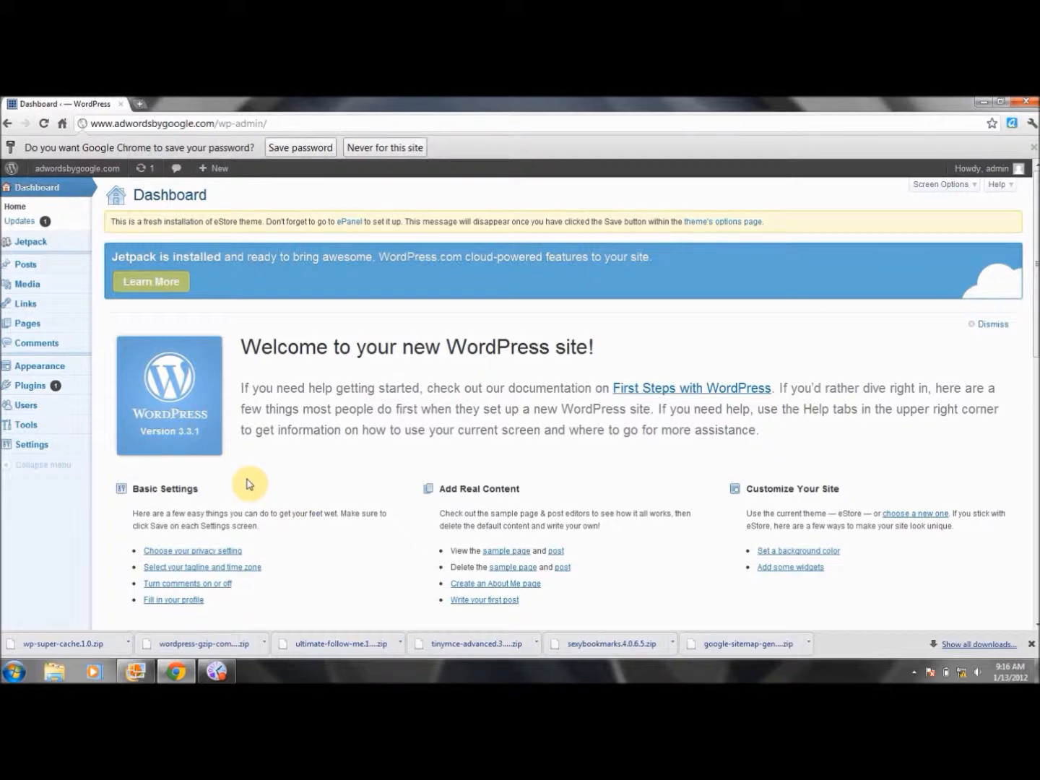
Delete the Hello Dolly plugin from the installed plugins, confirming removal of its files
{"action": "left_click", "coordinate": [29, 387]}
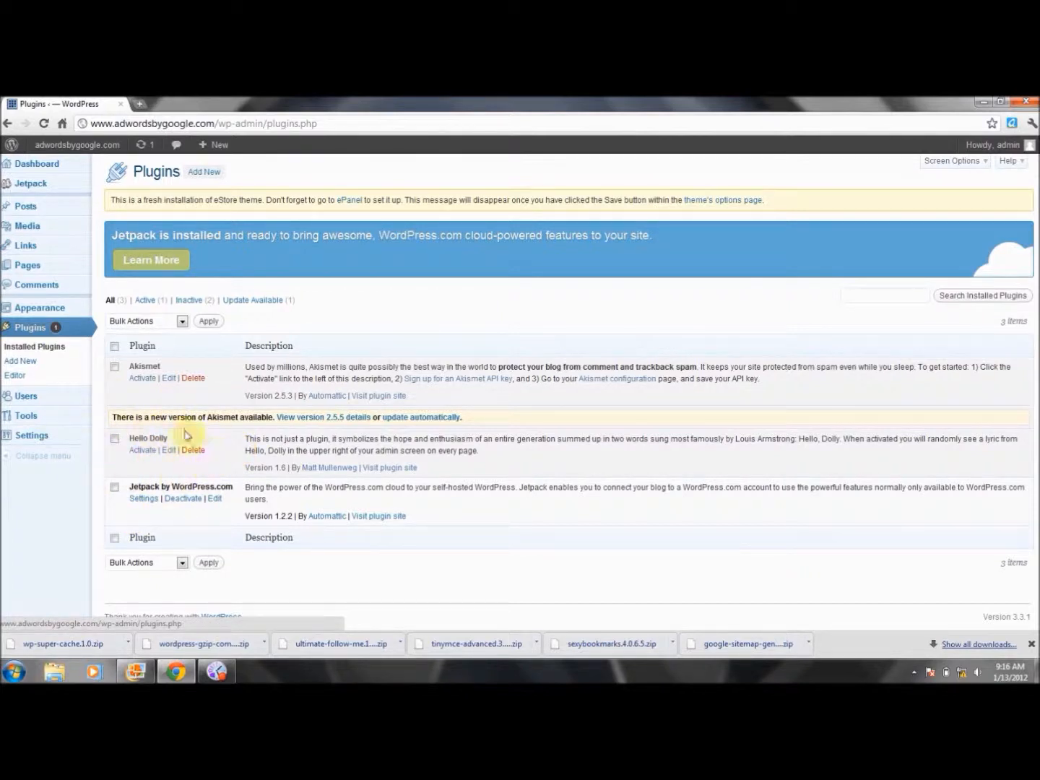
{"action": "left_click", "coordinate": [114, 440]}
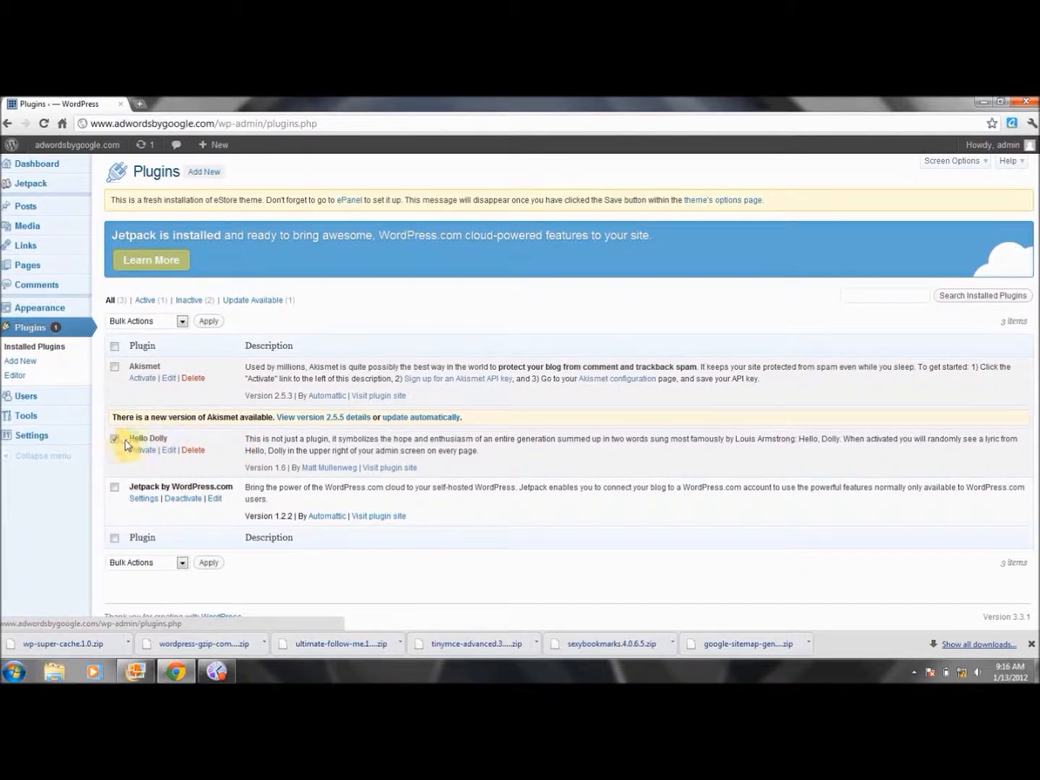
{"action": "left_click", "coordinate": [191, 450]}
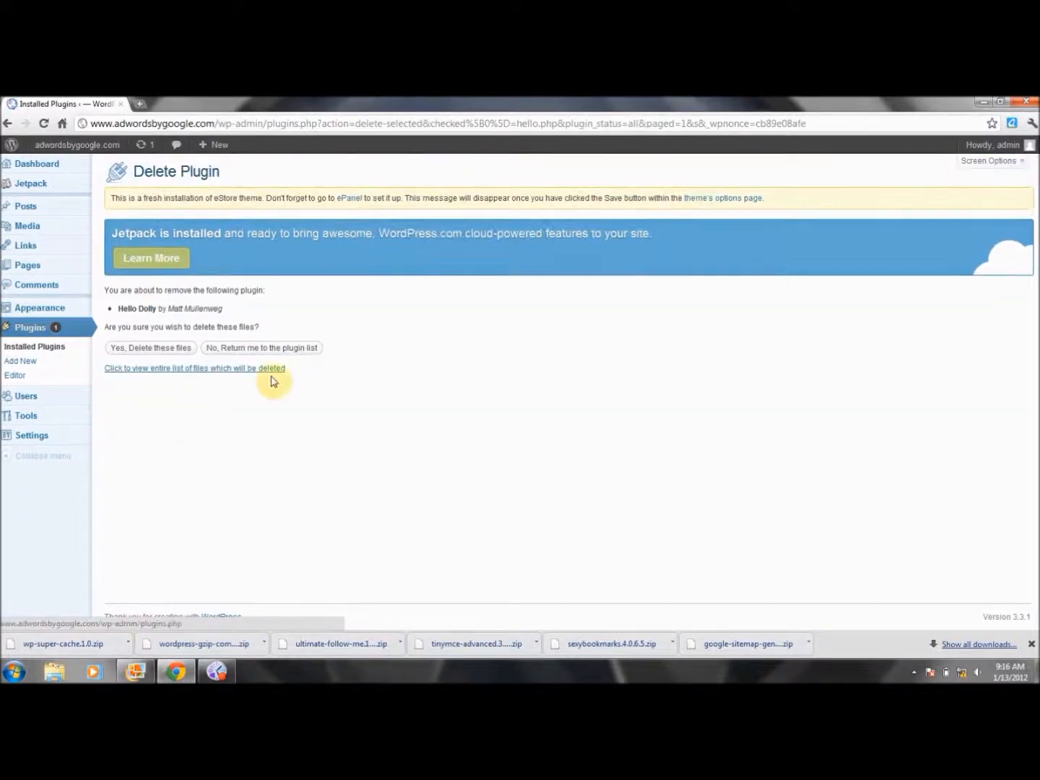
{"action": "left_click", "coordinate": [158, 349]}
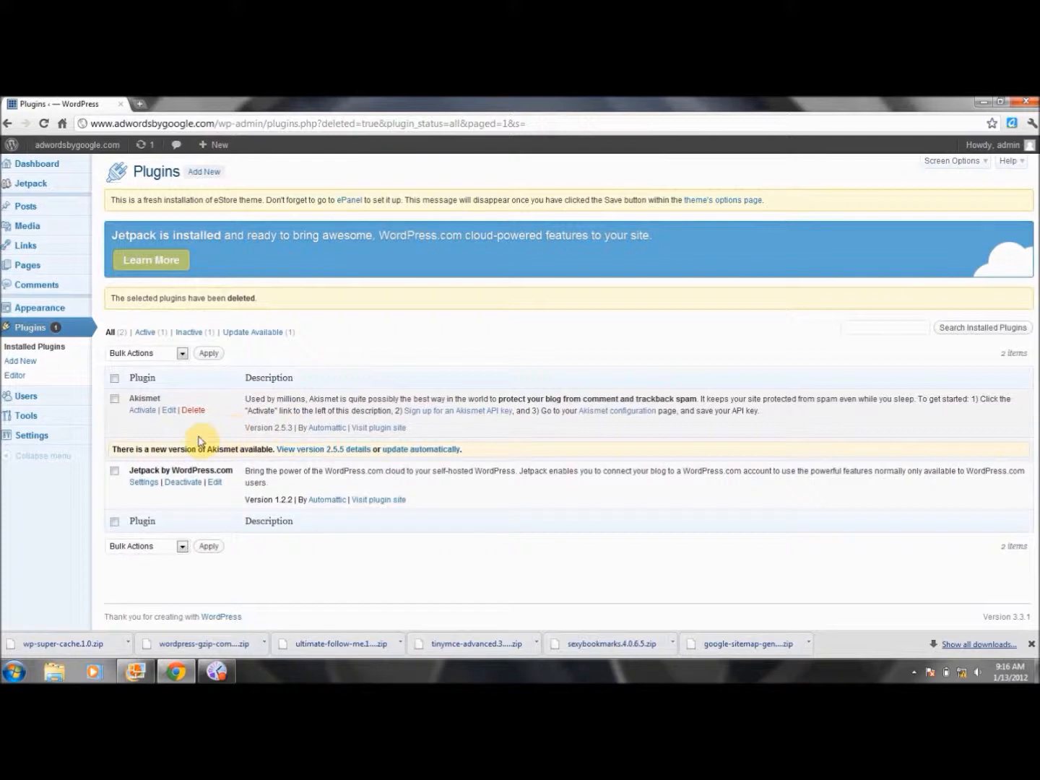
Deactivate Jetpack, then delete it along with its files and data
{"action": "left_click", "coordinate": [113, 471]}
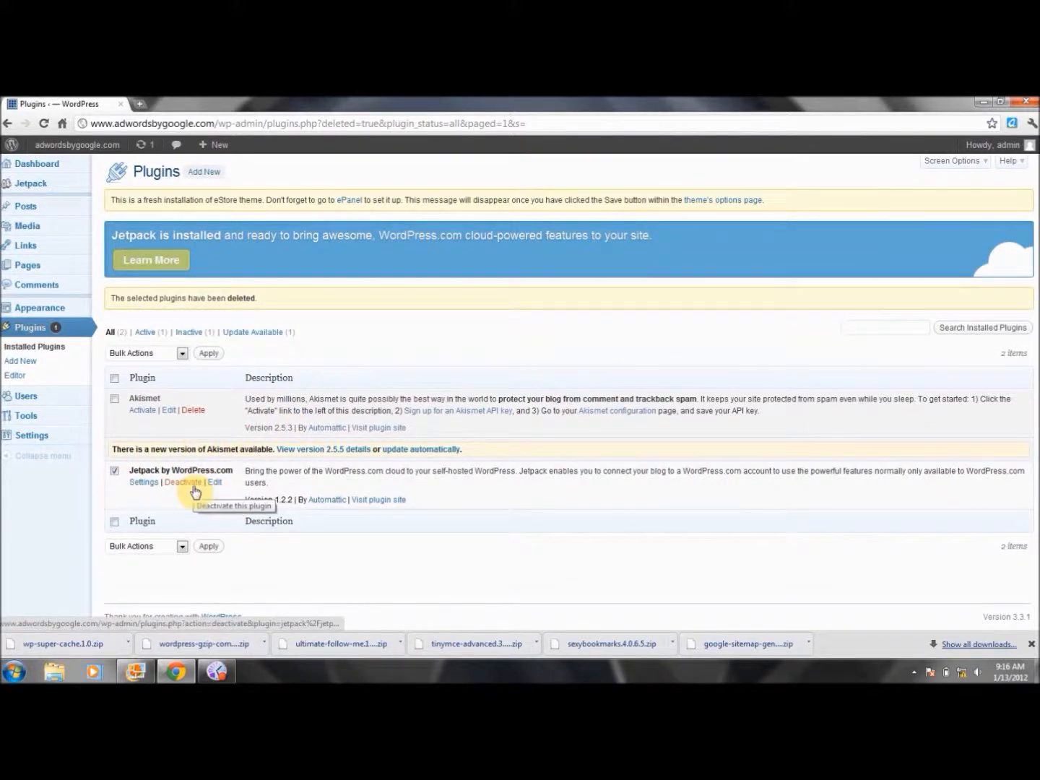
{"action": "left_click", "coordinate": [175, 489]}
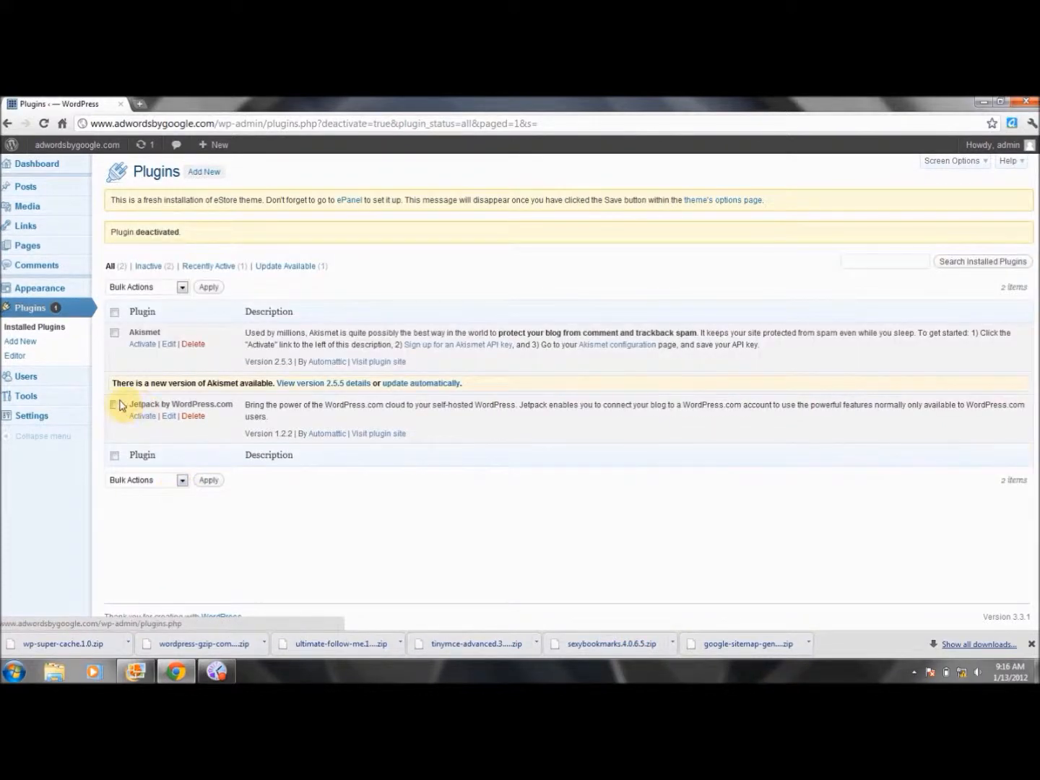
{"action": "left_click", "coordinate": [116, 407]}
{"action": "left_click", "coordinate": [199, 420]}
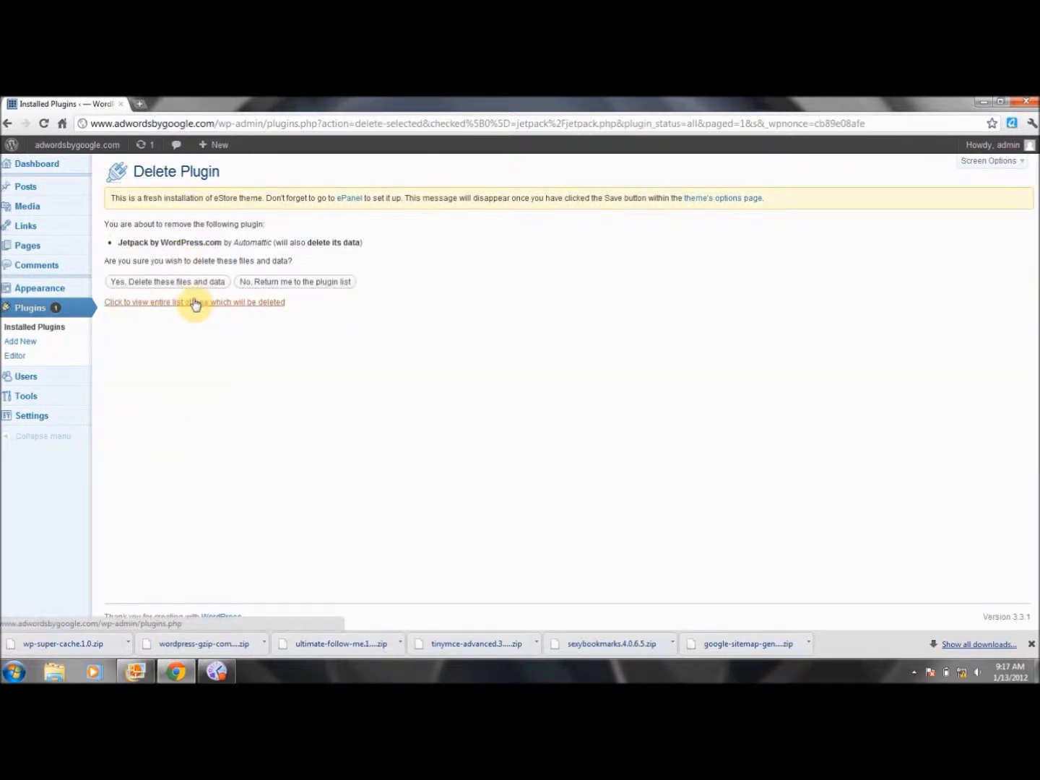
{"action": "left_click", "coordinate": [185, 284]}
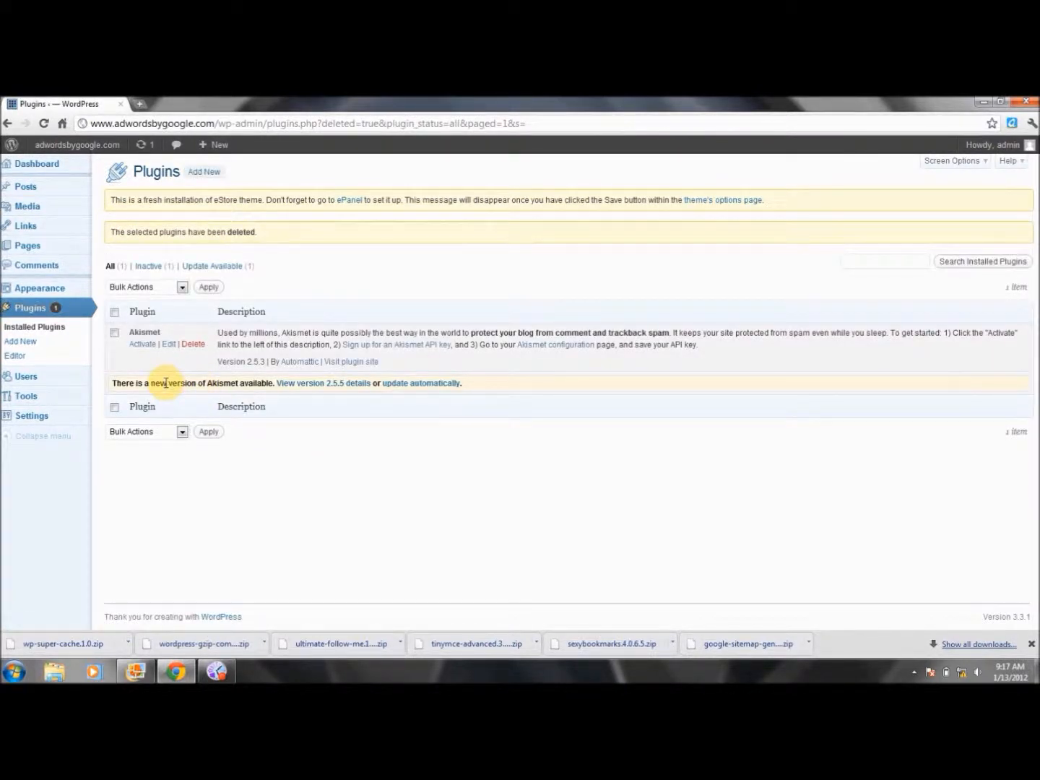
Bulk-delete Akismet, the last remaining plugin, and confirm removing its files
{"action": "left_click", "coordinate": [113, 313]}
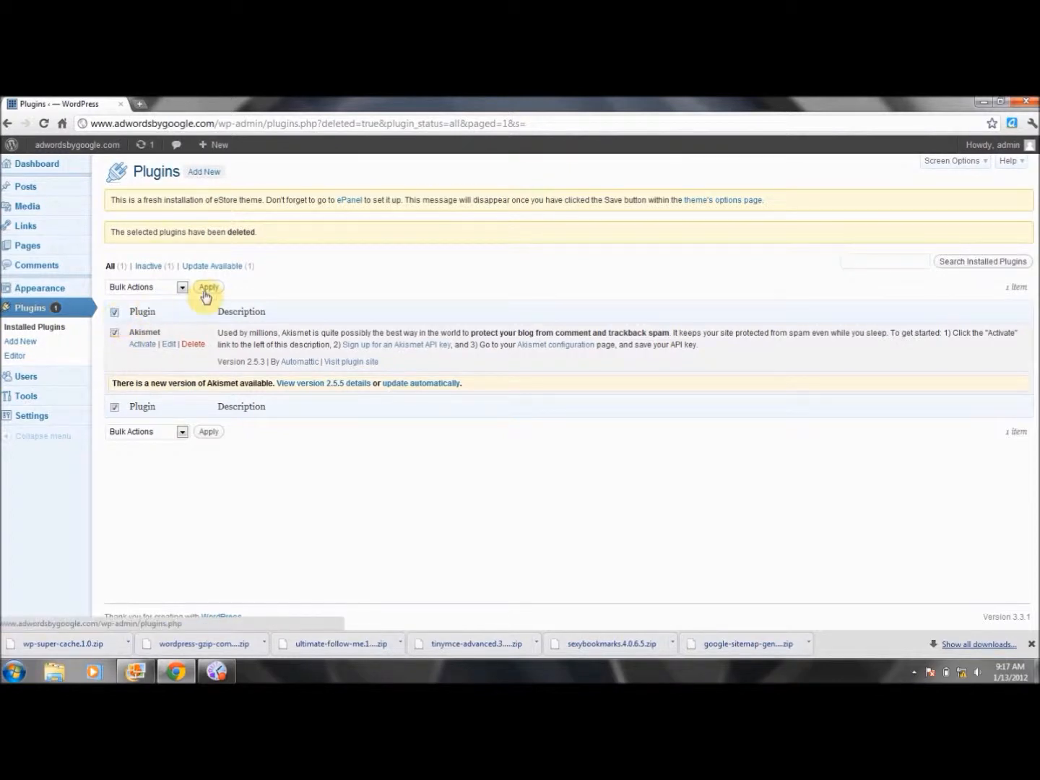
{"action": "left_click", "coordinate": [183, 287]}
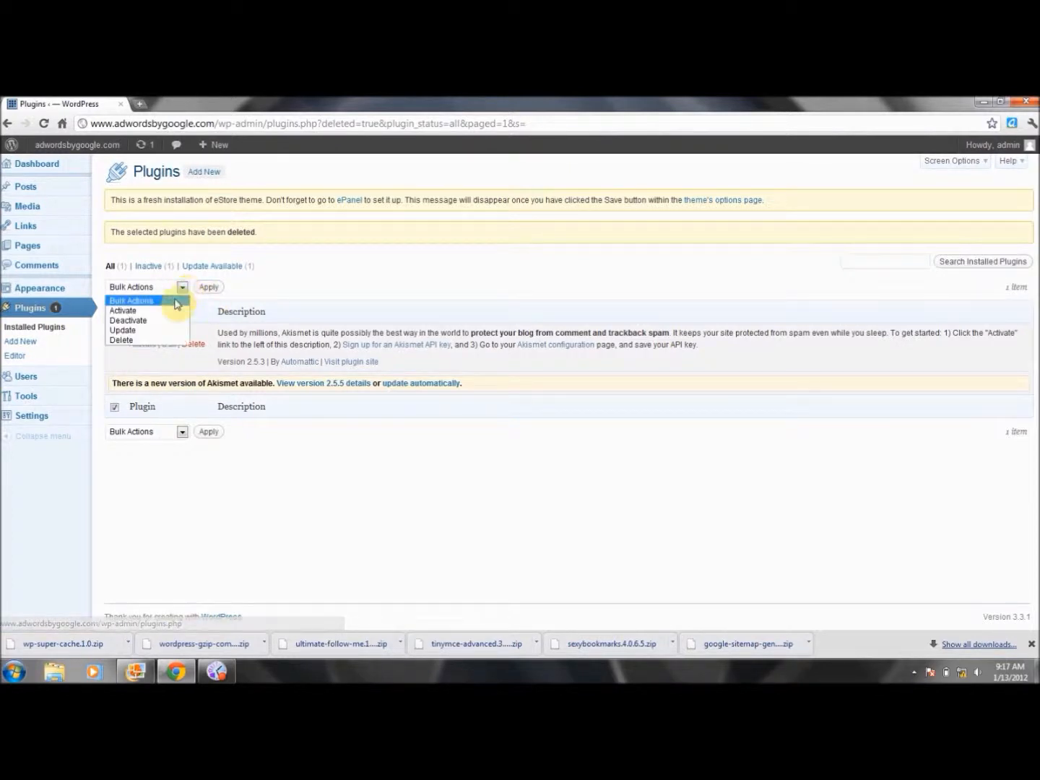
{"action": "left_click", "coordinate": [172, 342]}
{"action": "left_click", "coordinate": [208, 287]}
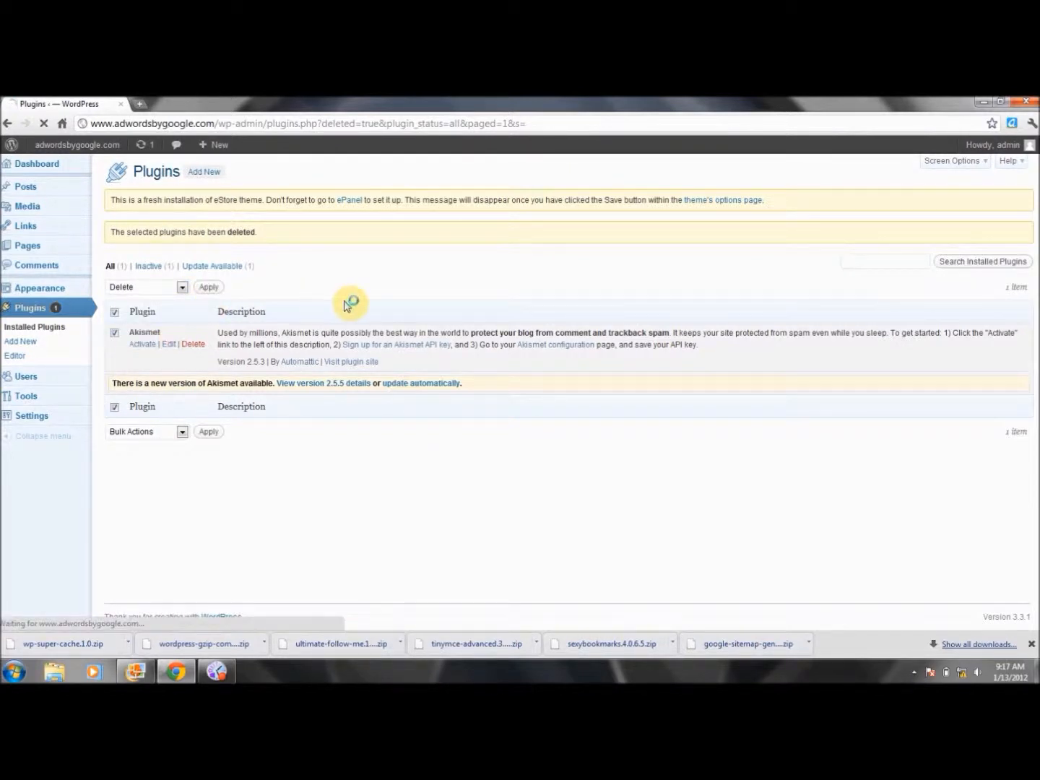
{"action": "left_click", "coordinate": [173, 287]}
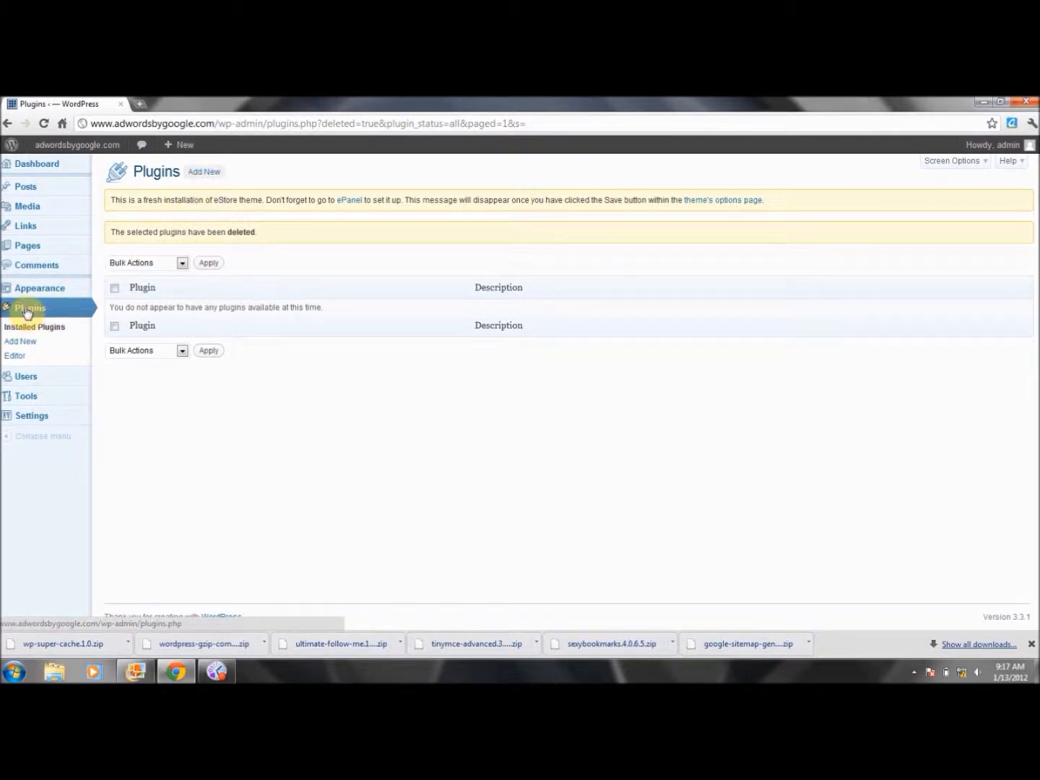
Upload akismet.2.5.5 (1).zip from Desktop\WP, then install and activate Akismet 2.5.5
{"action": "left_click", "coordinate": [211, 174]}
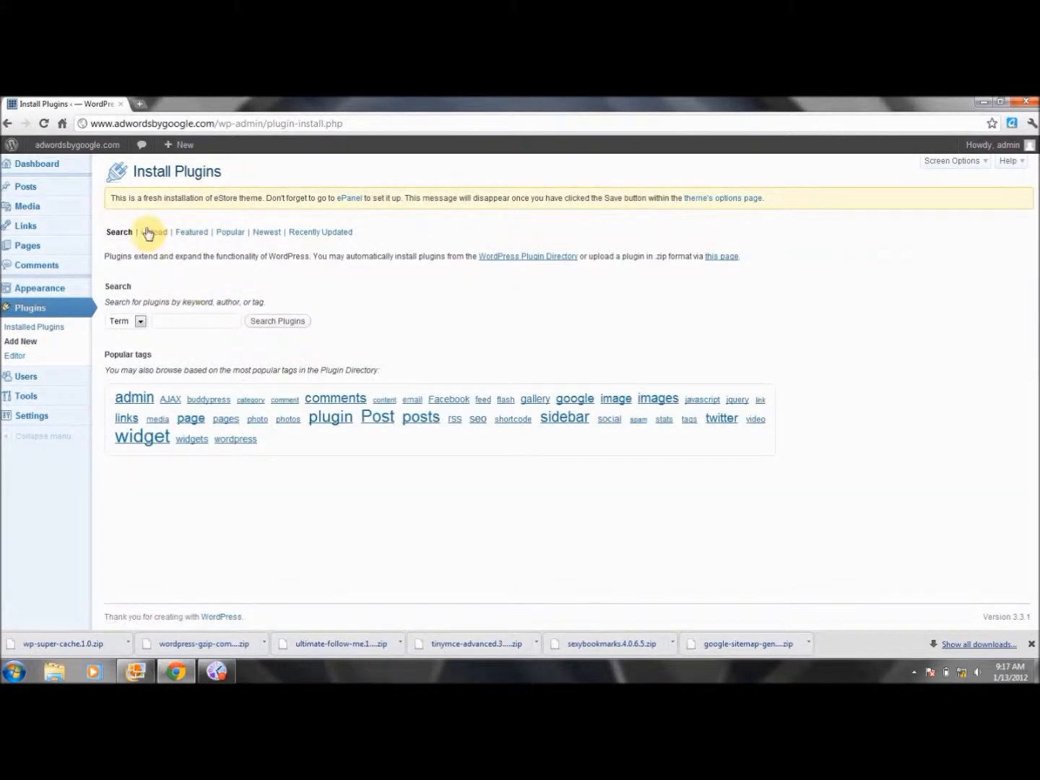
{"action": "left_click", "coordinate": [149, 233]}
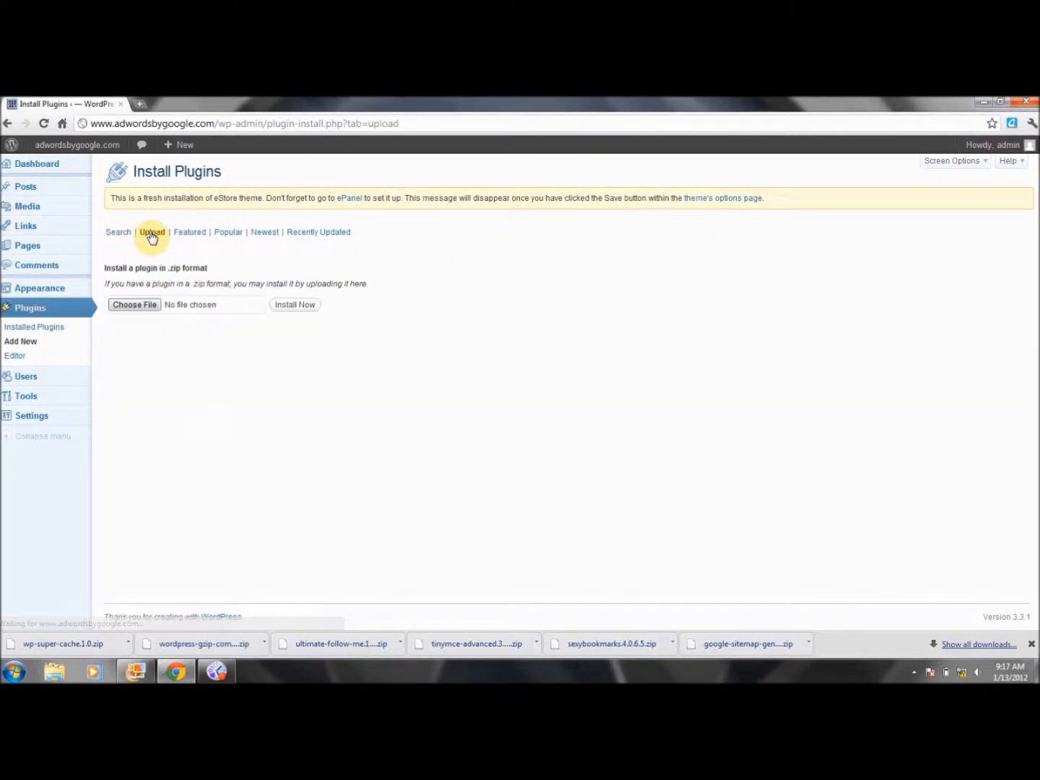
{"action": "left_click", "coordinate": [156, 305]}
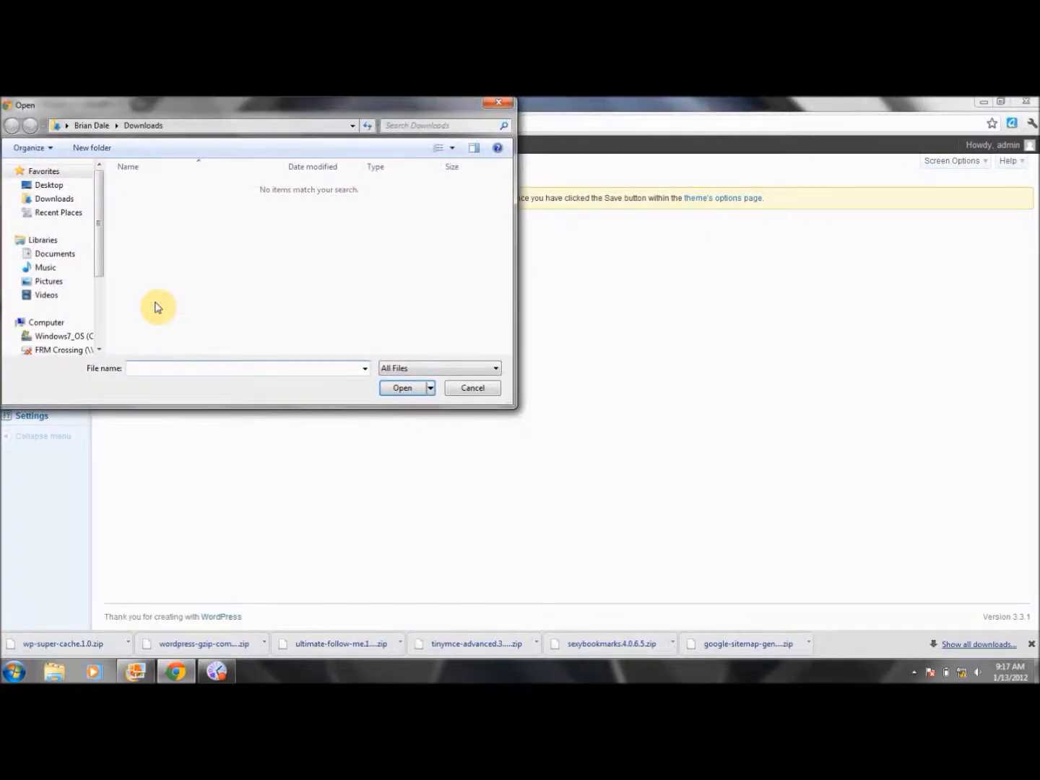
{"action": "left_click", "coordinate": [48, 185]}
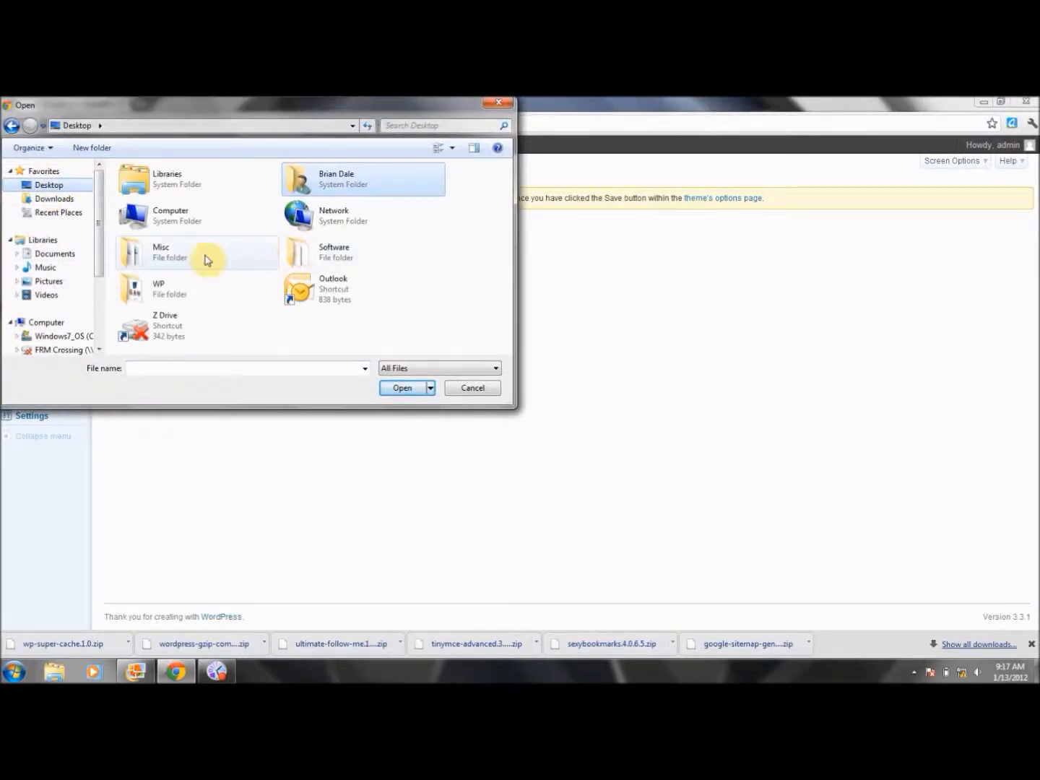
{"action": "double_click", "coordinate": [169, 288]}
{"action": "left_click", "coordinate": [169, 190]}
{"action": "double_click", "coordinate": [169, 189]}
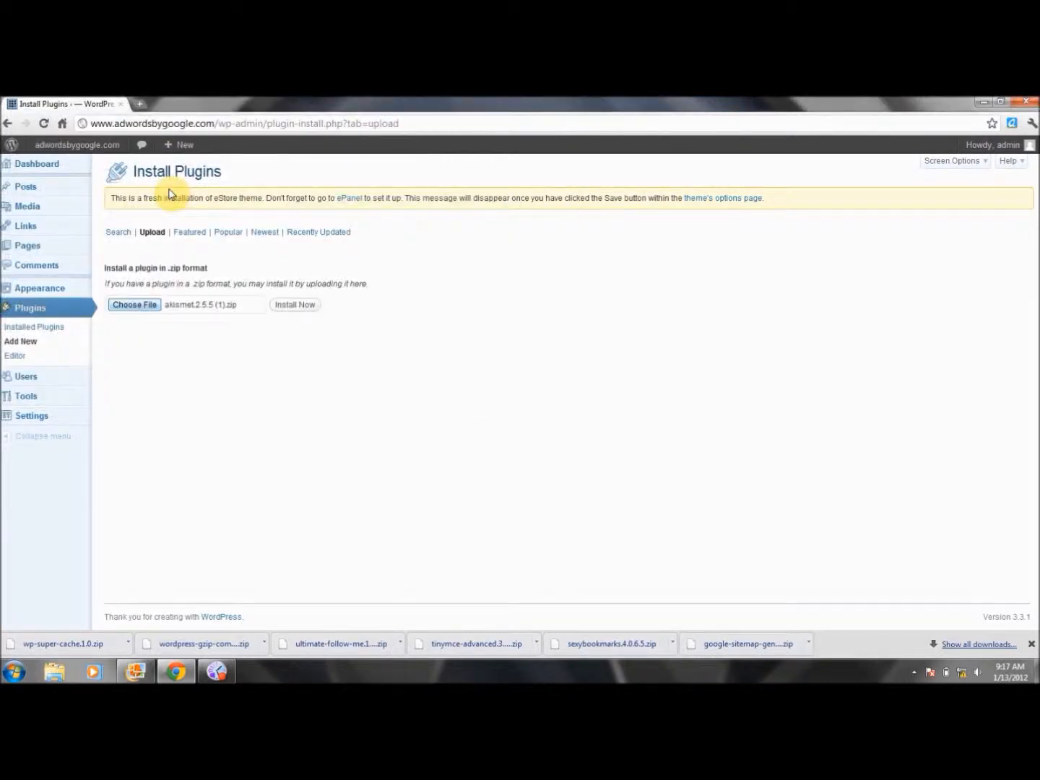
{"action": "left_click", "coordinate": [296, 305]}
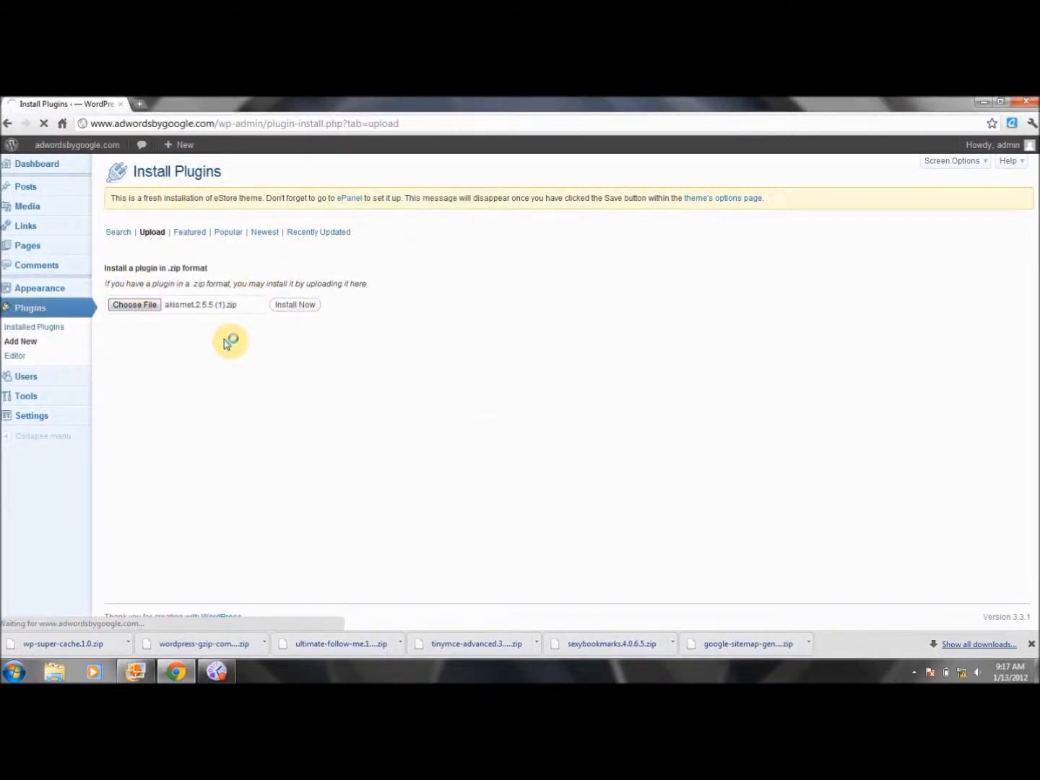
{"action": "left_click", "coordinate": [141, 283]}
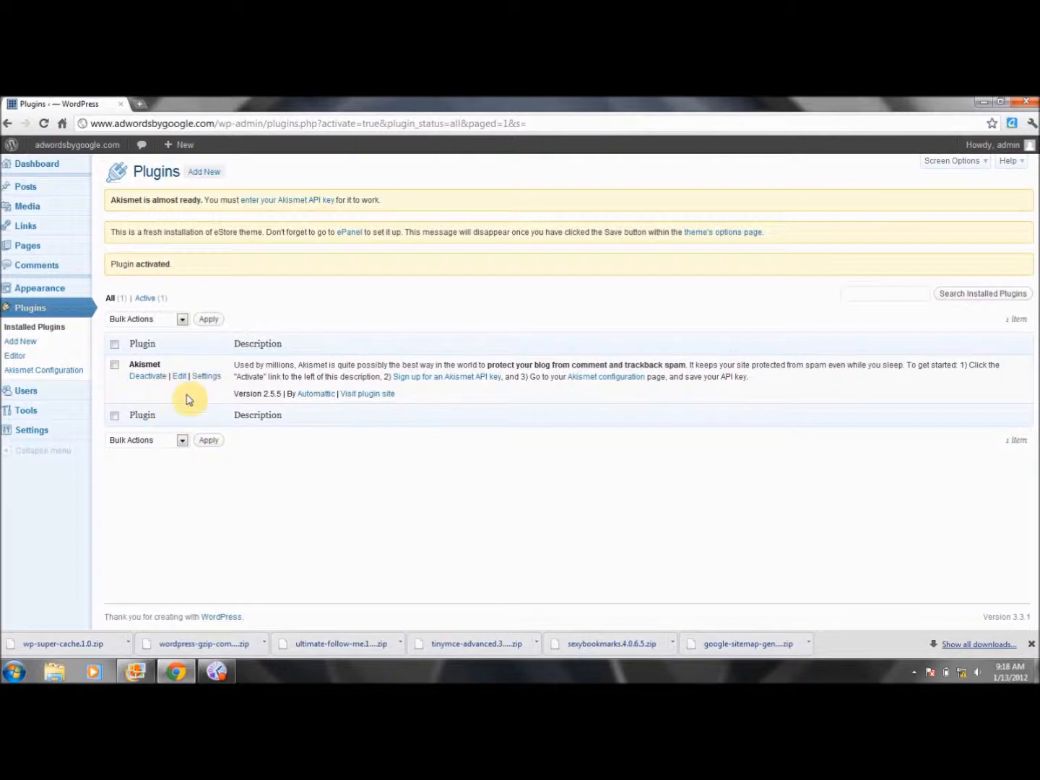
Upload google-sitemap-generator.3.2.6.zip, activate Google XML Sitemaps 3.2.6, and reopen Add New
{"action": "left_click", "coordinate": [205, 179]}
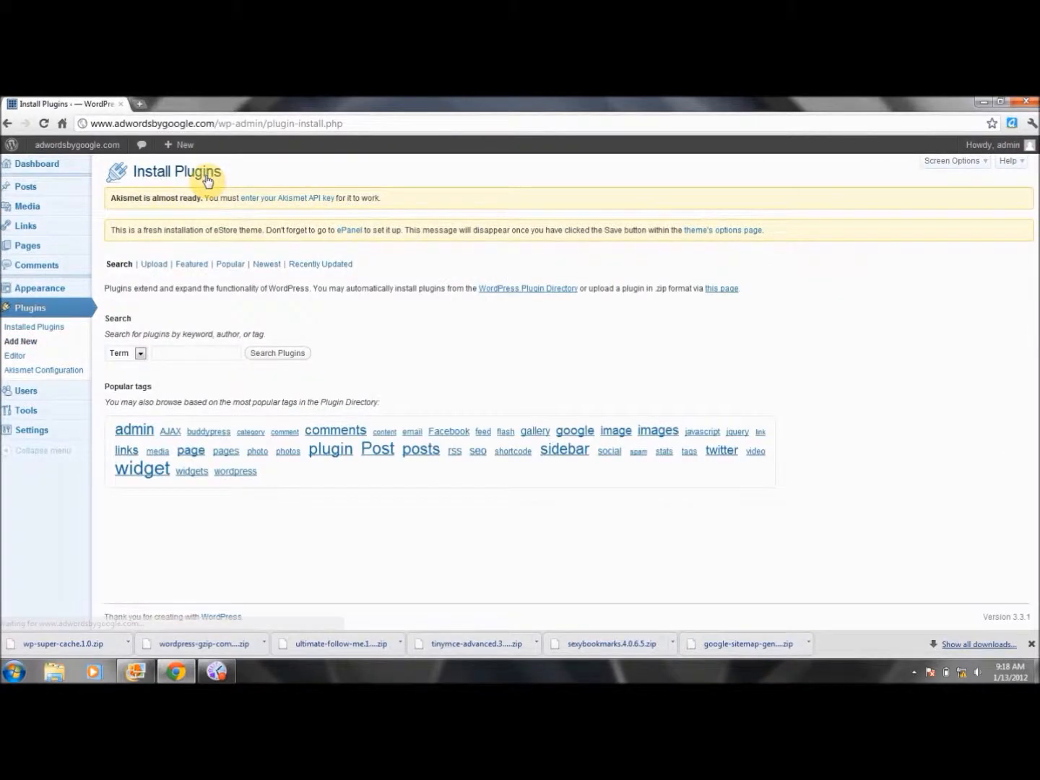
{"action": "left_click", "coordinate": [158, 266]}
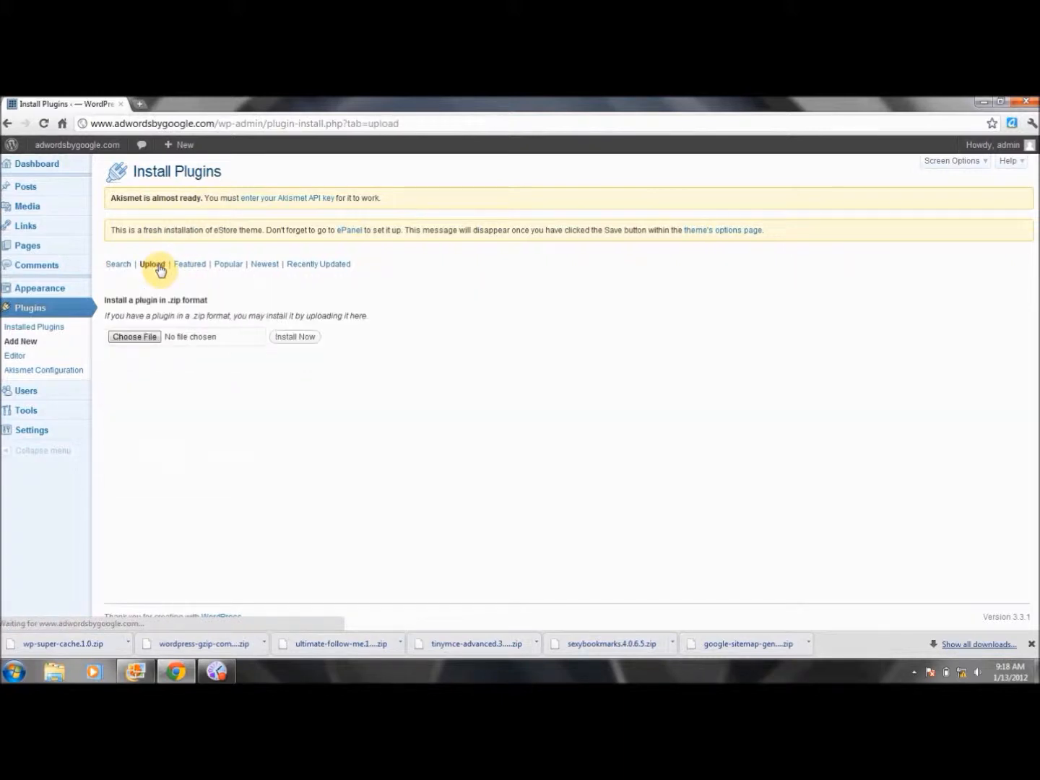
{"action": "left_click", "coordinate": [157, 339]}
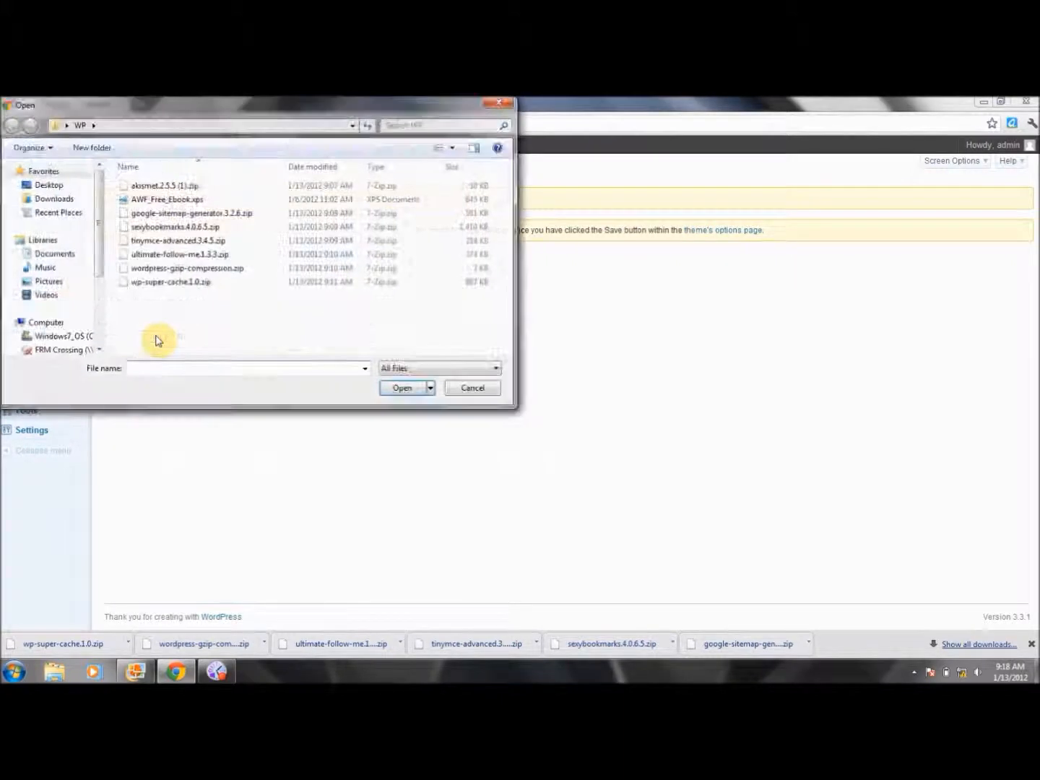
{"action": "double_click", "coordinate": [218, 214]}
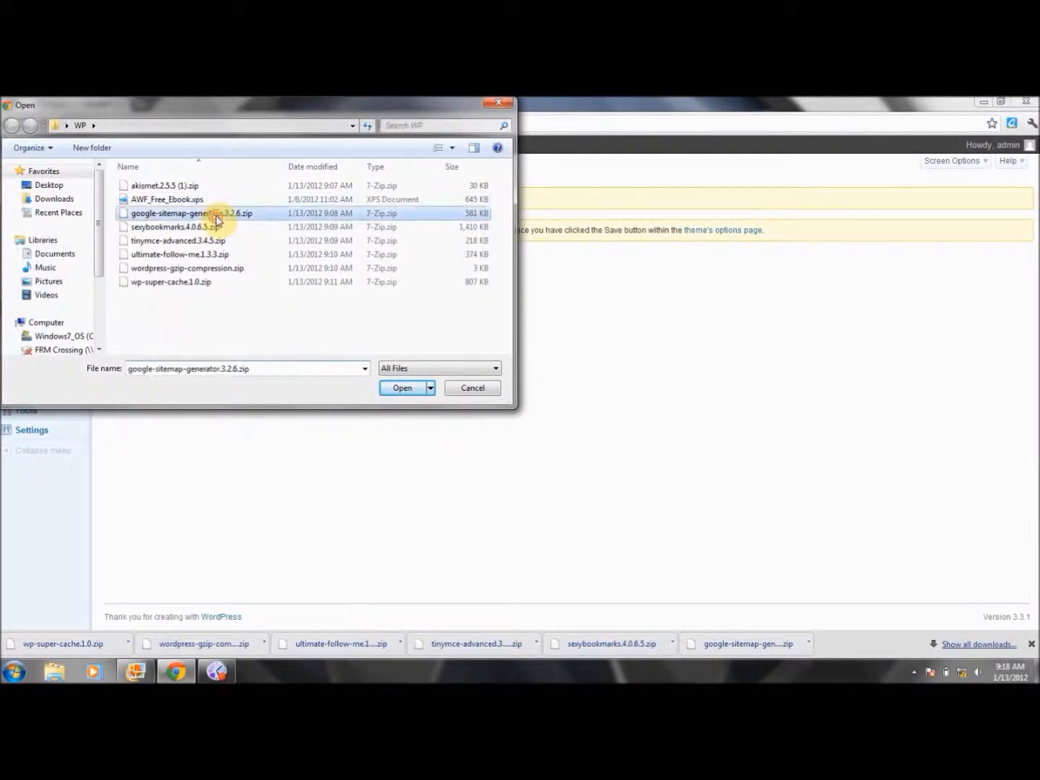
{"action": "left_click", "coordinate": [296, 339]}
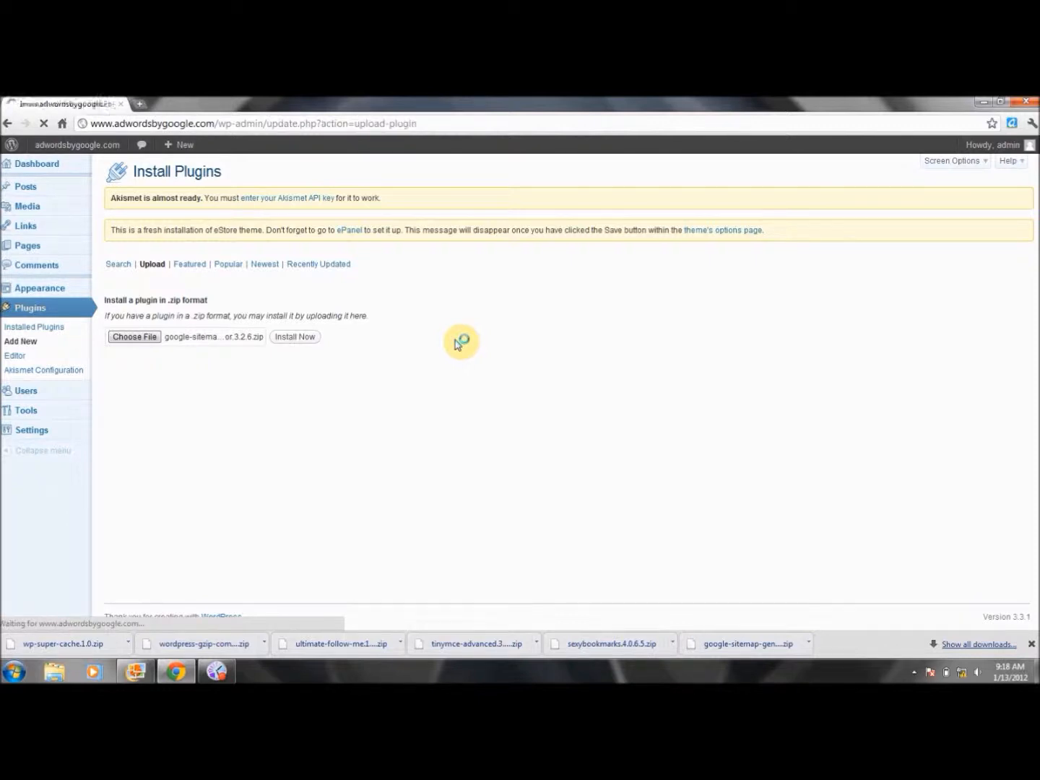
{"action": "left_click", "coordinate": [131, 316]}
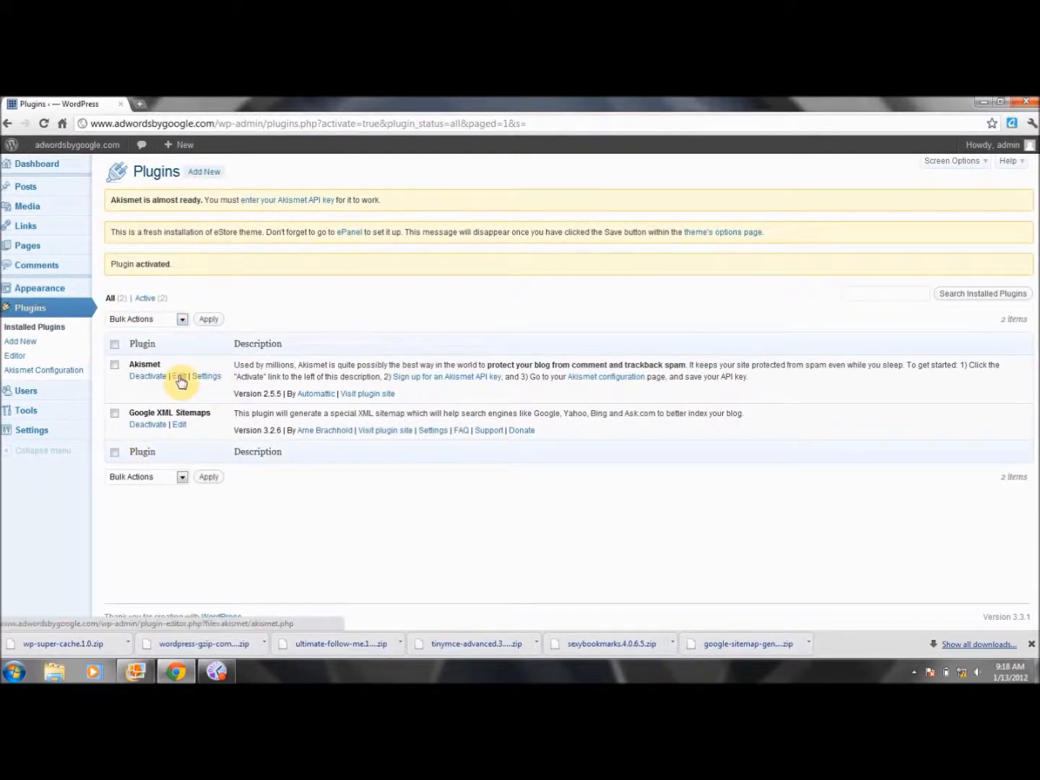
{"action": "left_click", "coordinate": [205, 174]}
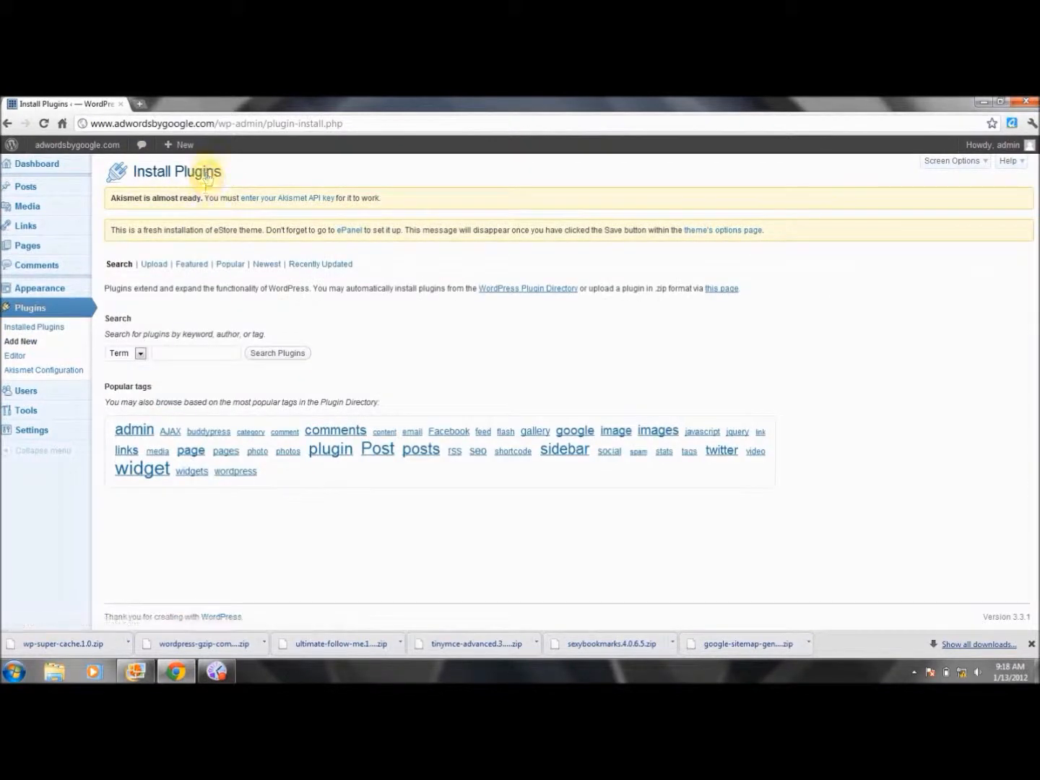
Upload sexybookmarks.4.0.6.5.zip, install it, and activate the Shareaholic bookmarking plugin
{"action": "left_click", "coordinate": [153, 263]}
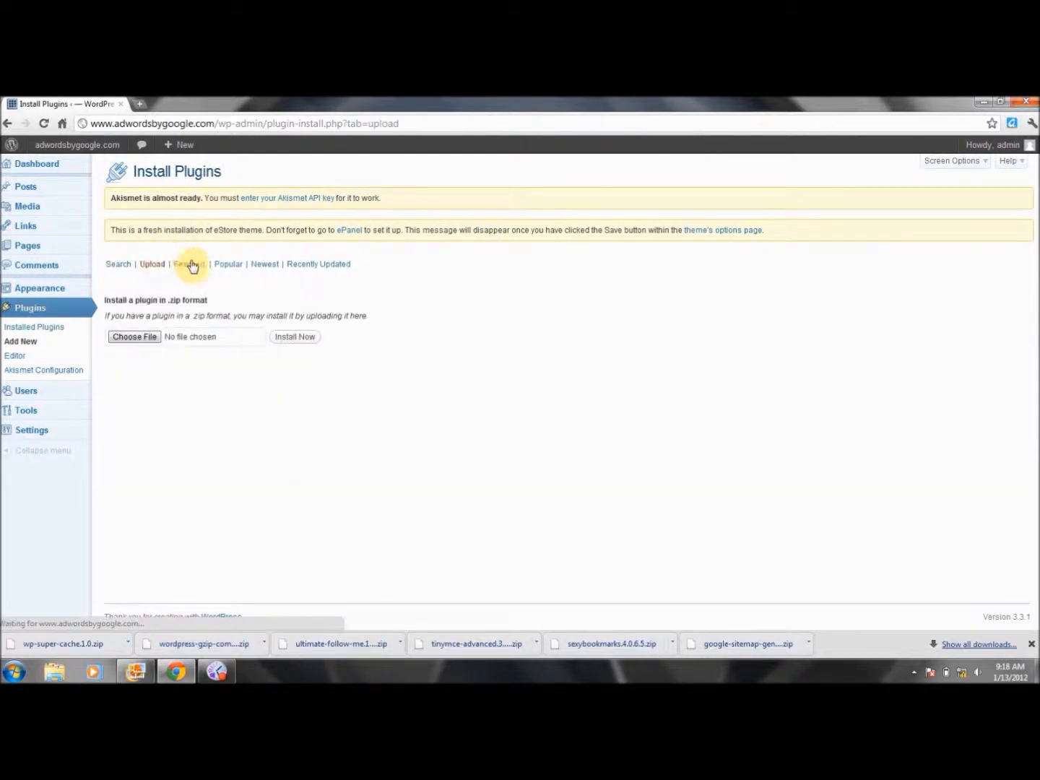
{"action": "left_click", "coordinate": [139, 337]}
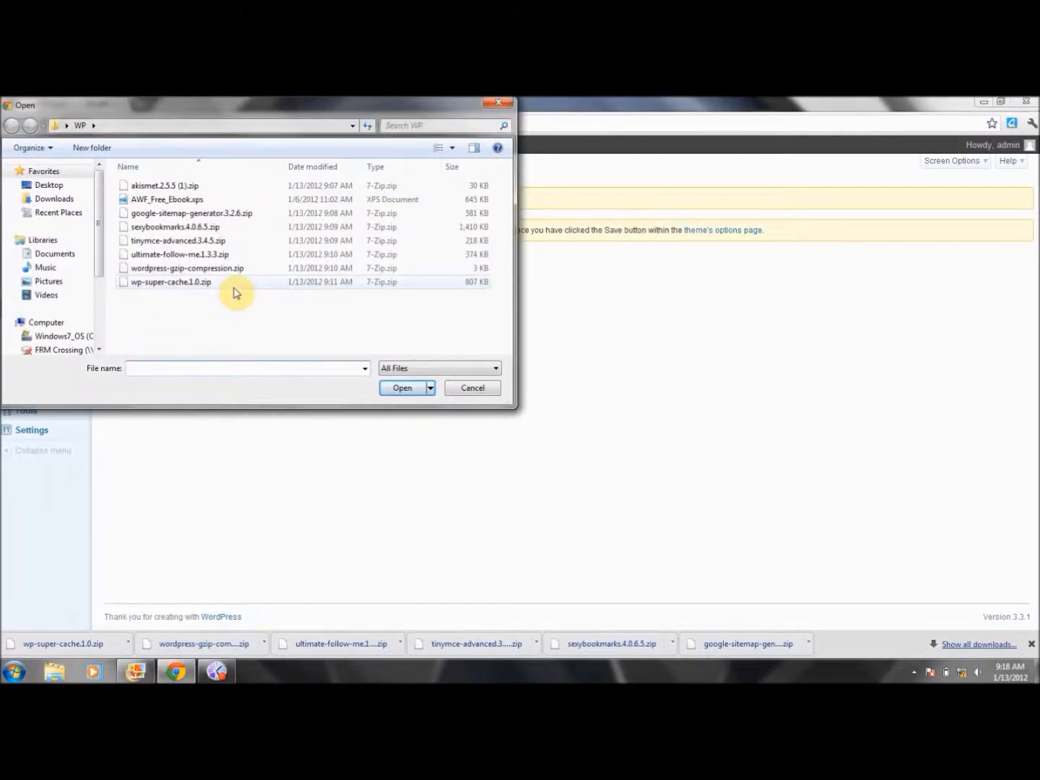
{"action": "double_click", "coordinate": [205, 227]}
{"action": "left_click", "coordinate": [280, 338]}
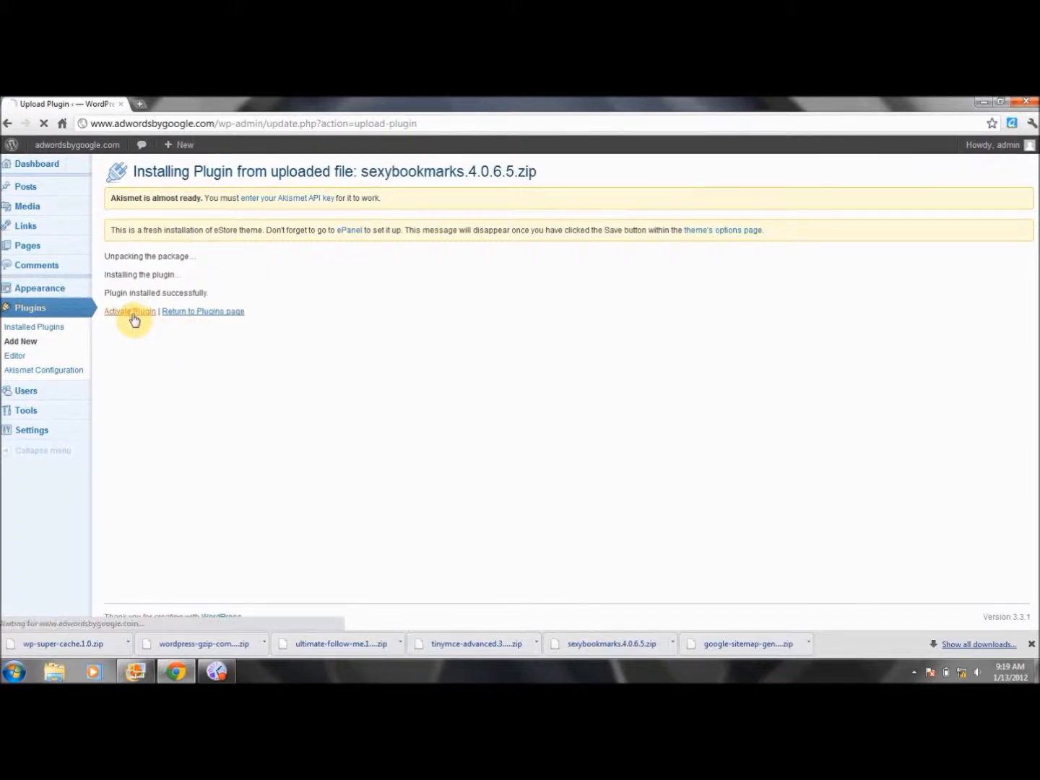
{"action": "left_click", "coordinate": [130, 312]}
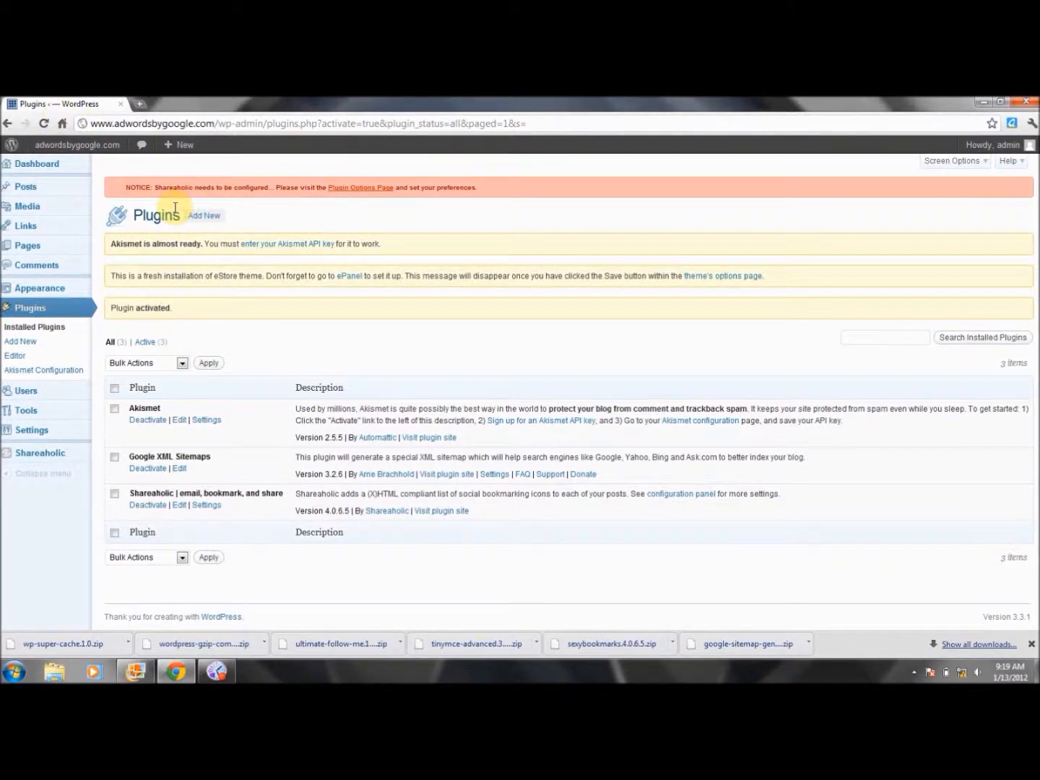
Upload tinymce-advanced.3.4.5.zip, install it, and activate TinyMCE Advanced 3.4.5
{"action": "left_click", "coordinate": [197, 218]}
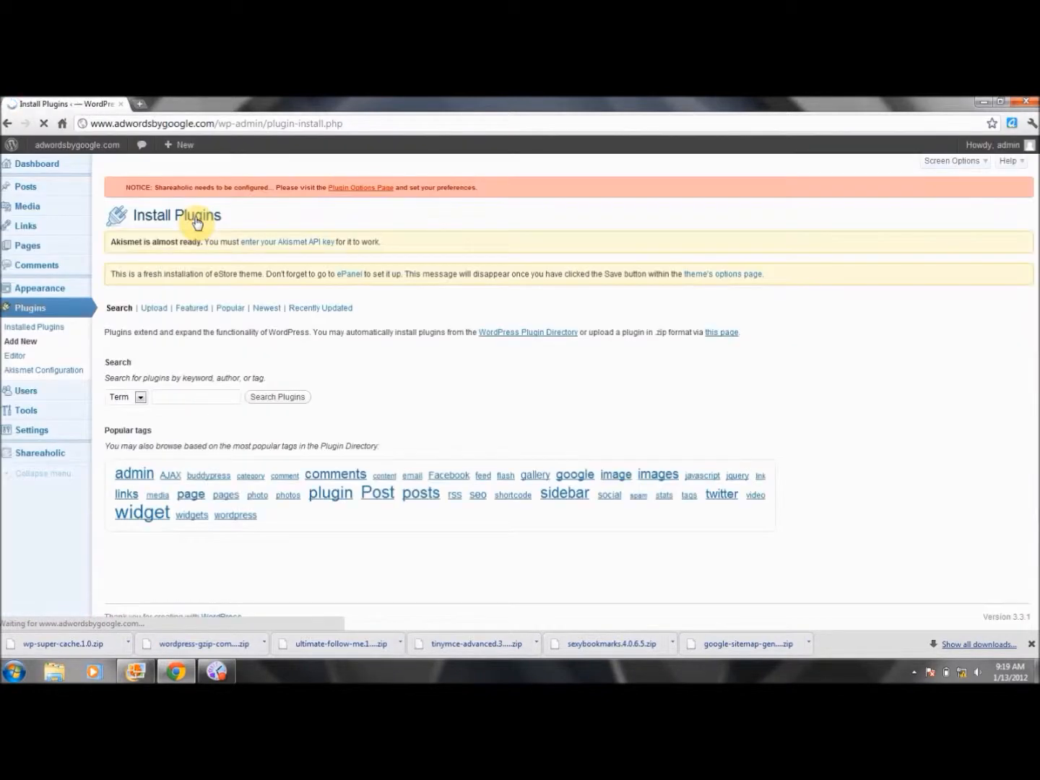
{"action": "left_click", "coordinate": [154, 309]}
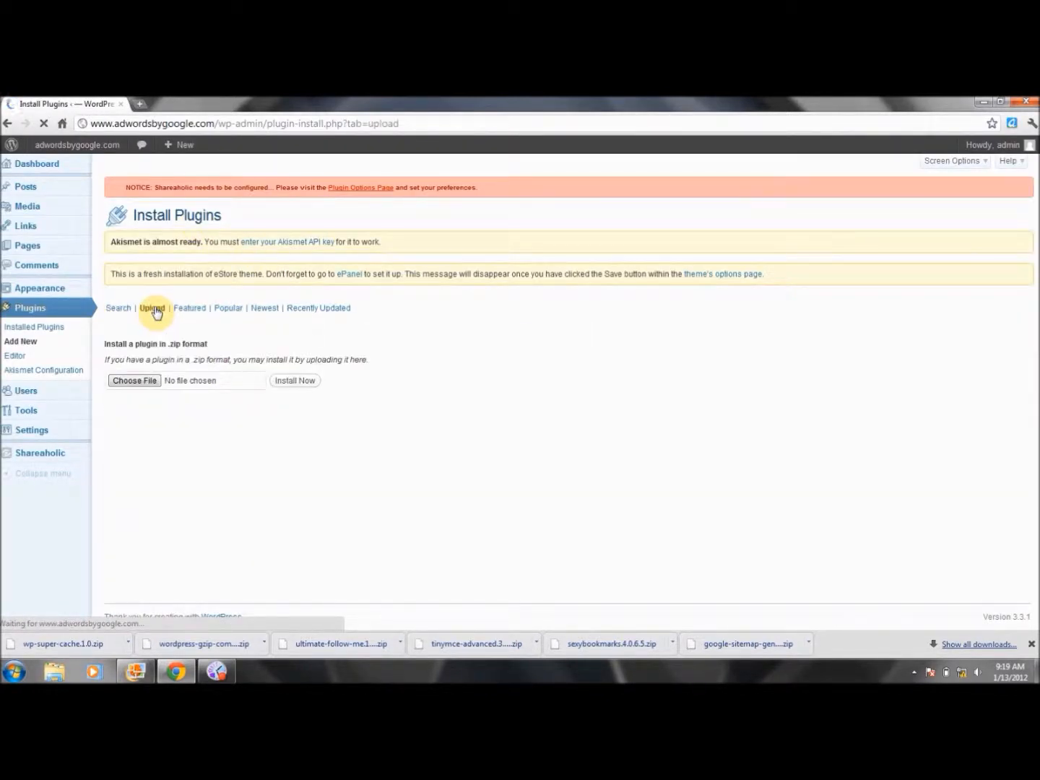
{"action": "left_click", "coordinate": [151, 387]}
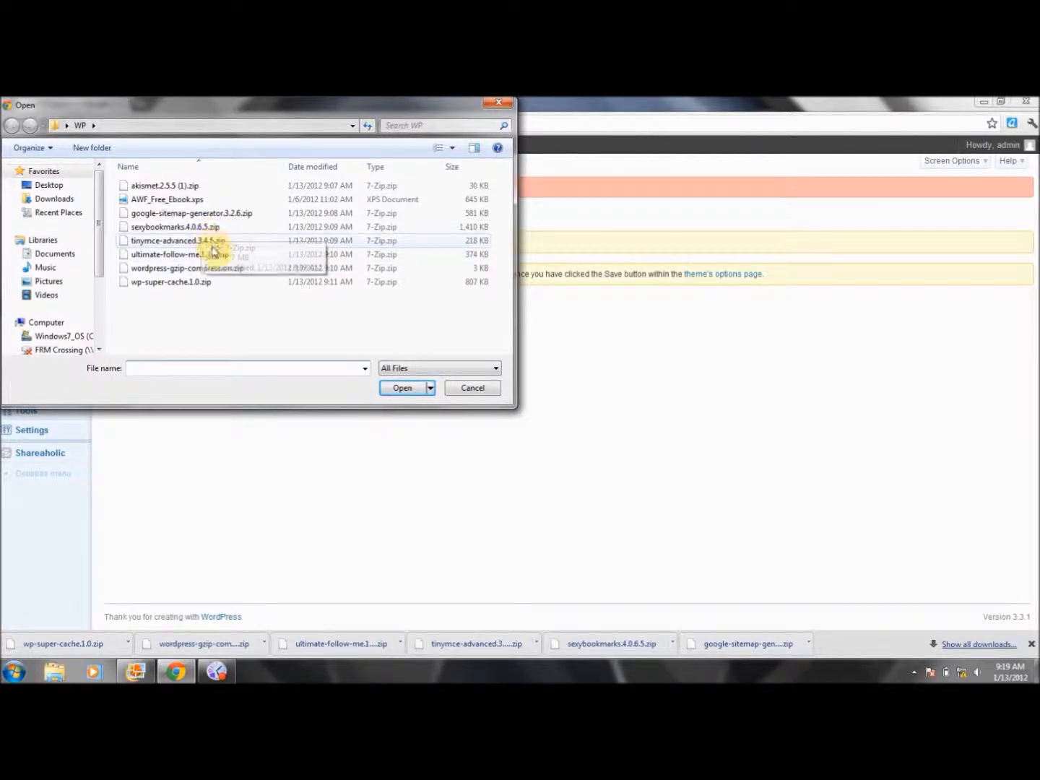
{"action": "left_click", "coordinate": [211, 245]}
{"action": "double_click", "coordinate": [212, 246]}
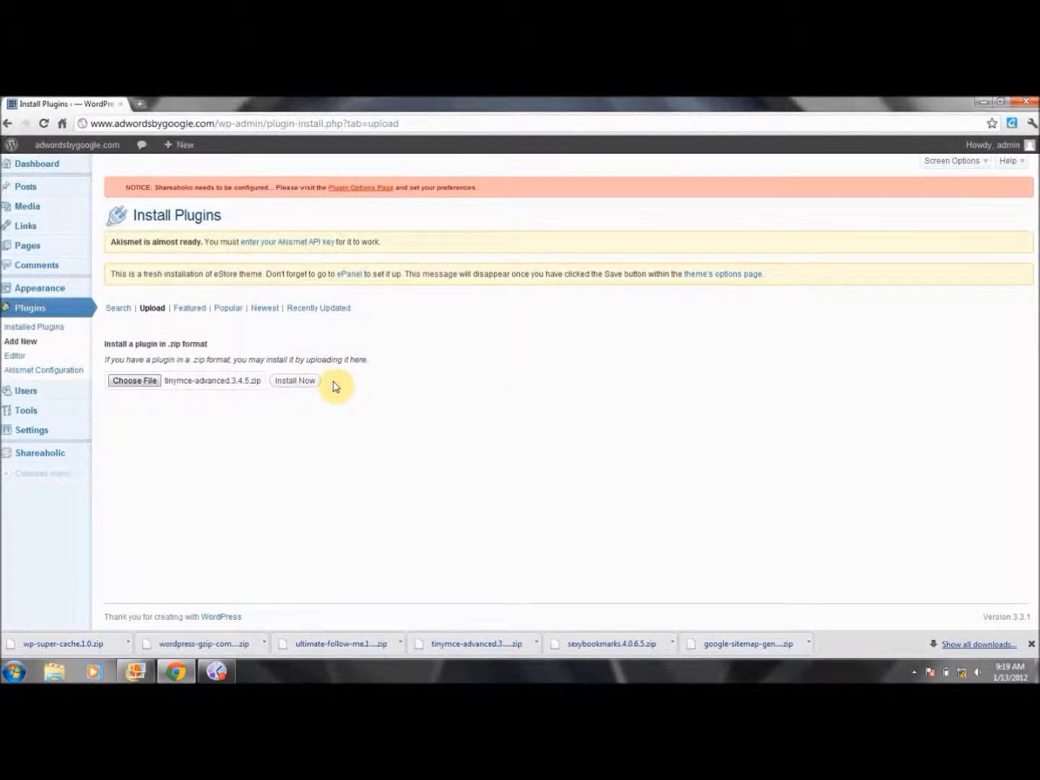
{"action": "left_click", "coordinate": [297, 383]}
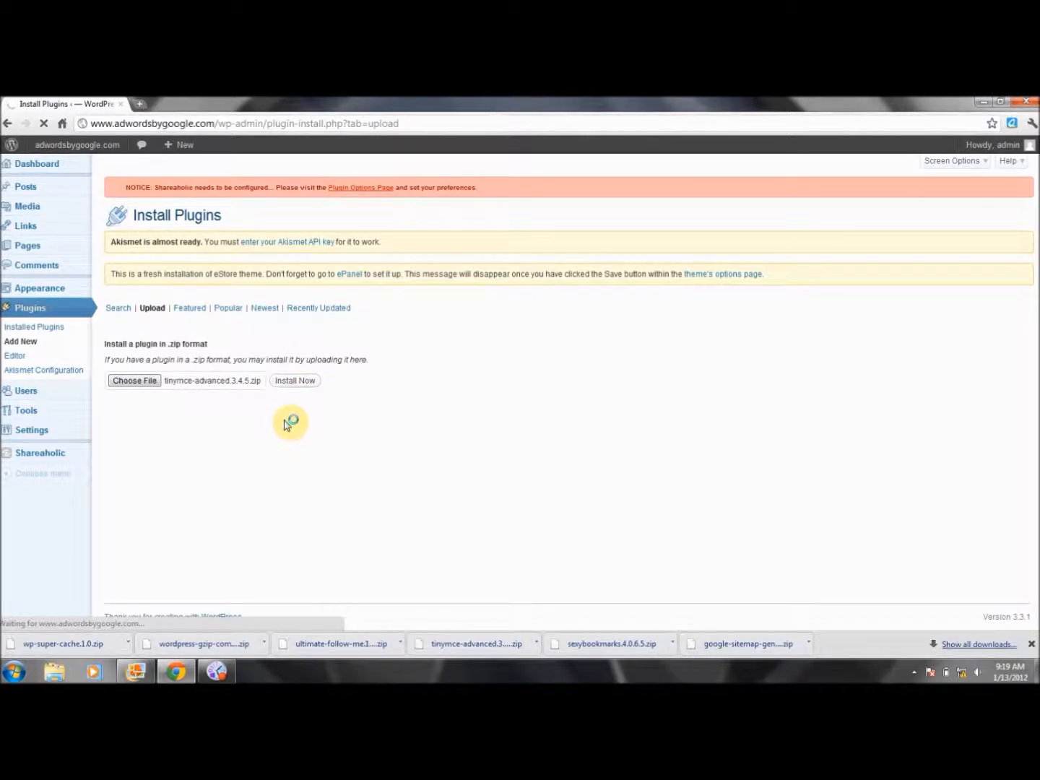
{"action": "left_click", "coordinate": [139, 361]}
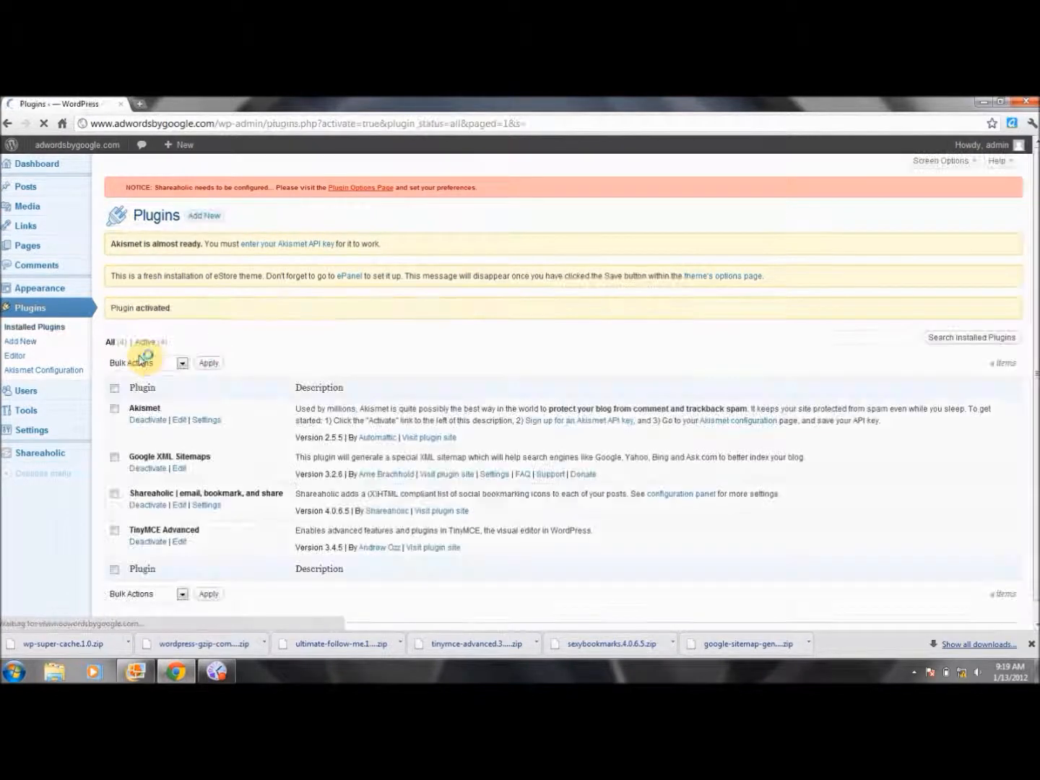
Upload ultimate-follow-me.1.3.3.zip, install it, and activate Ultimate Follow Me 1.3.3
{"action": "left_click", "coordinate": [205, 220]}
{"action": "left_click", "coordinate": [155, 310]}
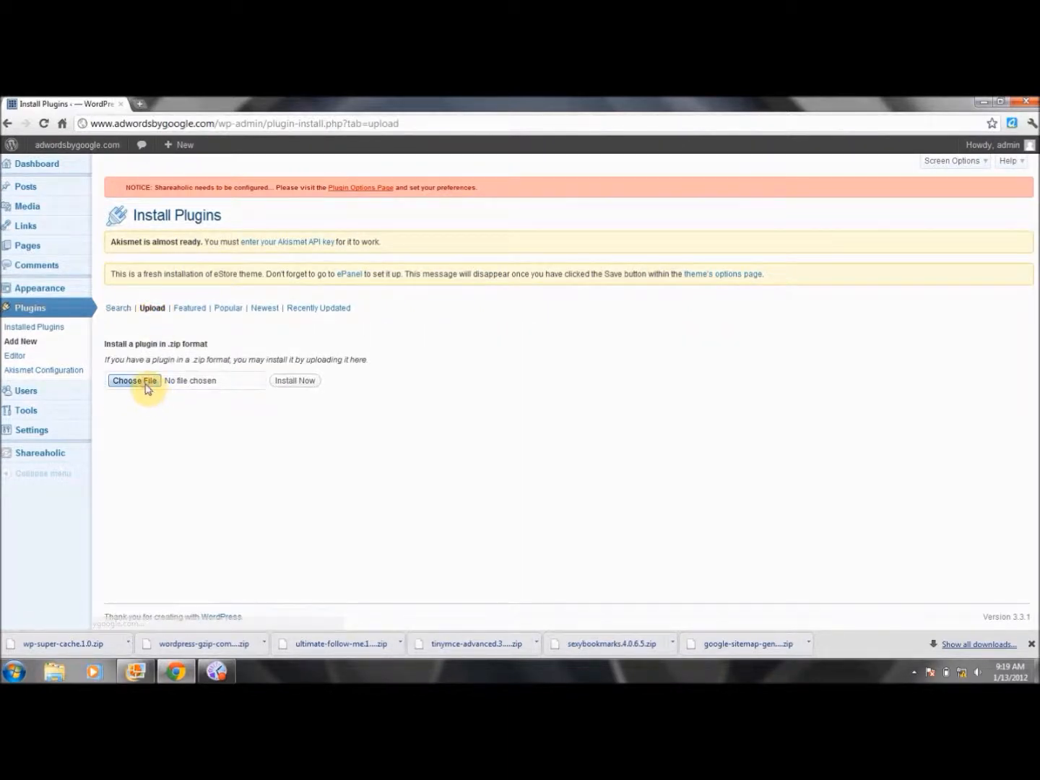
{"action": "left_click", "coordinate": [145, 385]}
{"action": "double_click", "coordinate": [193, 257]}
{"action": "left_click", "coordinate": [295, 382]}
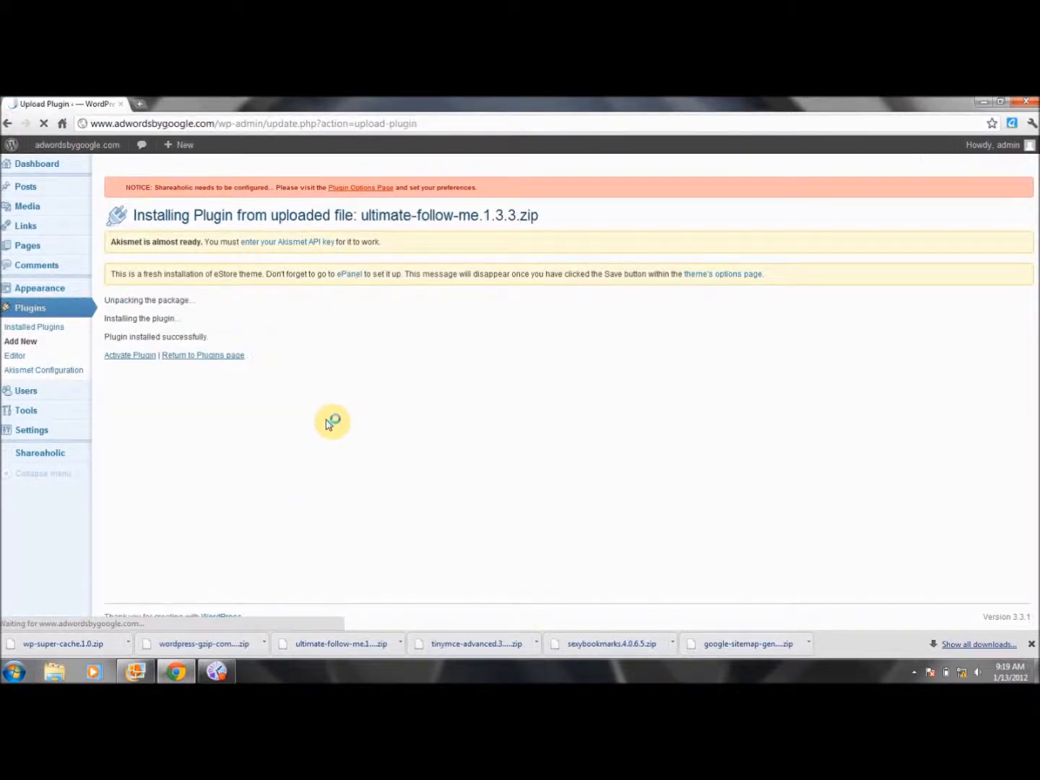
{"action": "left_click", "coordinate": [113, 356]}
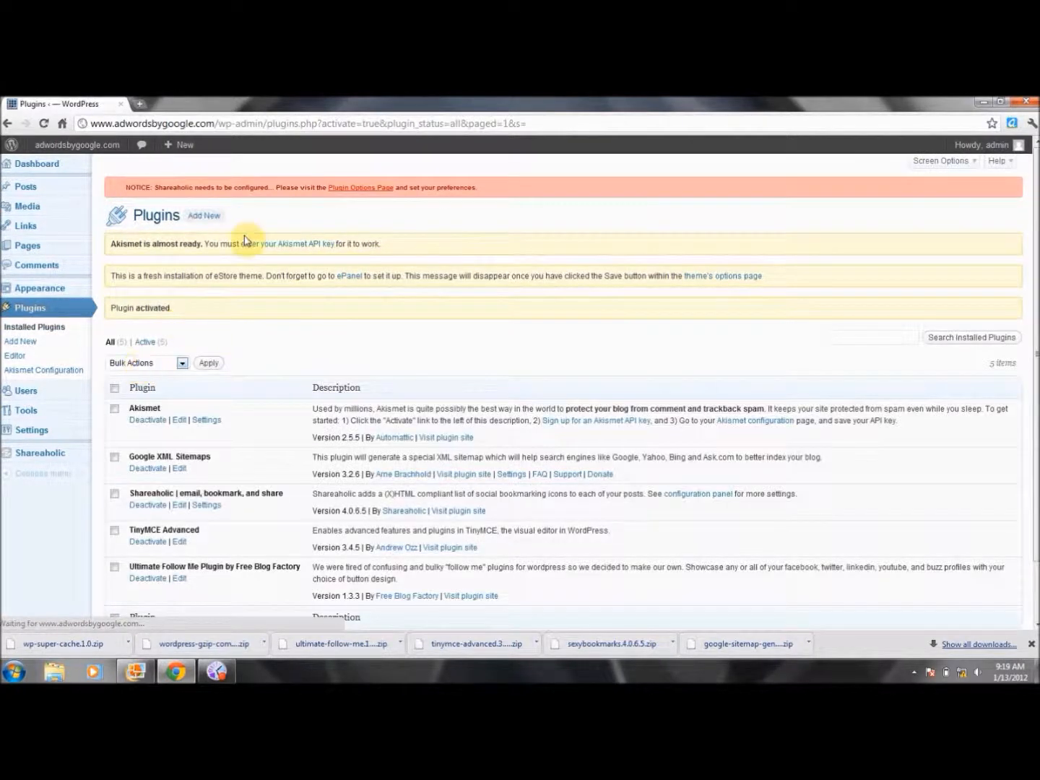
Upload wordpress-gzip-compression.zip, activate Gzip Compression 1.0, then return to Add New plugins
{"action": "left_click", "coordinate": [204, 216]}
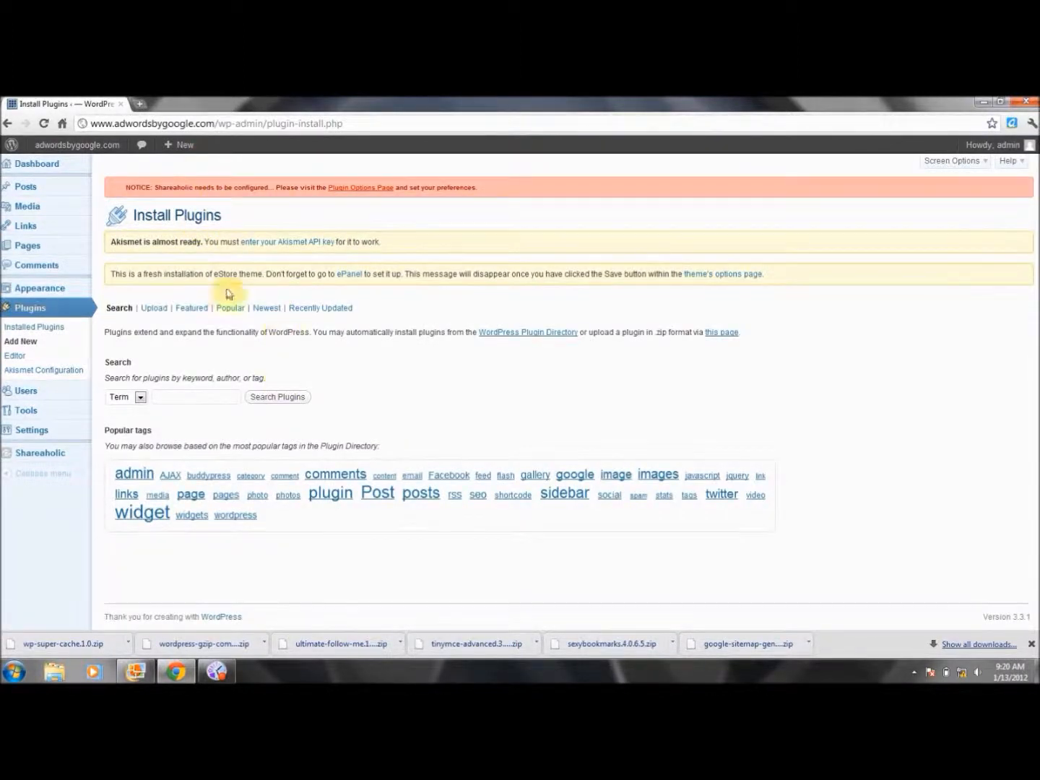
{"action": "left_click", "coordinate": [156, 310]}
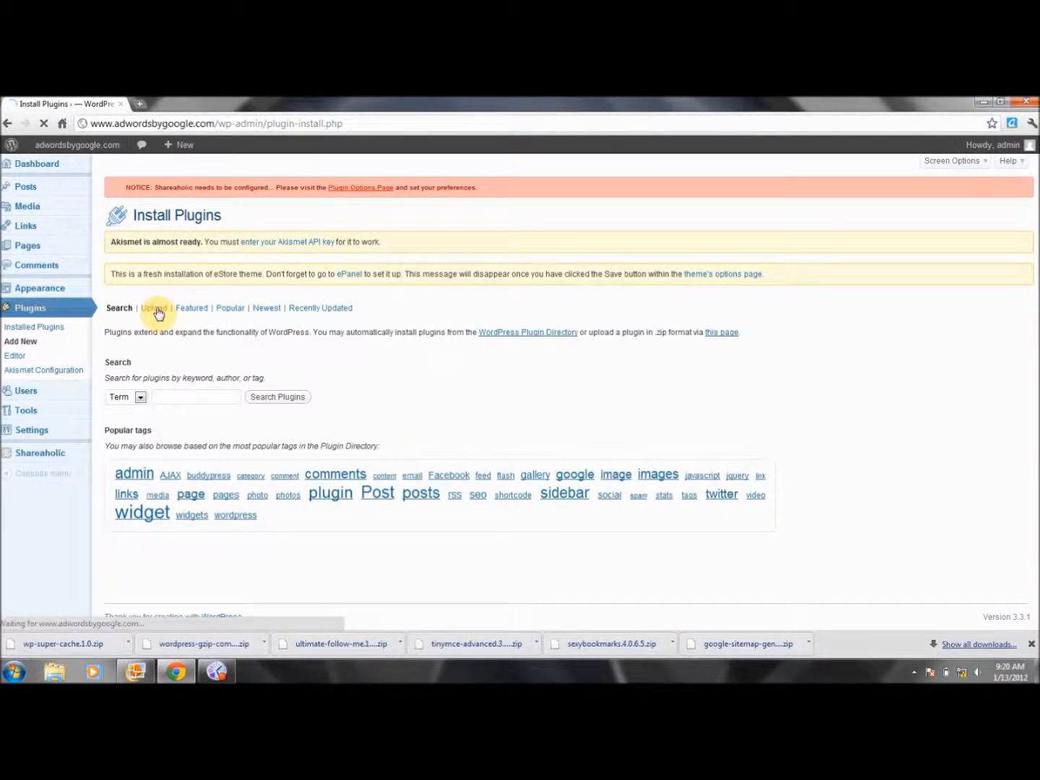
{"action": "left_click", "coordinate": [141, 387]}
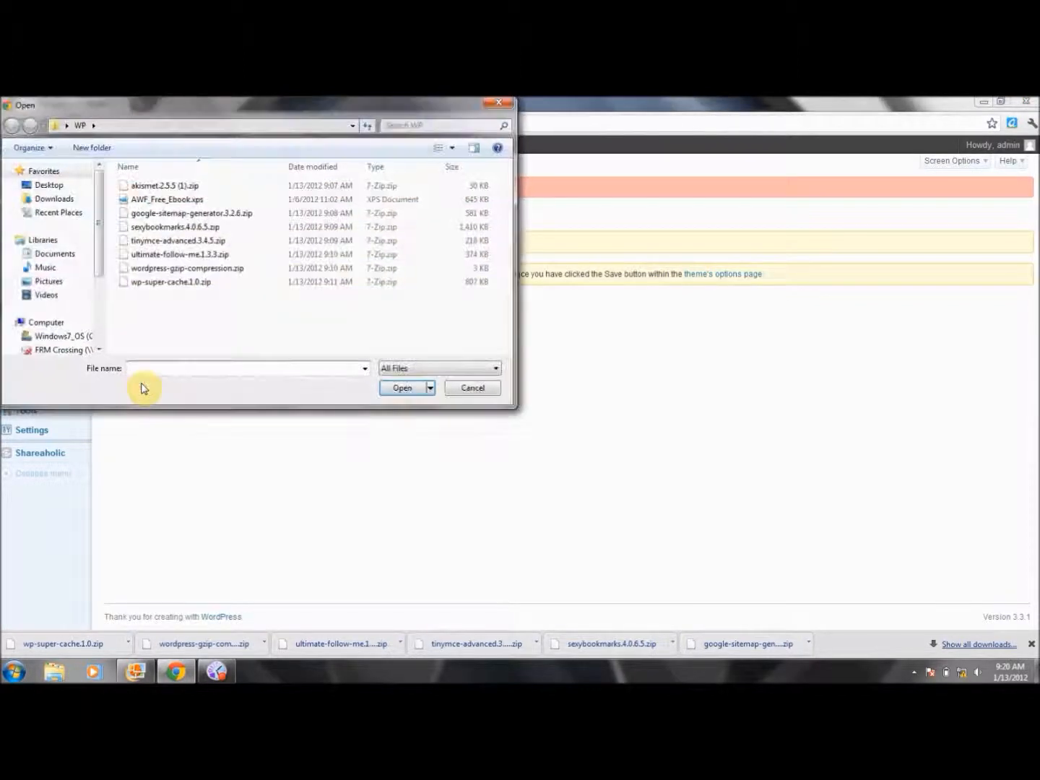
{"action": "double_click", "coordinate": [225, 270]}
{"action": "left_click", "coordinate": [295, 383]}
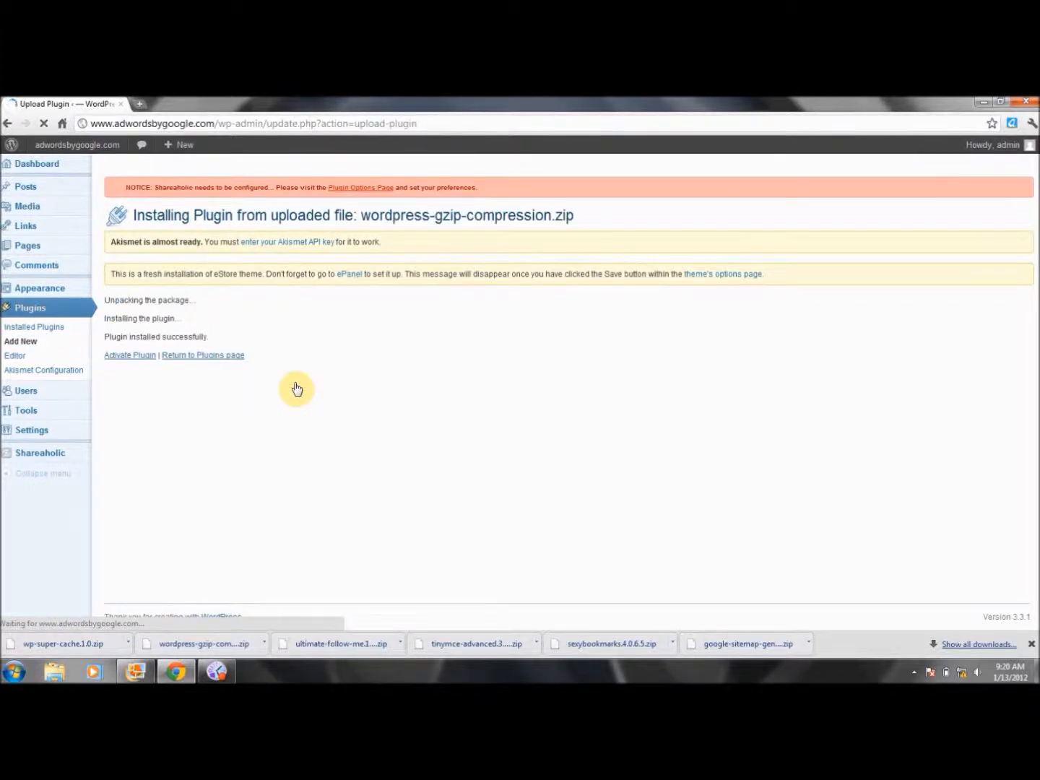
{"action": "left_click", "coordinate": [140, 360]}
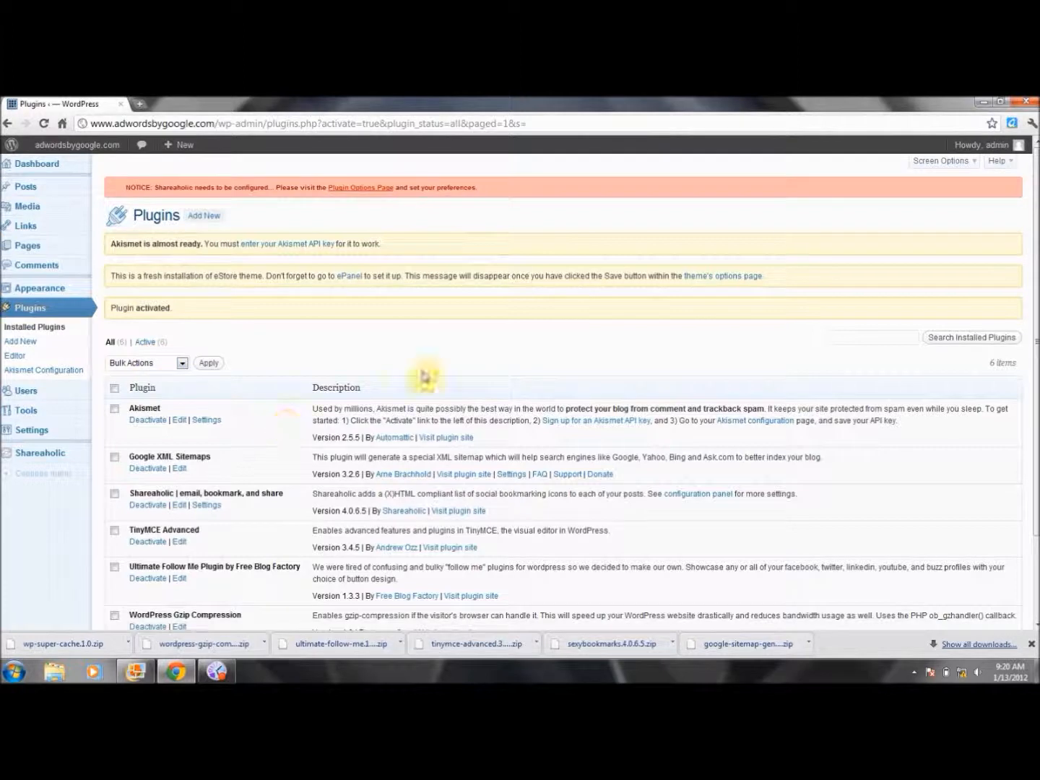
{"action": "left_click_drag", "start_coordinate": [1035, 325], "coordinate": [1034, 410]}
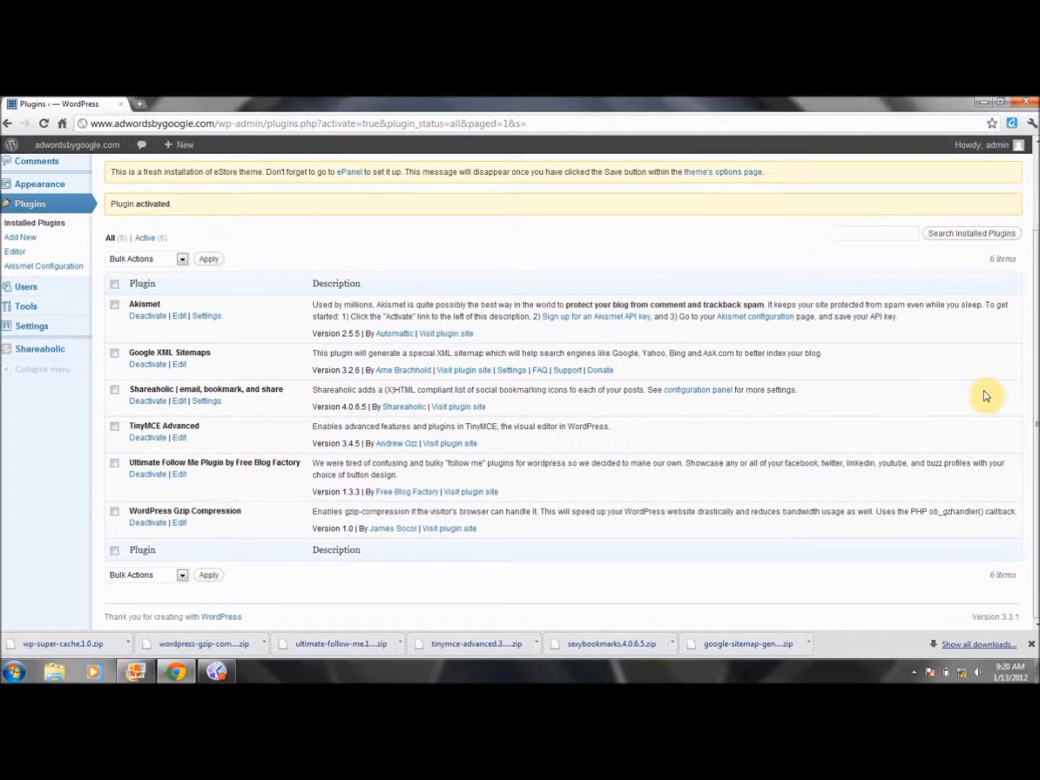
{"action": "left_click_drag", "start_coordinate": [1033, 403], "coordinate": [1031, 271]}
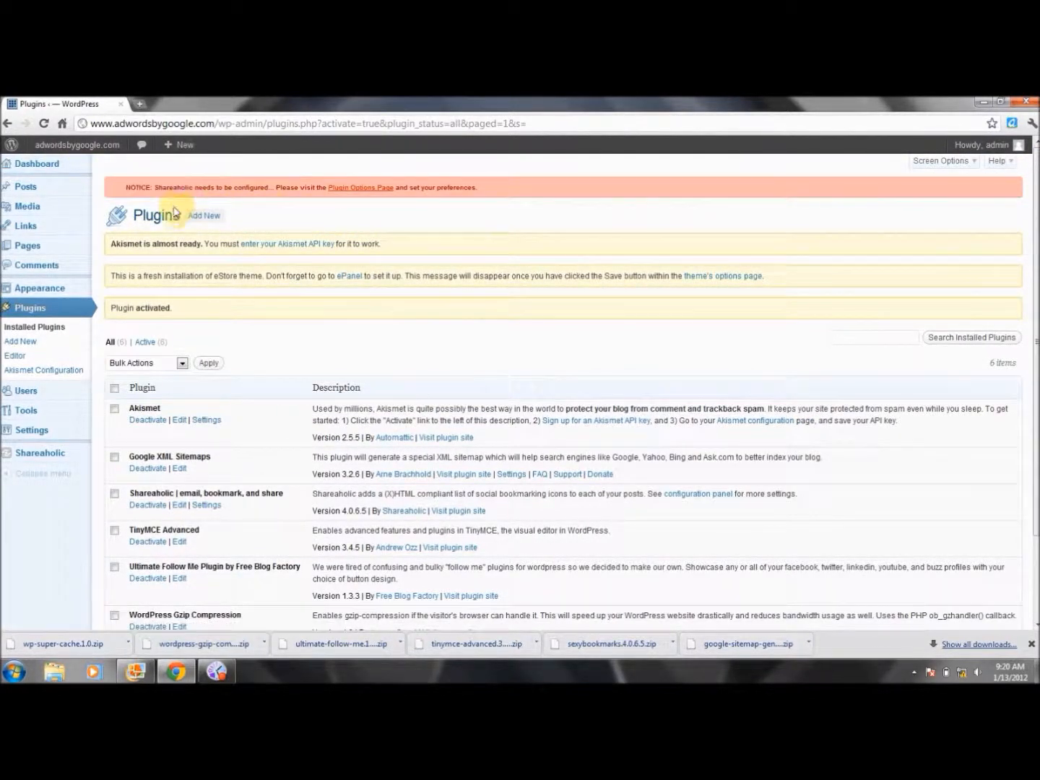
{"action": "left_click", "coordinate": [211, 221]}
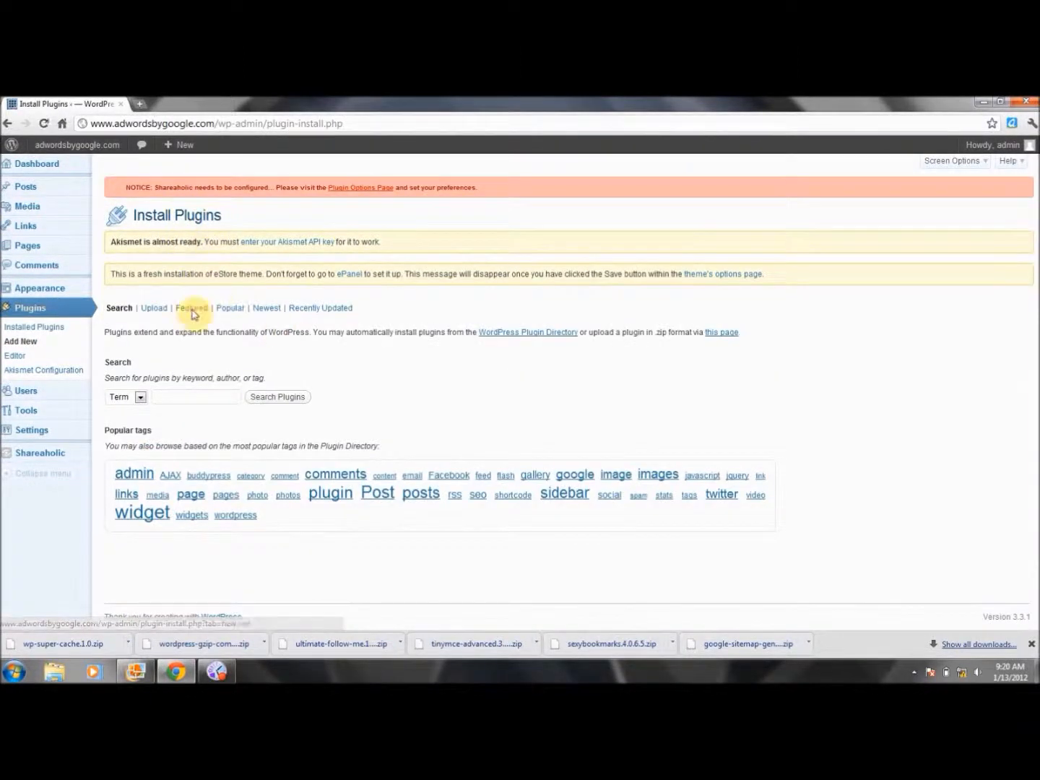
Upload wp-super-cache.1.0.zip, install it, and activate WP Super Cache 1.0
{"action": "left_click", "coordinate": [152, 311]}
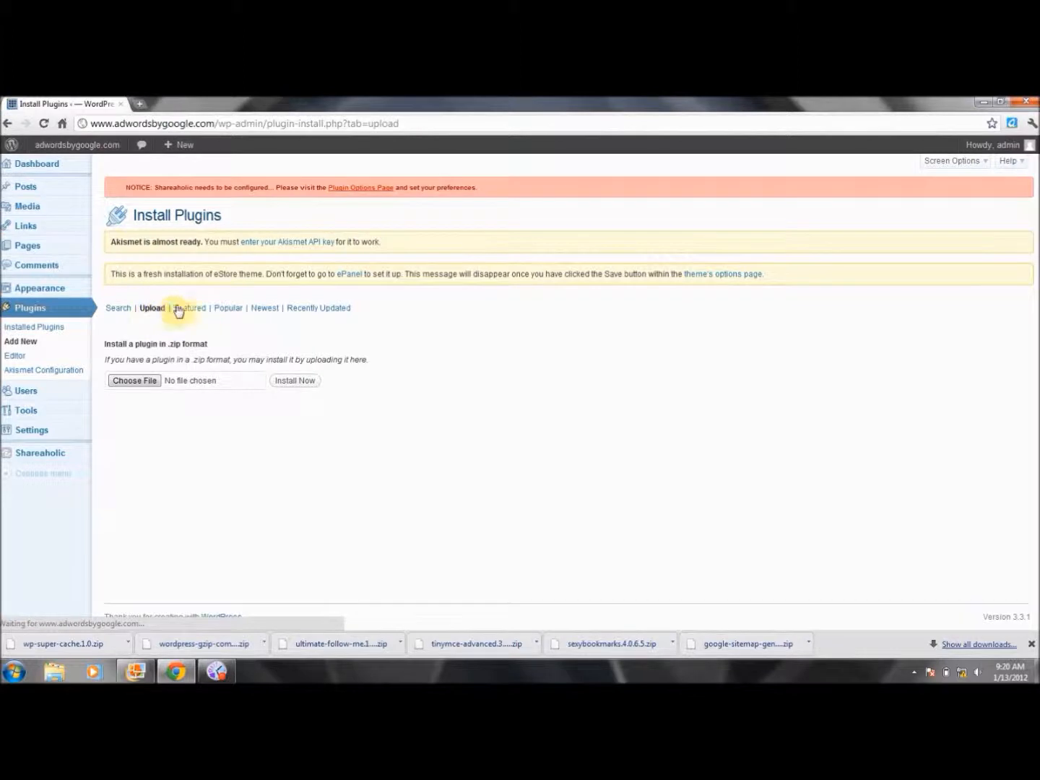
{"action": "left_click", "coordinate": [153, 388]}
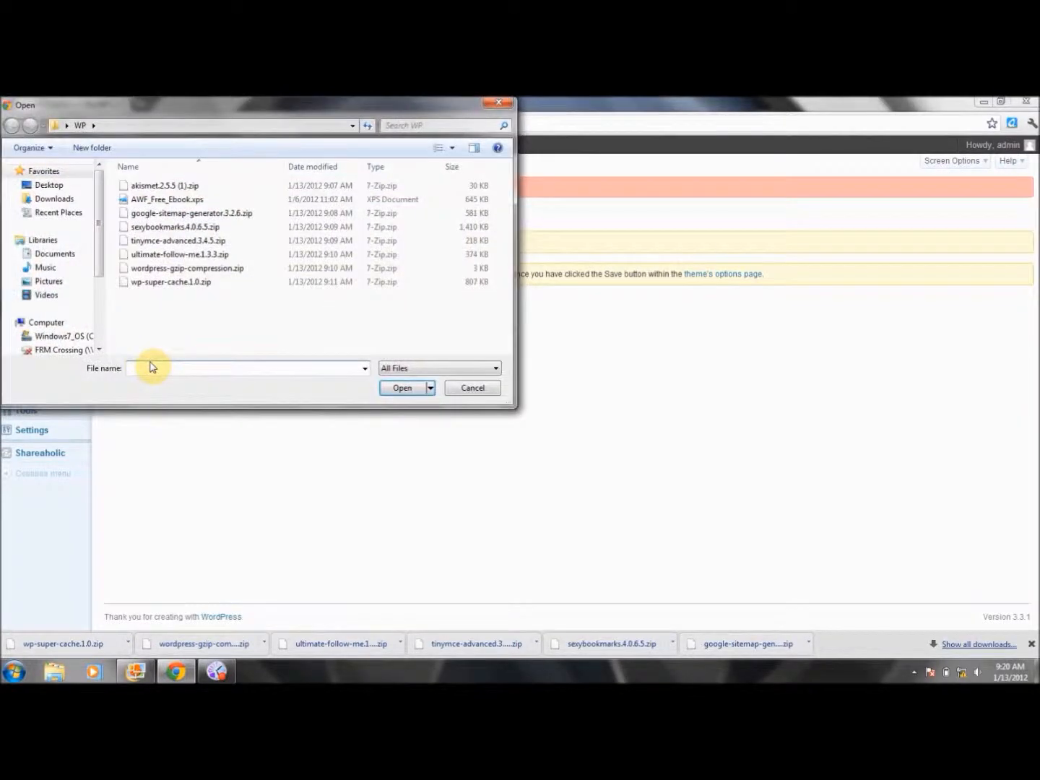
{"action": "double_click", "coordinate": [182, 282]}
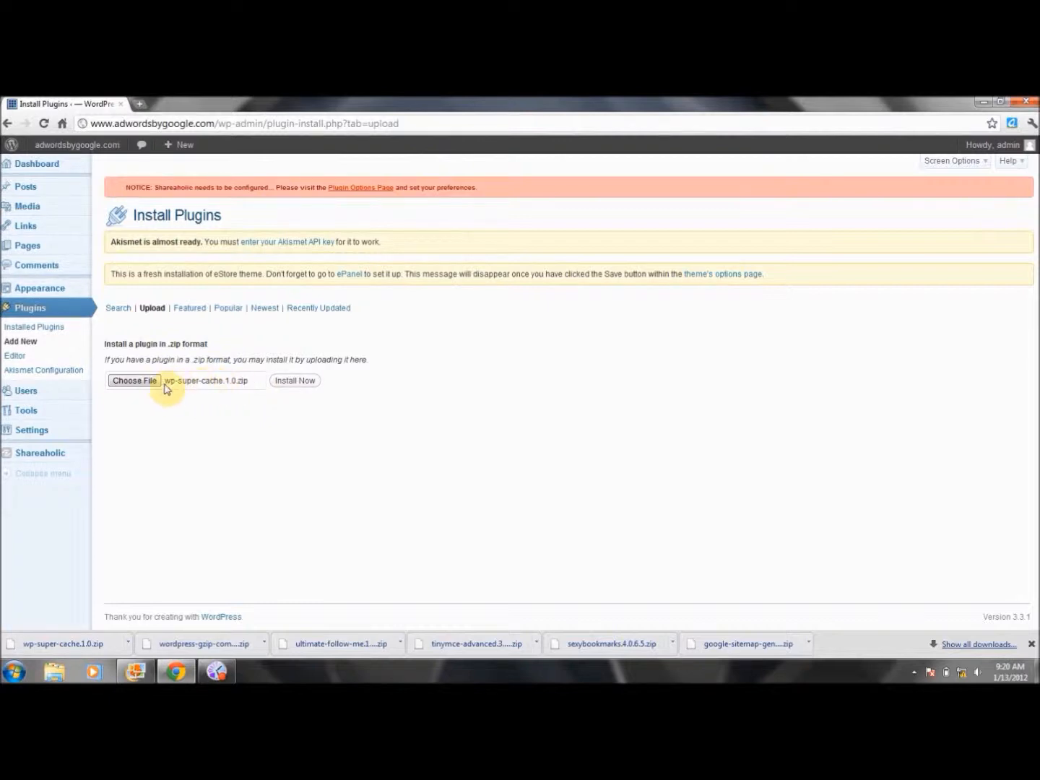
{"action": "left_click", "coordinate": [293, 386]}
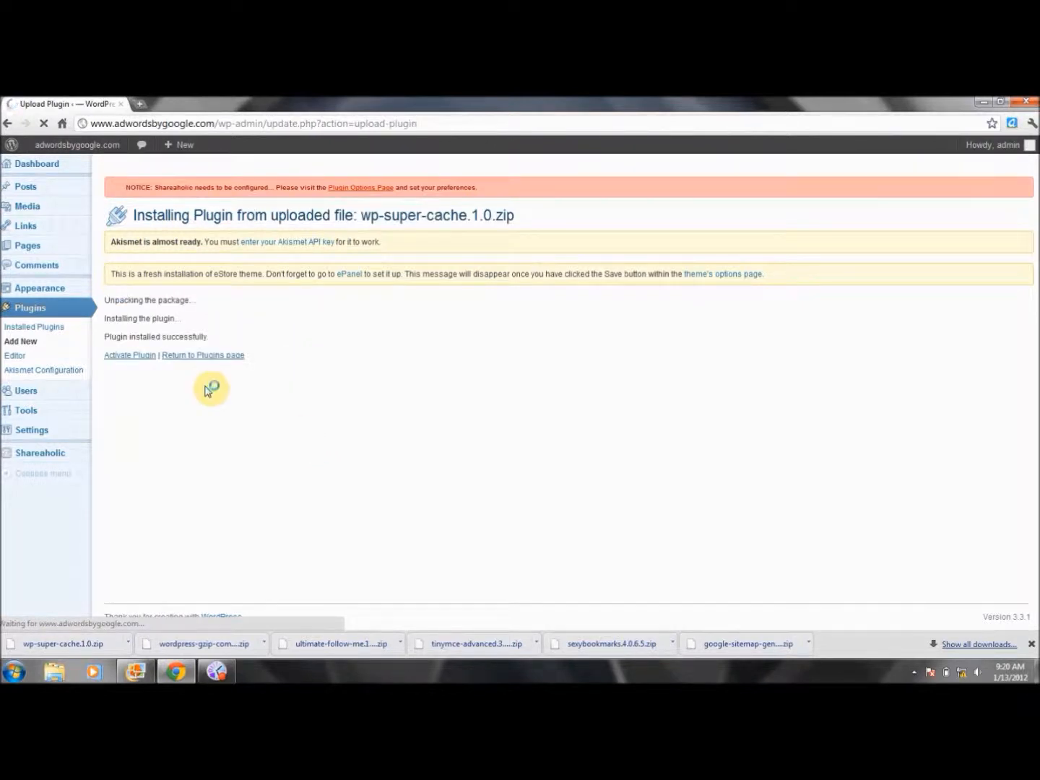
{"action": "left_click", "coordinate": [127, 357]}
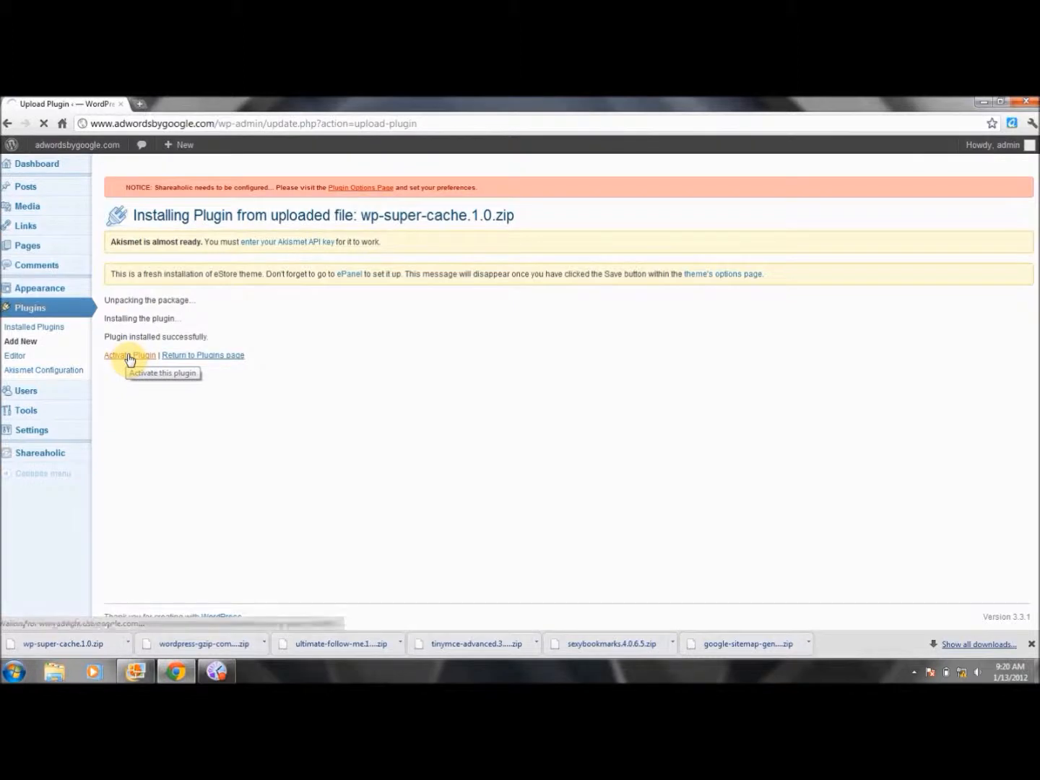
Review the list of seven active plugins, then start a new browser tab
{"action": "left_click_drag", "start_coordinate": [1036, 286], "coordinate": [1036, 423]}
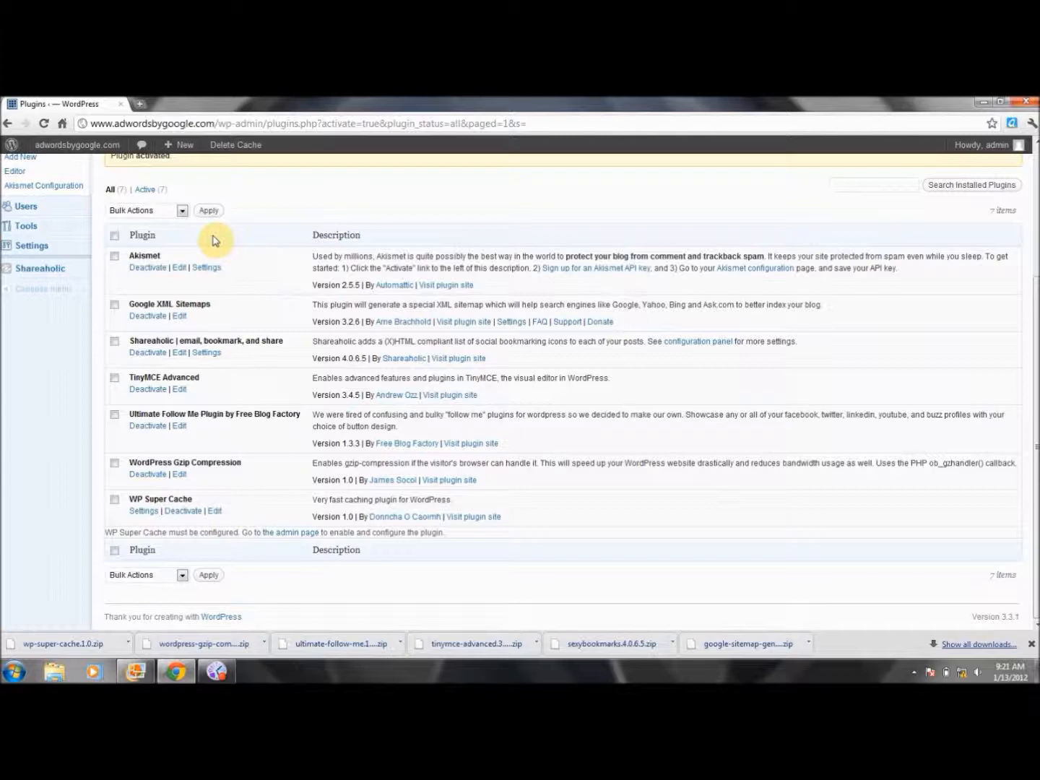
{"action": "left_click_drag", "start_coordinate": [222, 235], "coordinate": [1004, 264]}
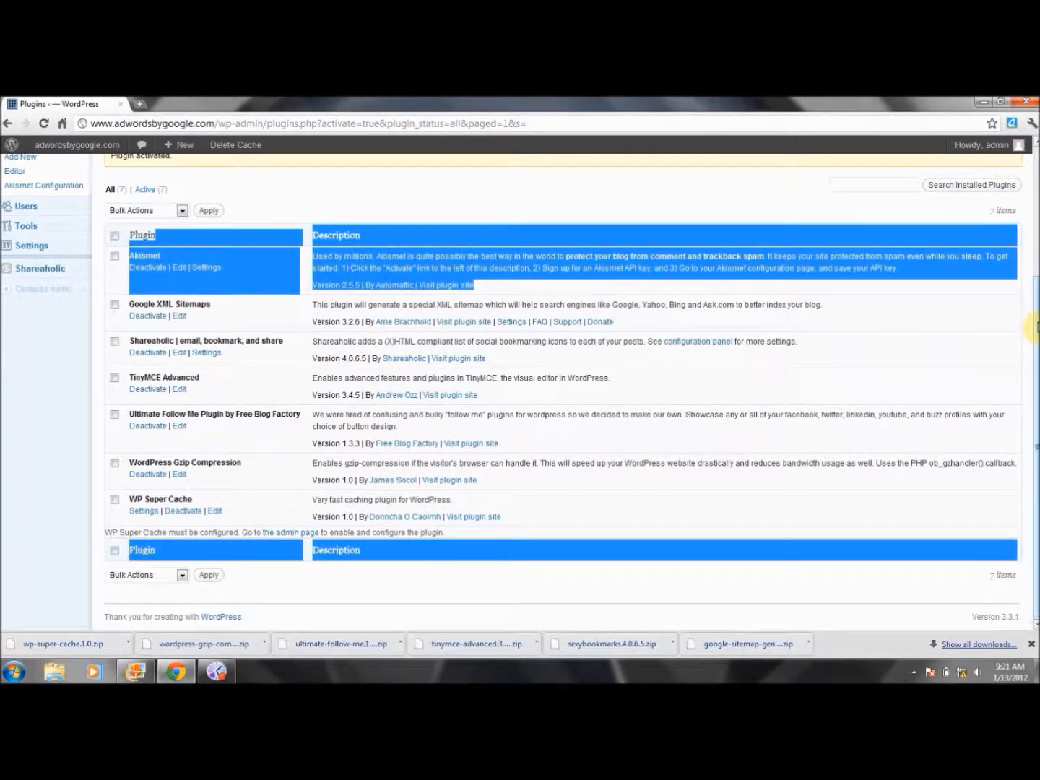
{"action": "scroll", "coordinate": [1030, 329], "scroll_direction": "up", "scroll_amount": 3}
{"action": "left_click", "coordinate": [380, 392]}
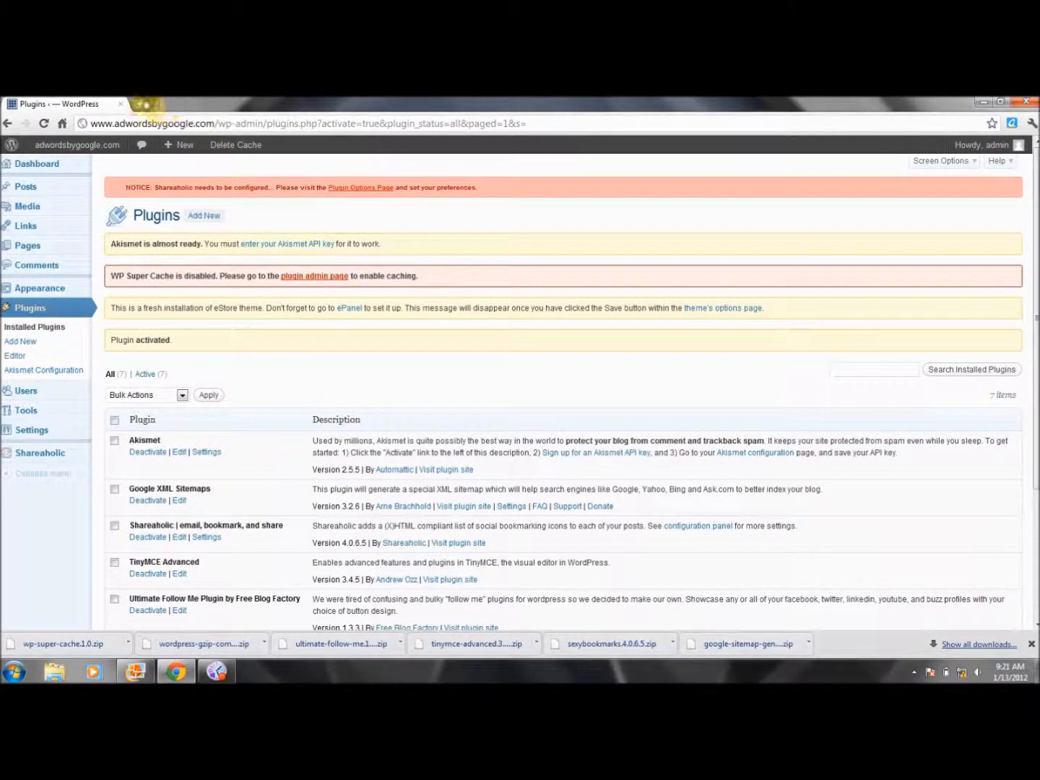
{"action": "left_click", "coordinate": [143, 106]}
Load google.com and search for askimet wordpress using the intitle: operator
{"action": "type", "text": "googl"}
{"action": "key", "text": "Return"}
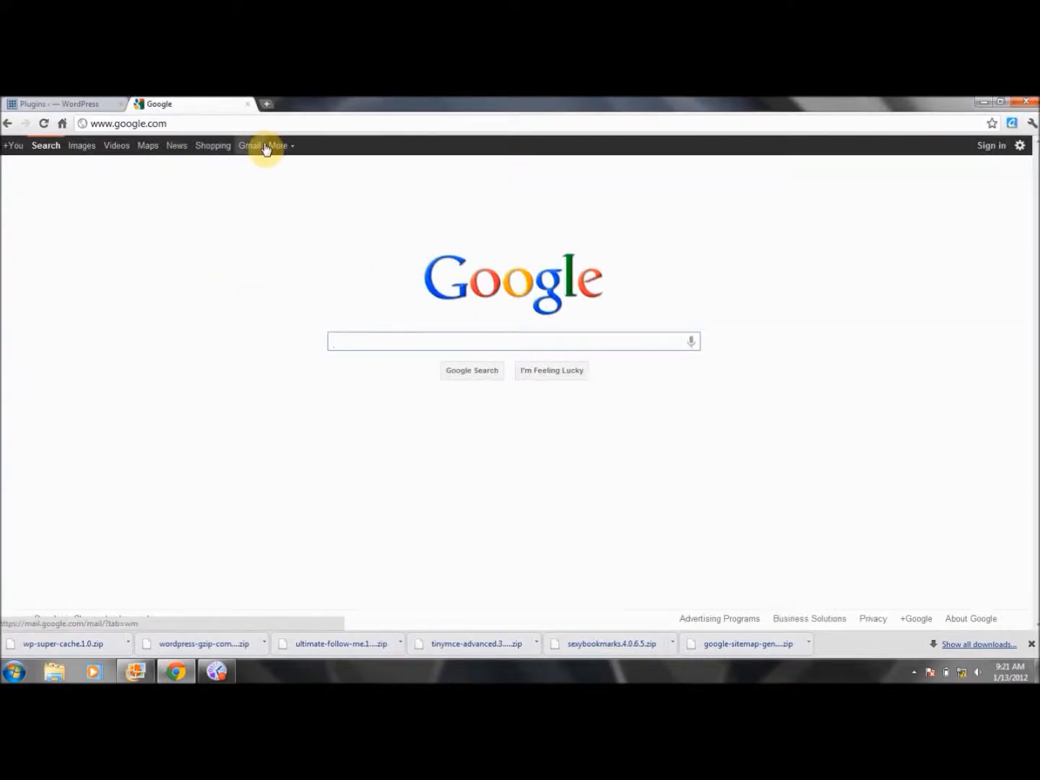
{"action": "type", "text": "intitle:"}
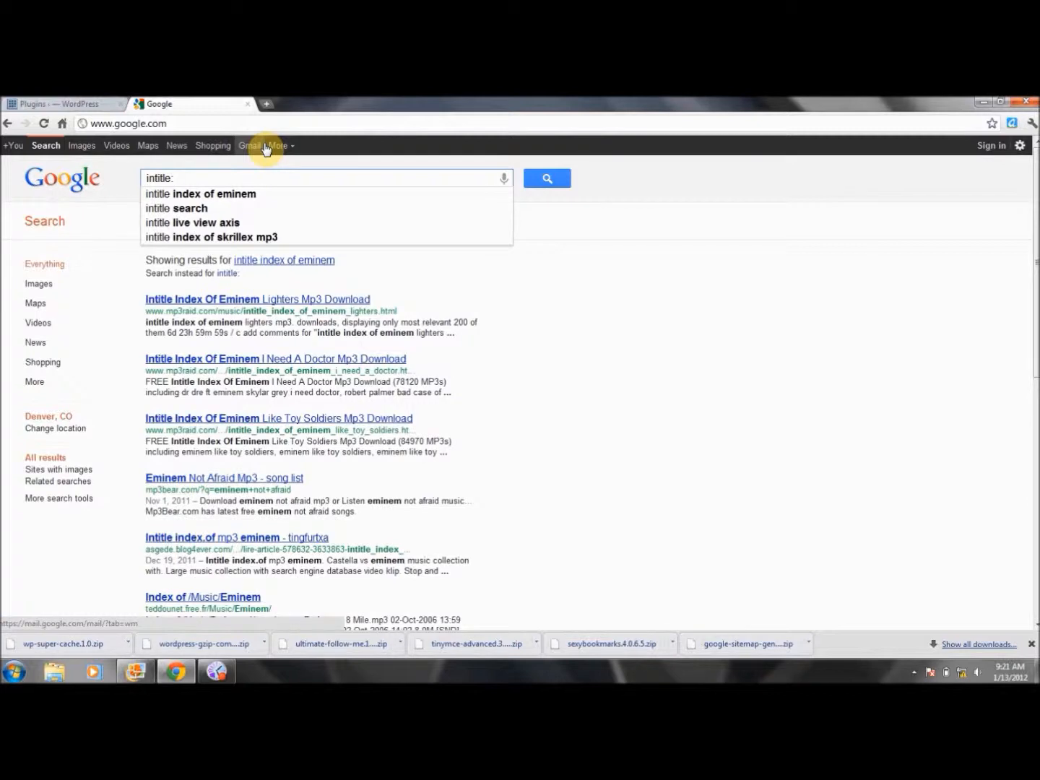
{"action": "type", "text": "wor"}
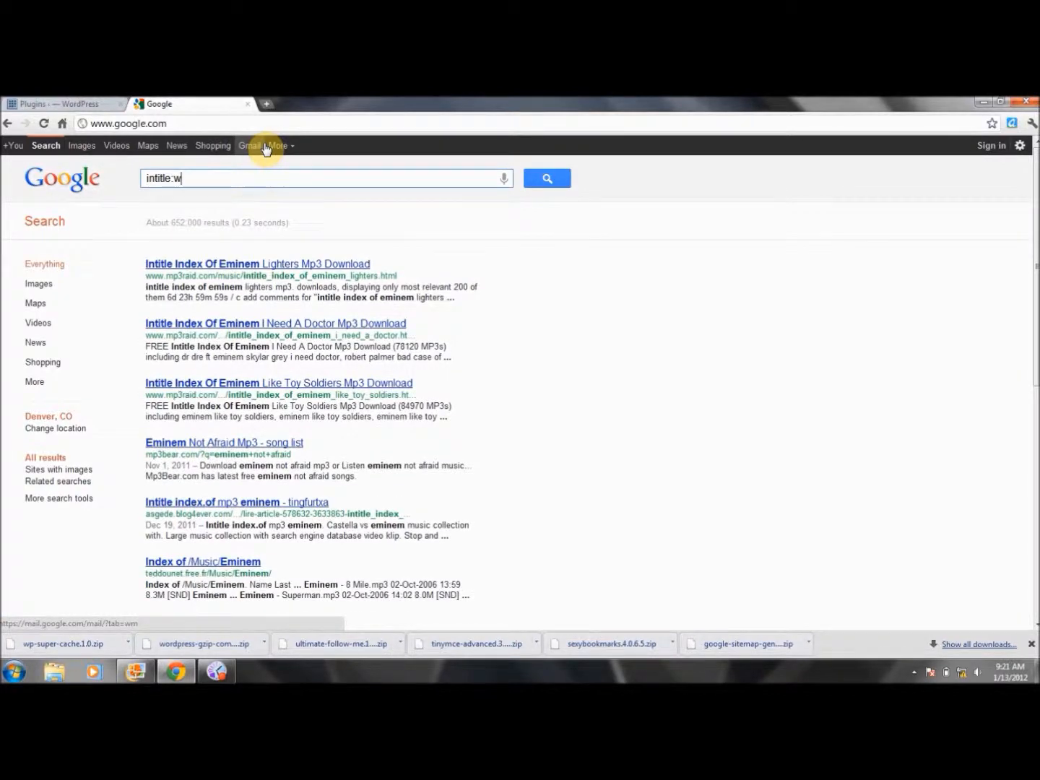
{"action": "key", "text": "BackSpace"}
{"action": "type", "text": "askimet wordpress plugin"}
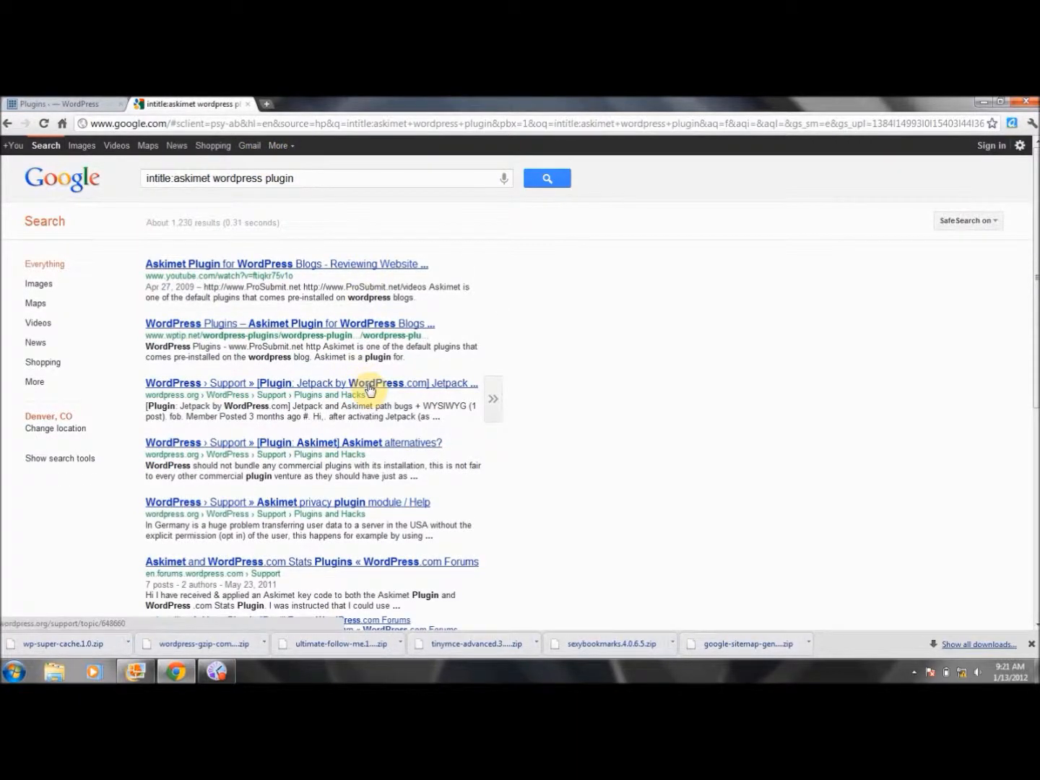
Visit the Askimet privacy forum result and WordPress download page, then return to results
{"action": "left_click", "coordinate": [369, 507]}
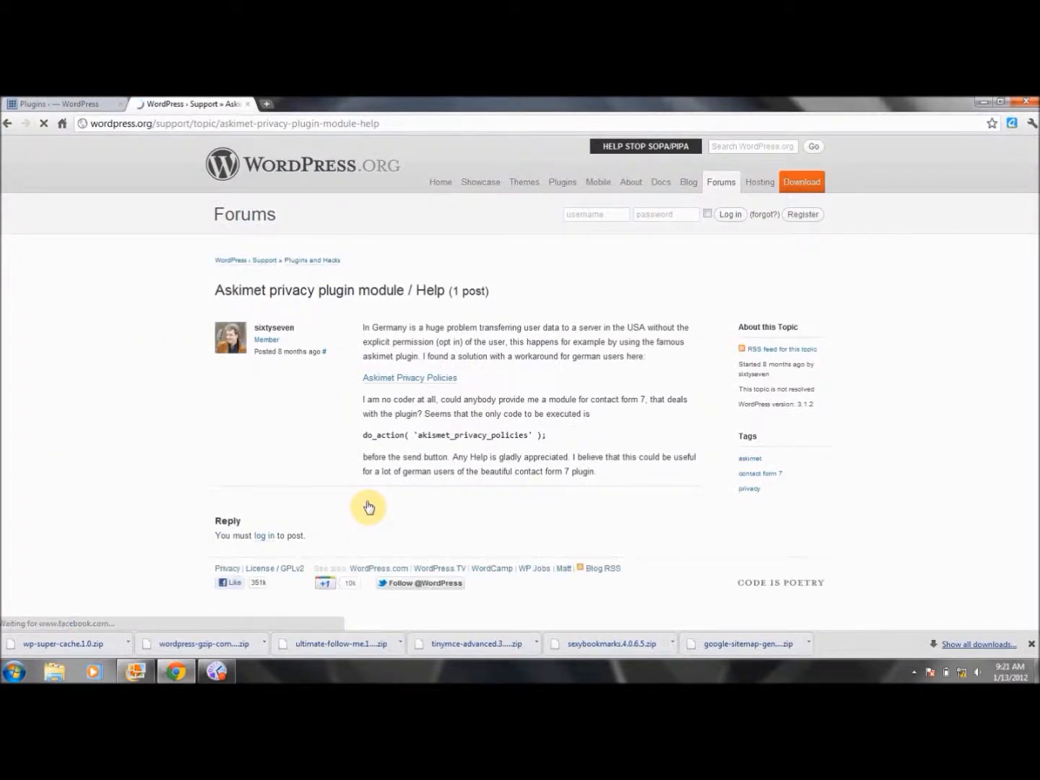
{"action": "left_click", "coordinate": [801, 188]}
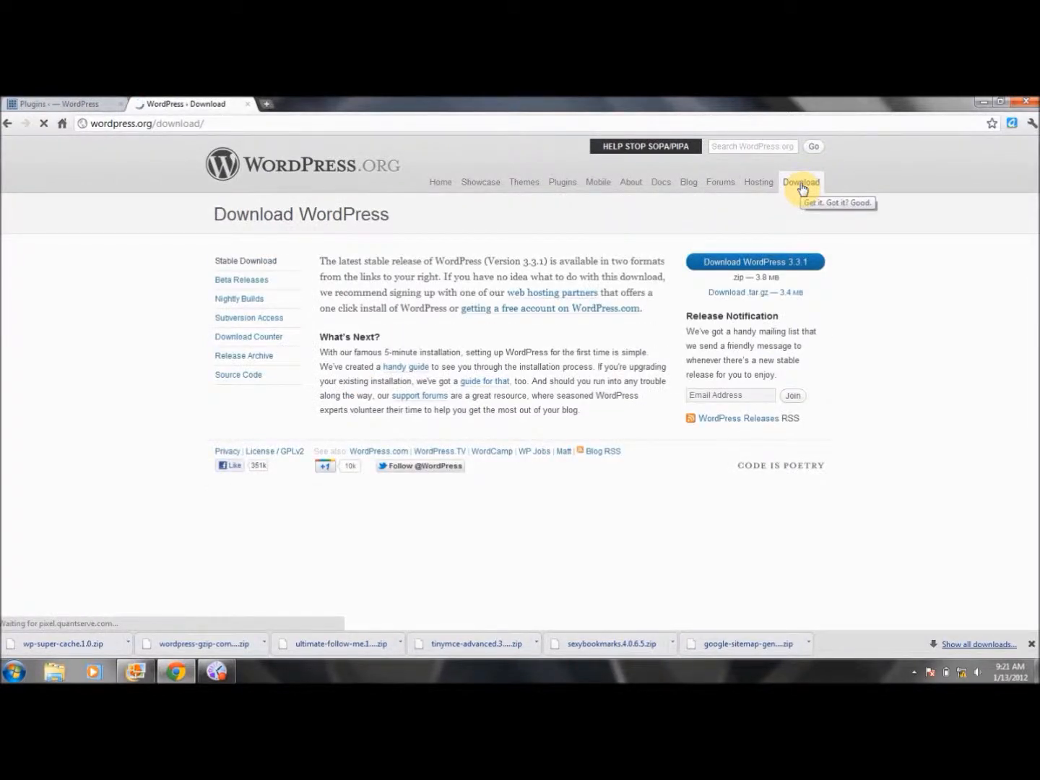
{"action": "left_click", "coordinate": [6, 125]}
{"action": "left_click", "coordinate": [6, 125]}
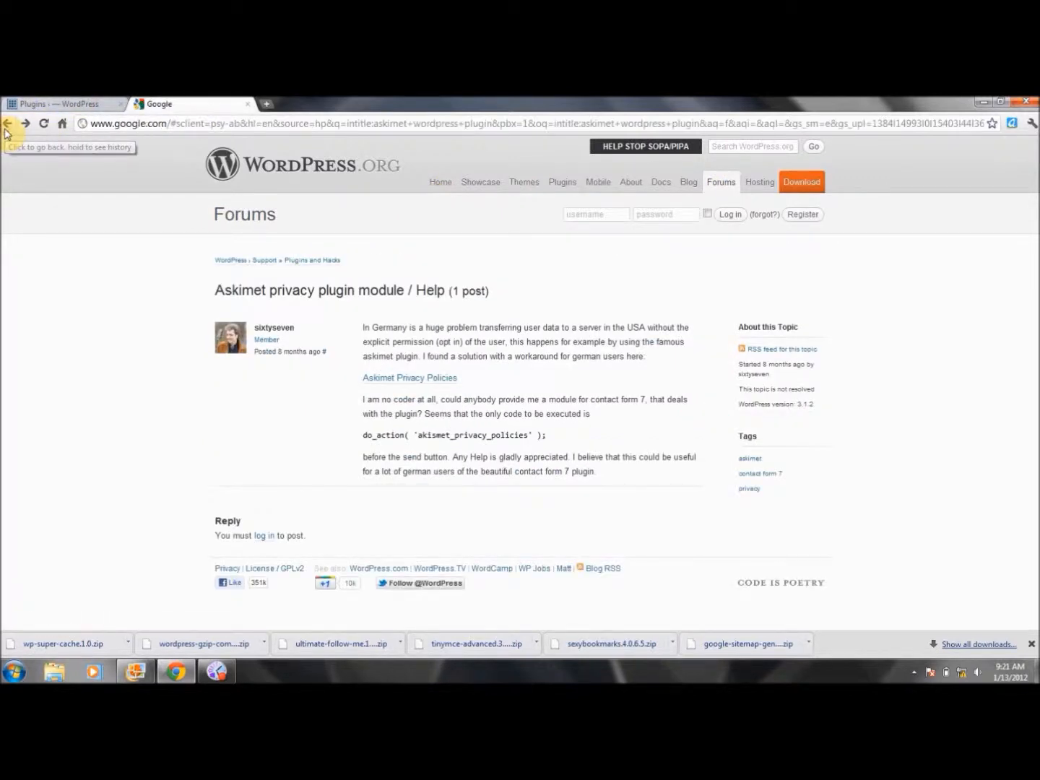
Rerun the search without intitle:, view the Akismet plugin page, and return to results
{"action": "left_click_drag", "start_coordinate": [175, 177], "coordinate": [132, 179]}
{"action": "key", "text": "BackSpace"}
{"action": "left_click", "coordinate": [550, 182]}
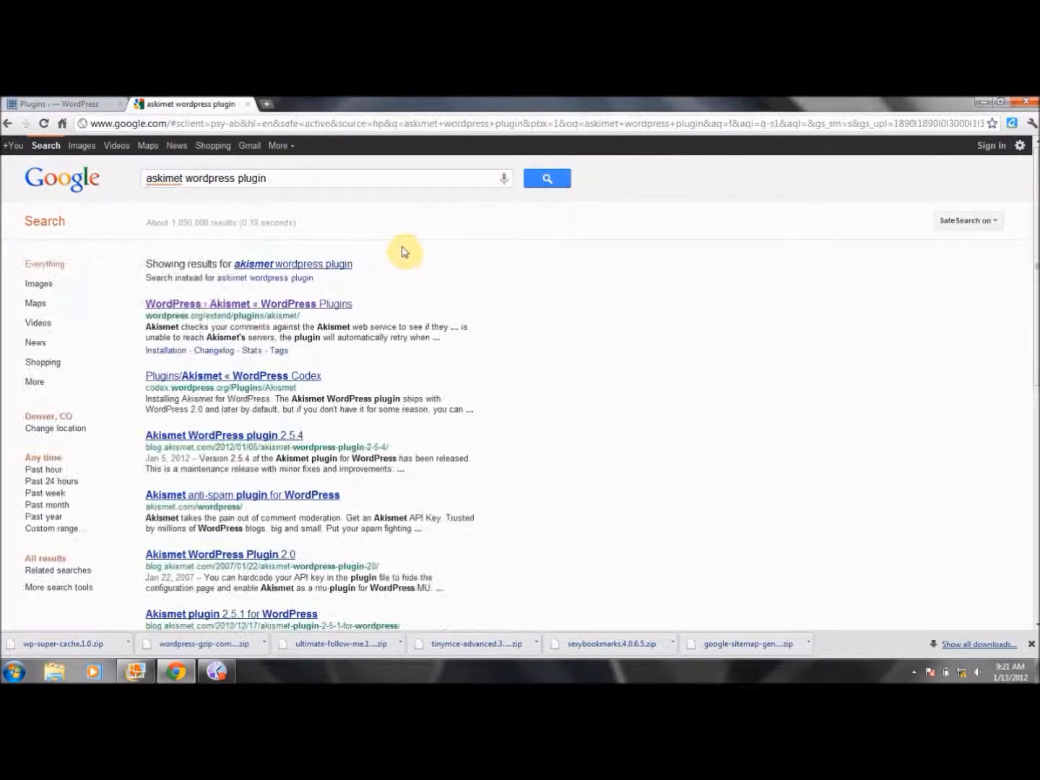
{"action": "left_click", "coordinate": [309, 303]}
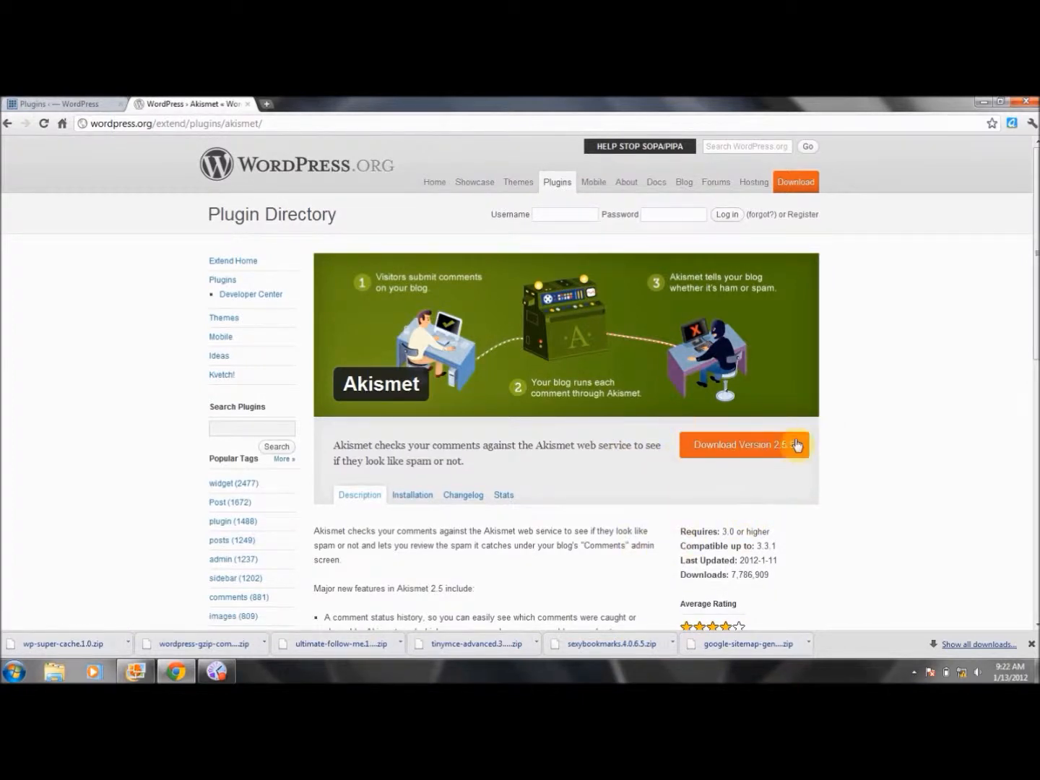
{"action": "left_click", "coordinate": [6, 125]}
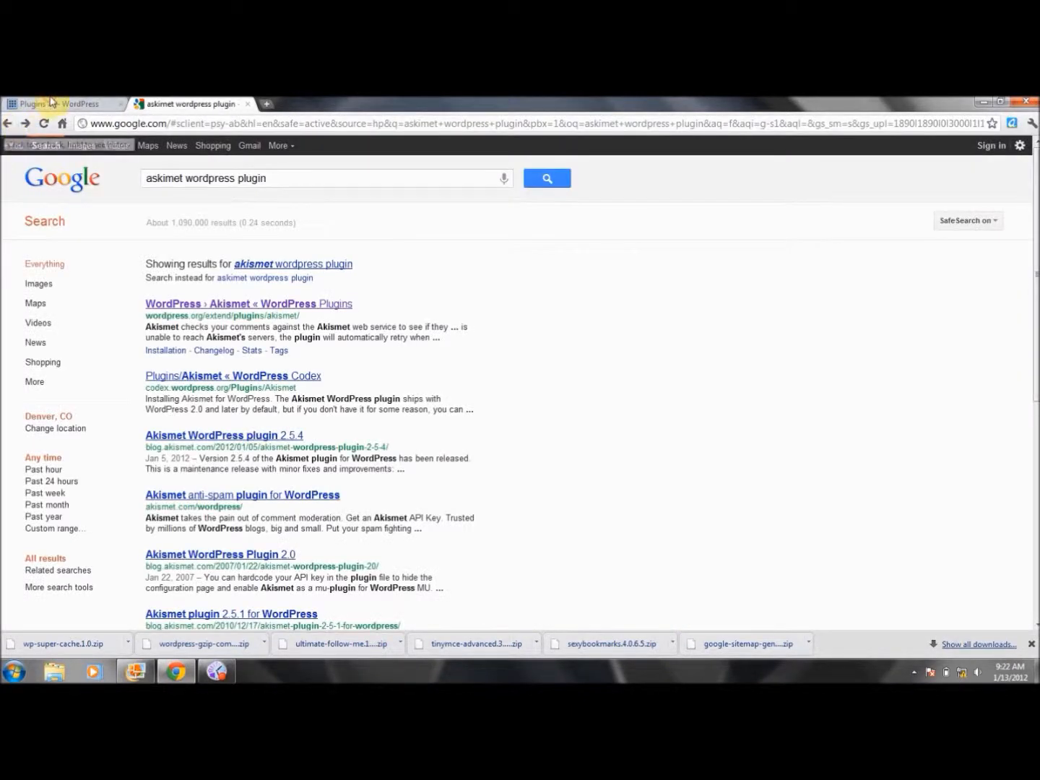
Search Google for 'google xml site' to find sitemap plugin results
{"action": "left_click", "coordinate": [52, 102]}
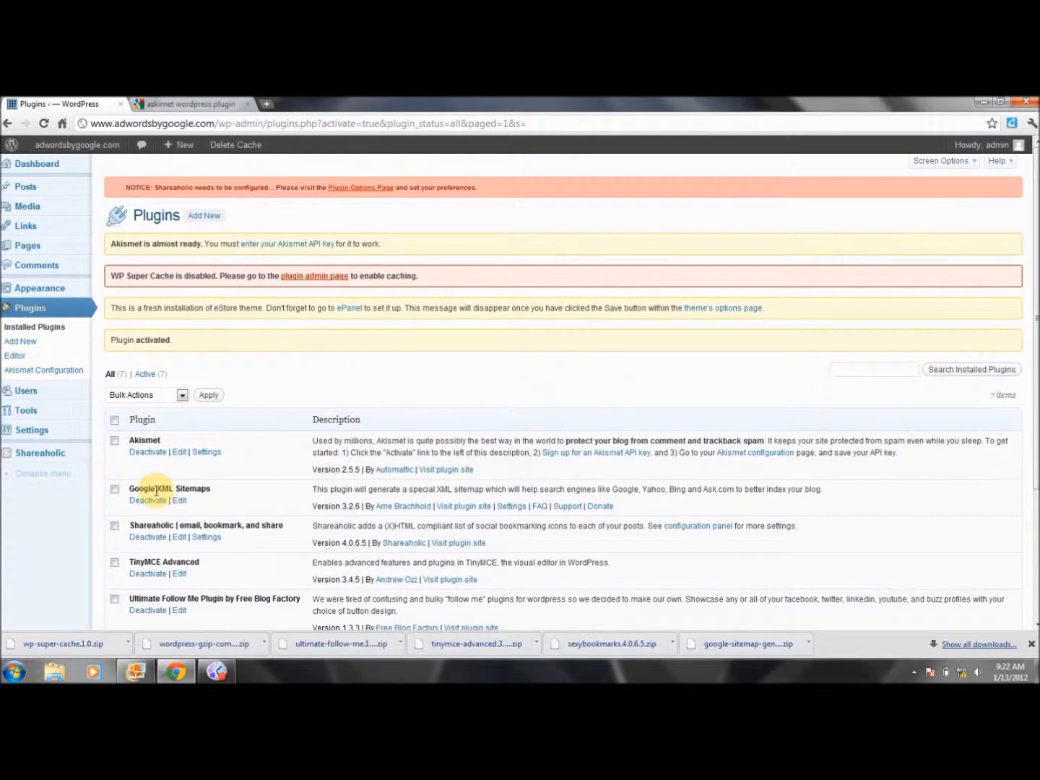
{"action": "left_click", "coordinate": [191, 103]}
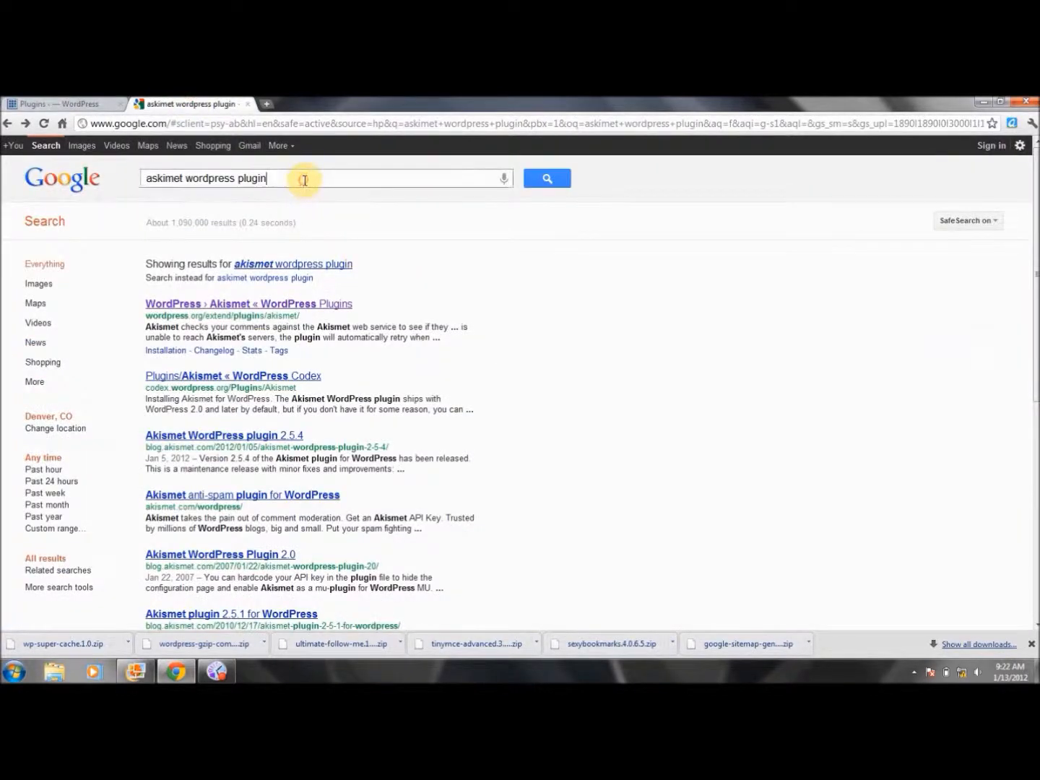
{"action": "type", "text": "google xml sitemap"}
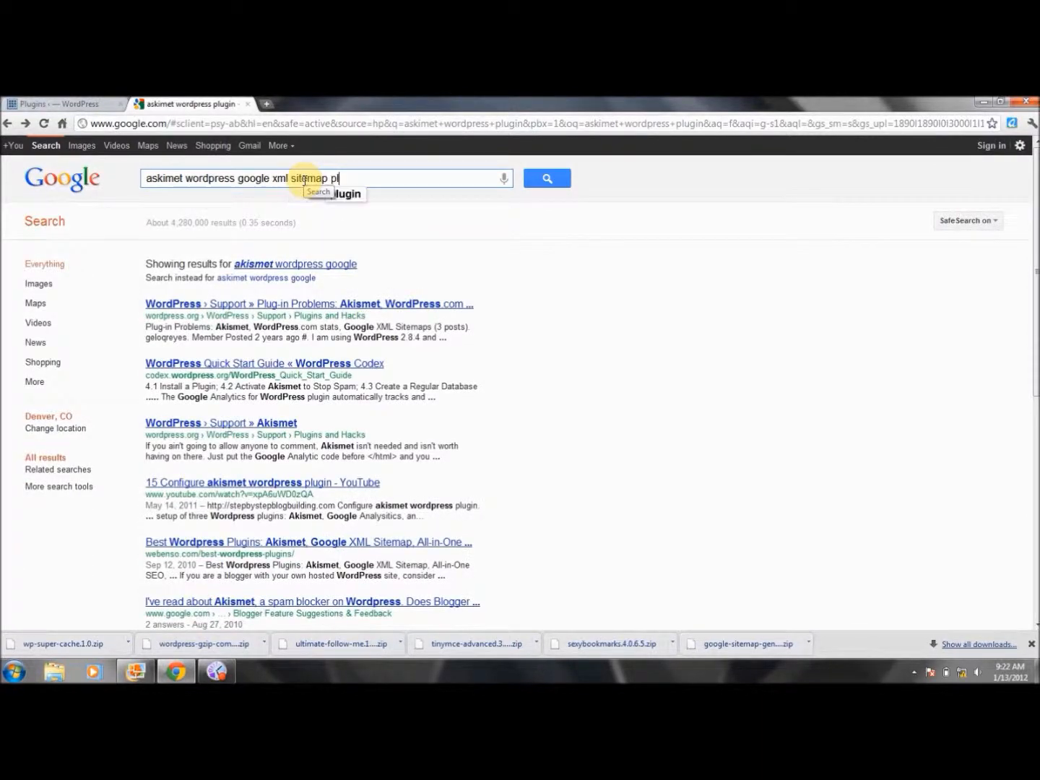
{"action": "key", "text": "Return"}
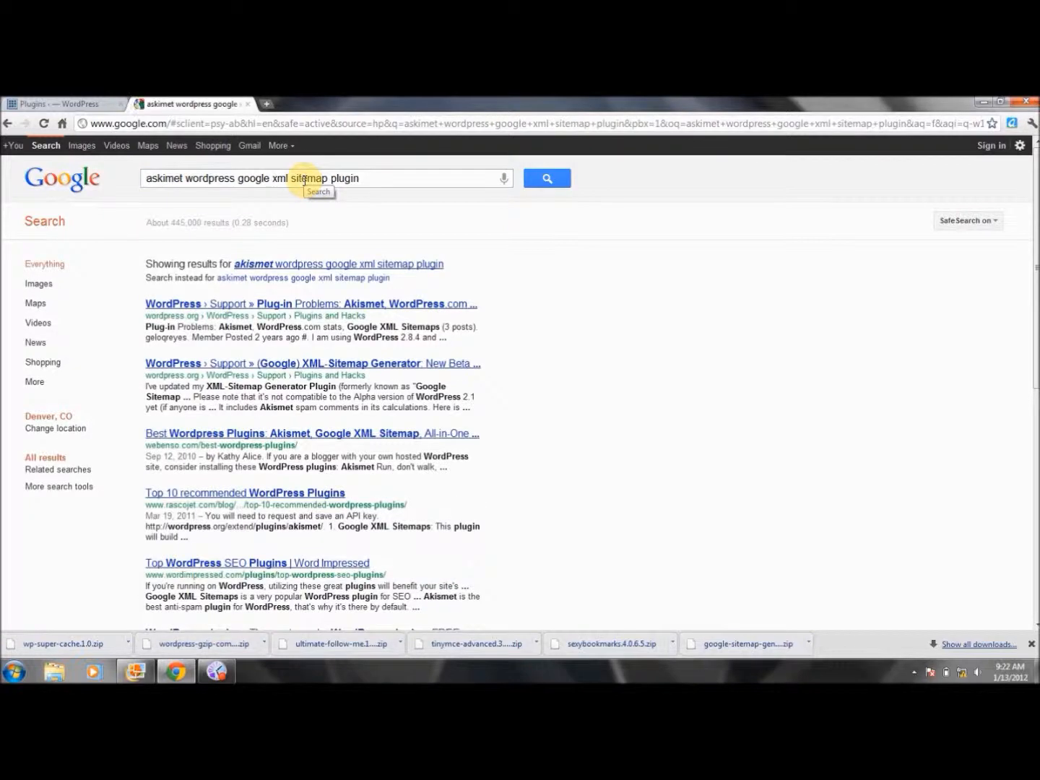
Read the Akismet/XML Sitemaps problems and XML-Sitemap Generator forum topics, then return to the results
{"action": "left_click", "coordinate": [355, 308]}
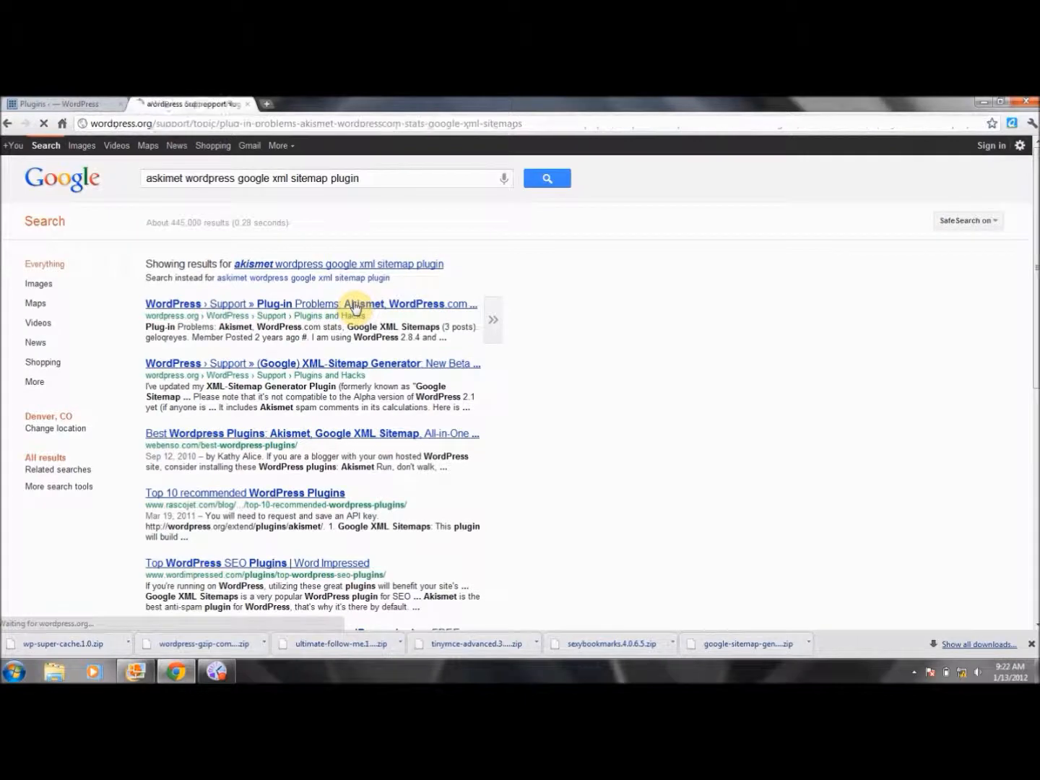
{"action": "left_click", "coordinate": [10, 127]}
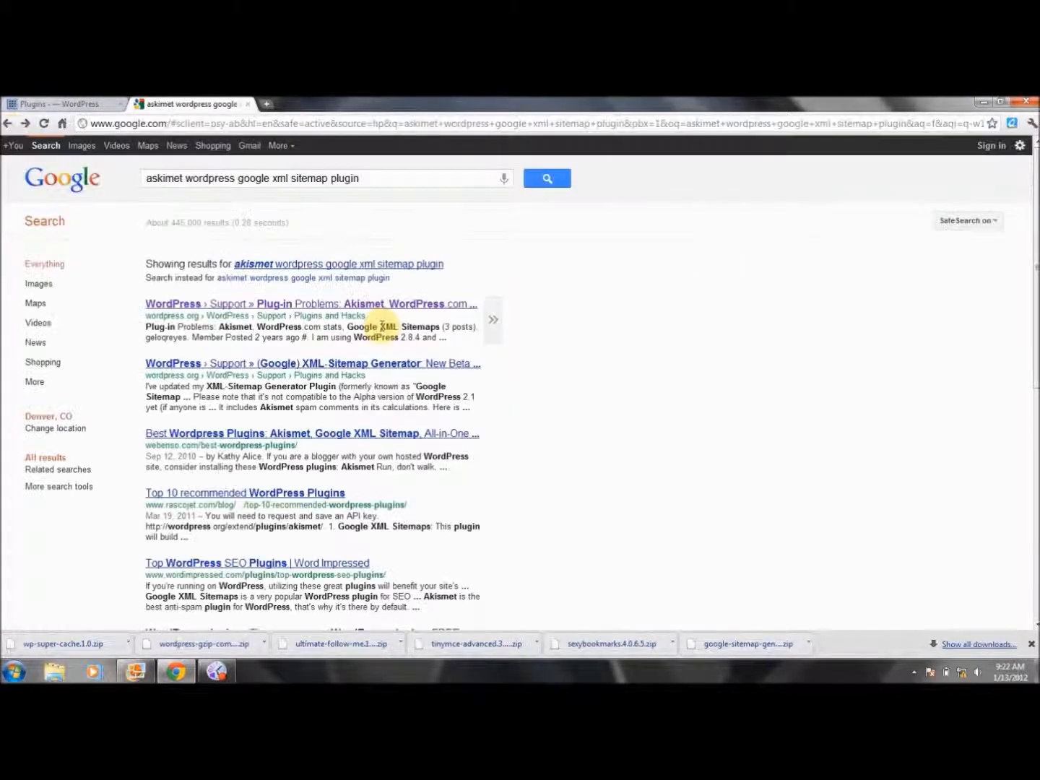
{"action": "left_click", "coordinate": [368, 365]}
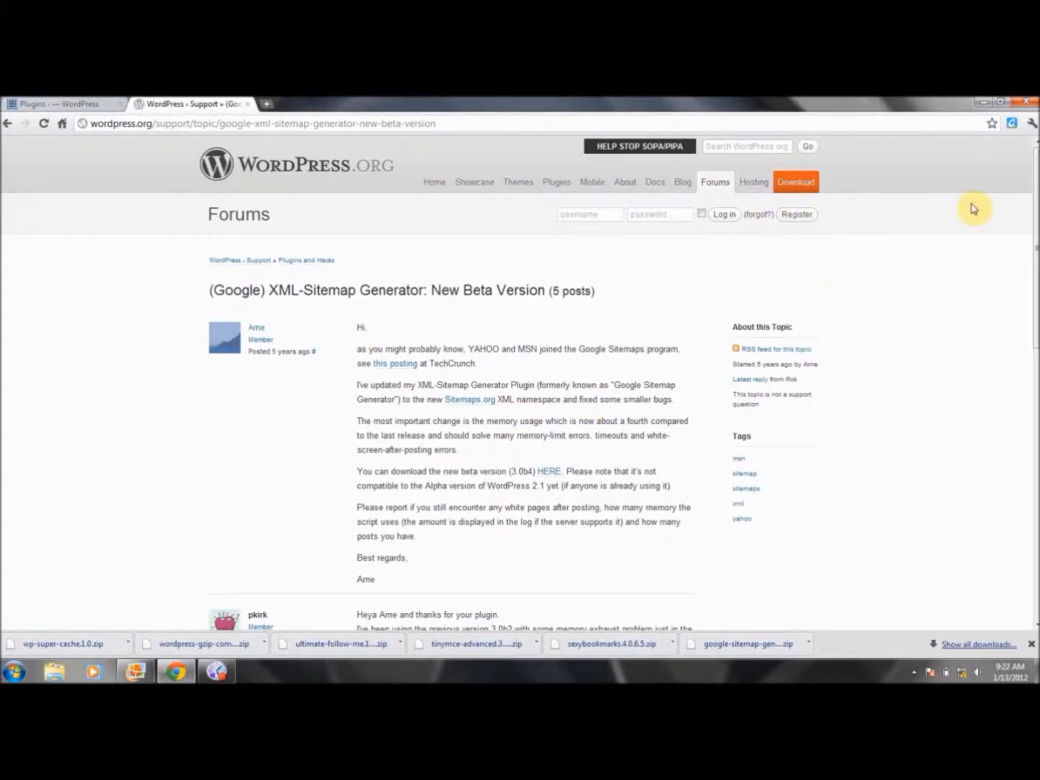
{"action": "left_click", "coordinate": [799, 184]}
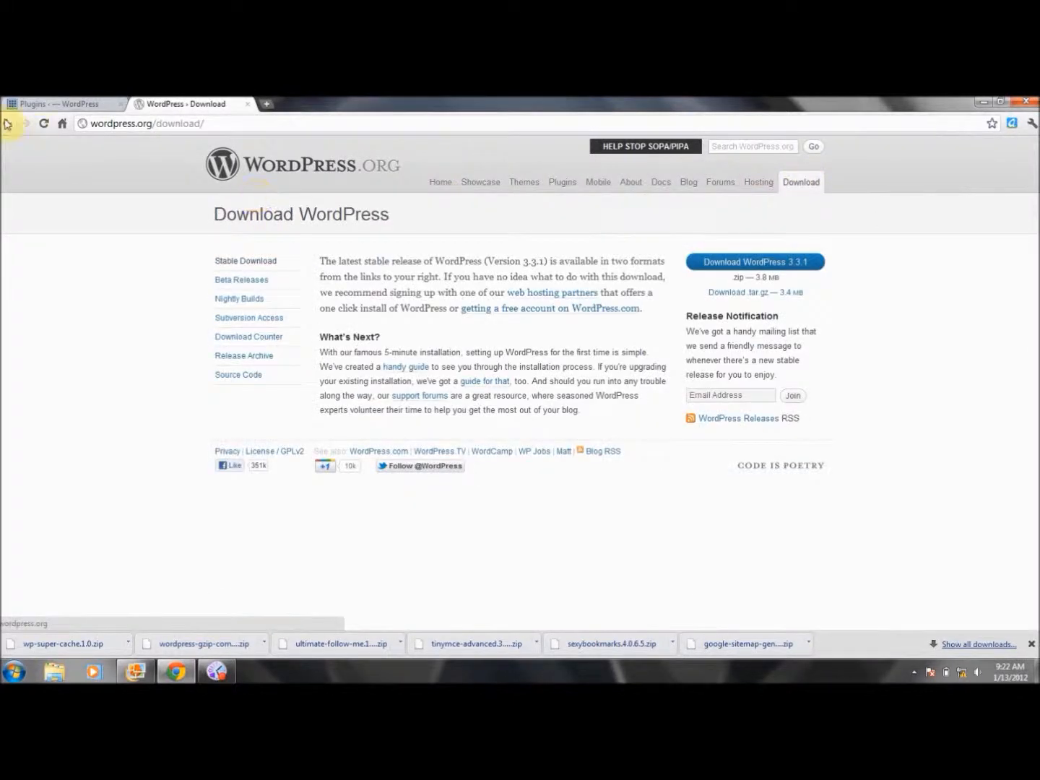
{"action": "left_click", "coordinate": [8, 123]}
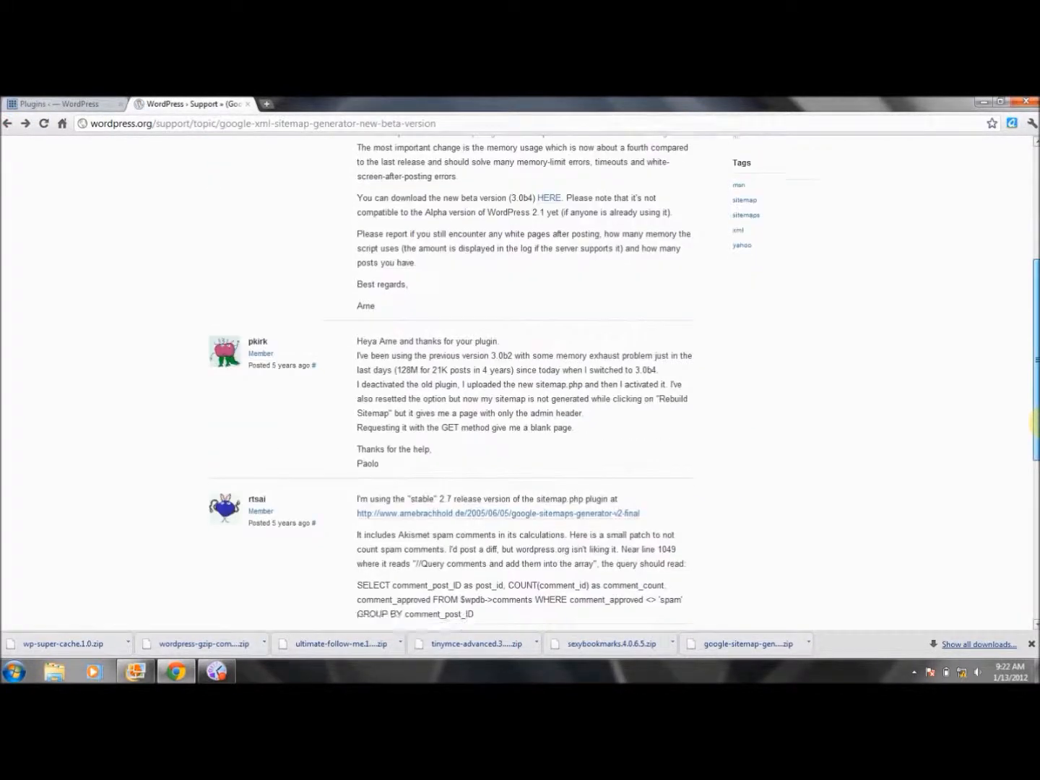
{"action": "left_click", "coordinate": [8, 123]}
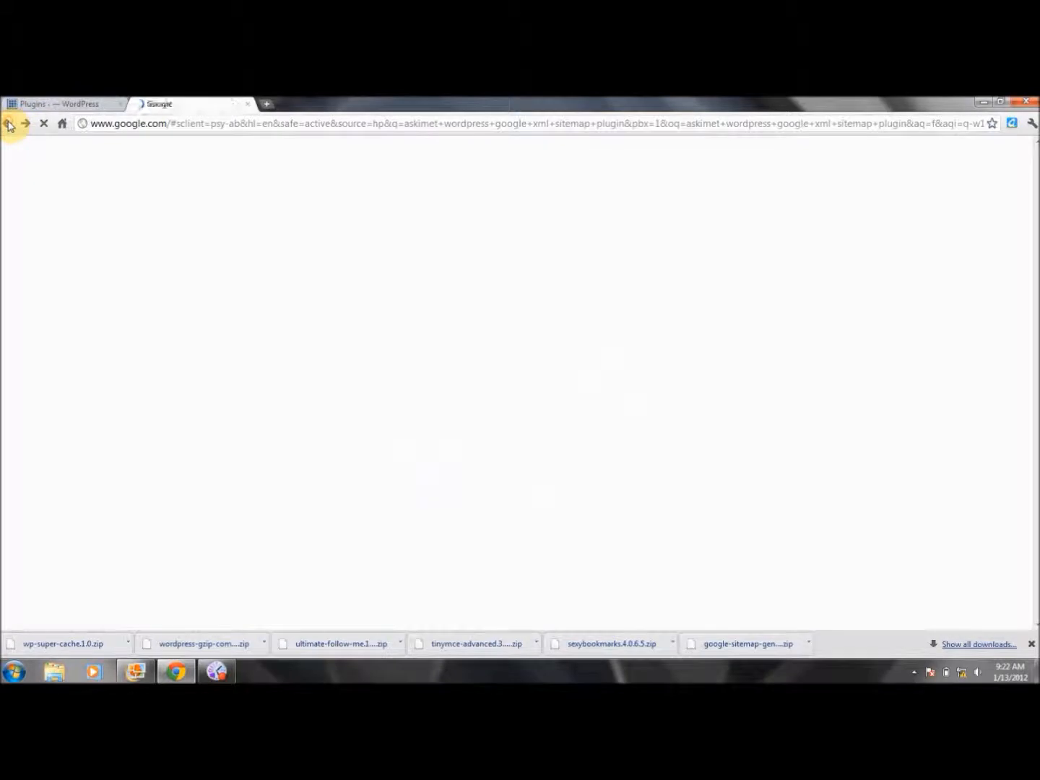
Clear the Google search query and glance at the WordPress Plugins tab
{"action": "left_click_drag", "start_coordinate": [381, 181], "coordinate": [16, 200]}
{"action": "key", "text": "BackSpace"}
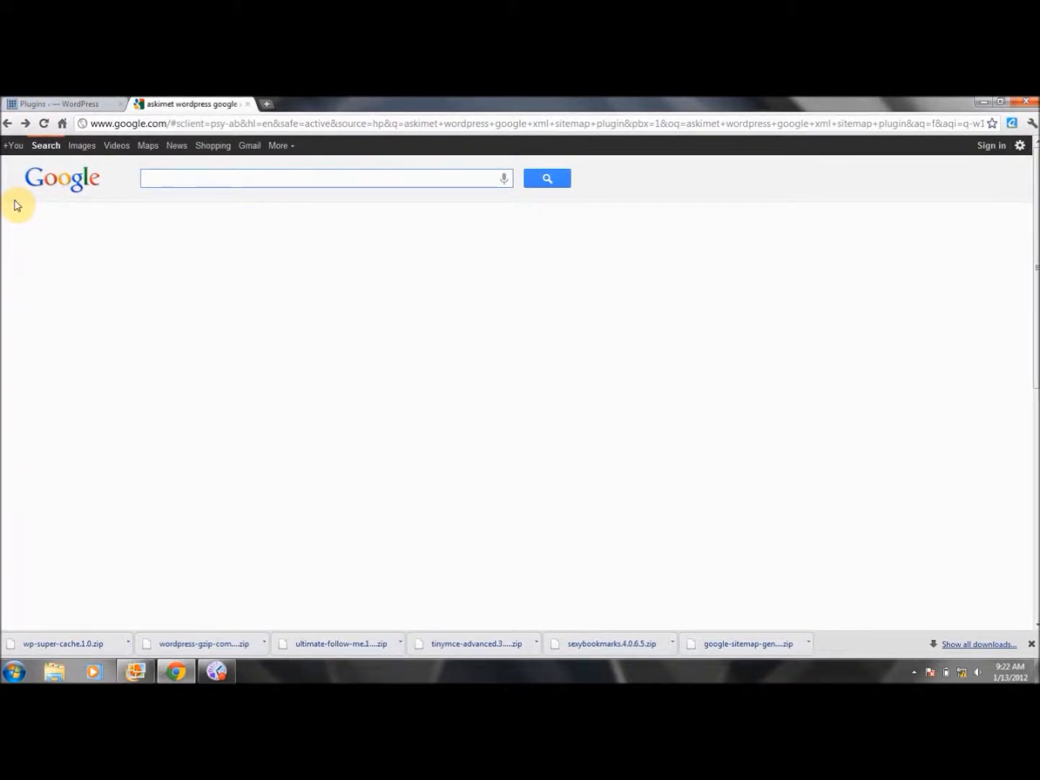
{"action": "left_click", "coordinate": [104, 104]}
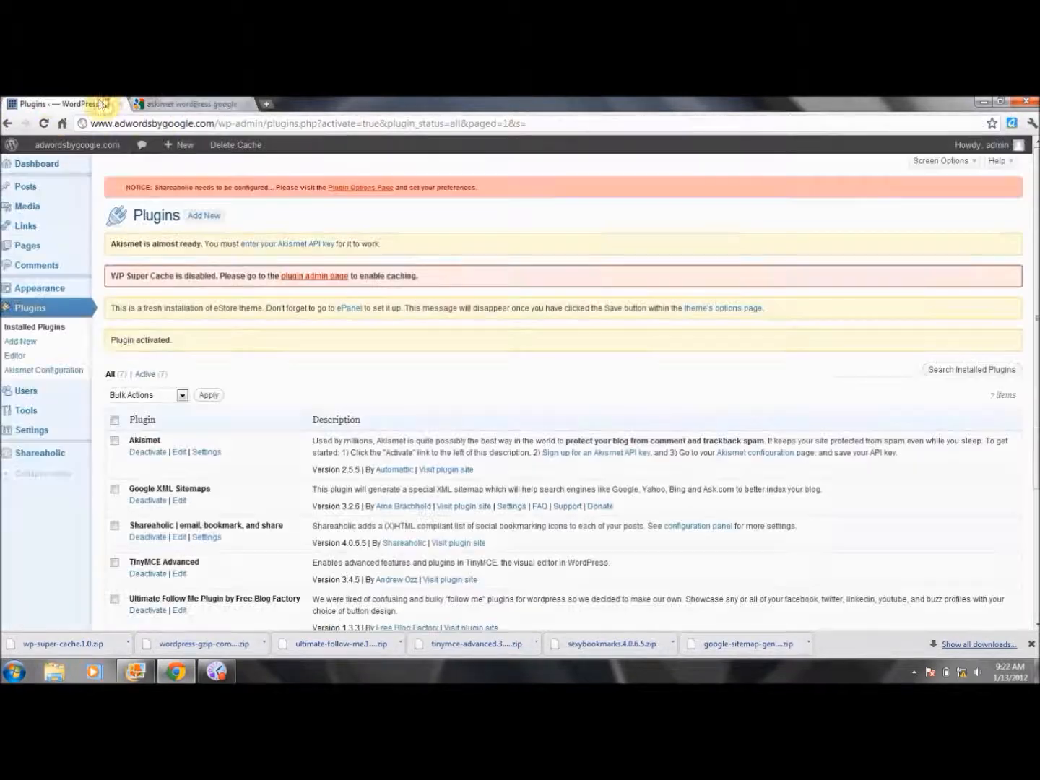
{"action": "left_click", "coordinate": [164, 105]}
Search Google for 'google sitemap generator plugin', correcting the misspelled query
{"action": "type", "text": "goole sitemap"}
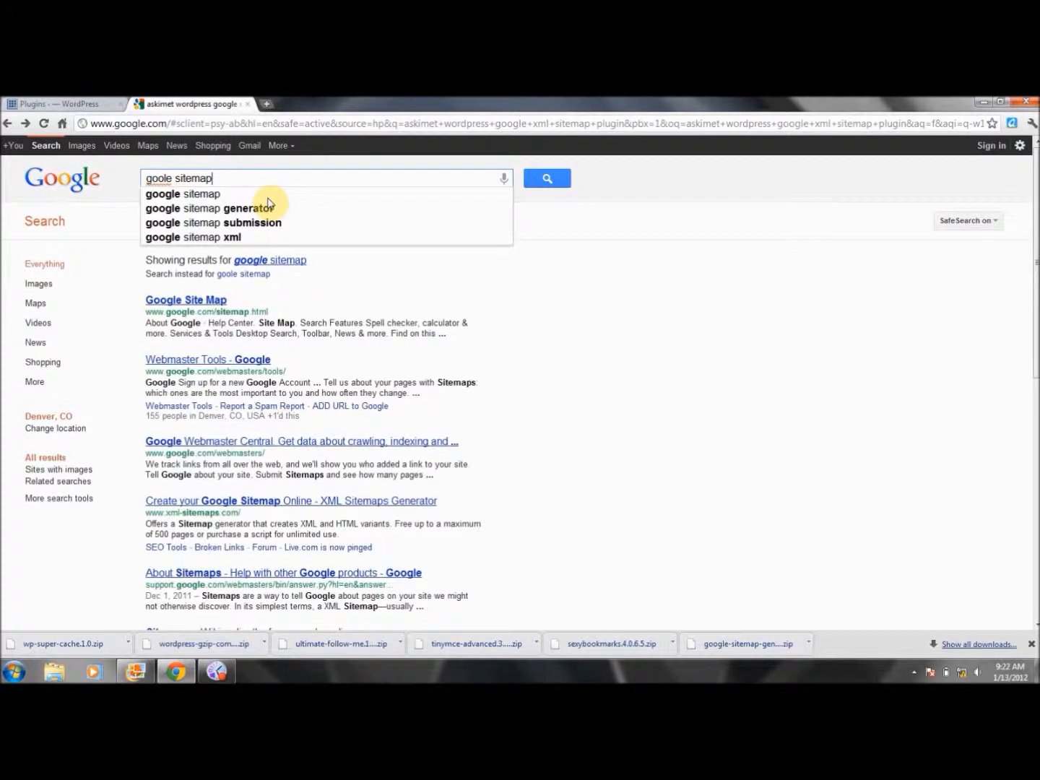
{"action": "key", "text": "BackSpace"}
{"action": "key", "text": "BackSpace"}
{"action": "key", "text": "BackSpace"}
{"action": "key", "text": "BackSpace"}
{"action": "key", "text": "BackSpace"}
{"action": "key", "text": "BackSpace"}
{"action": "key", "text": "BackSpace"}
{"action": "key", "text": "BackSpace"}
{"action": "key", "text": "BackSpace"}
{"action": "key", "text": "BackSpace"}
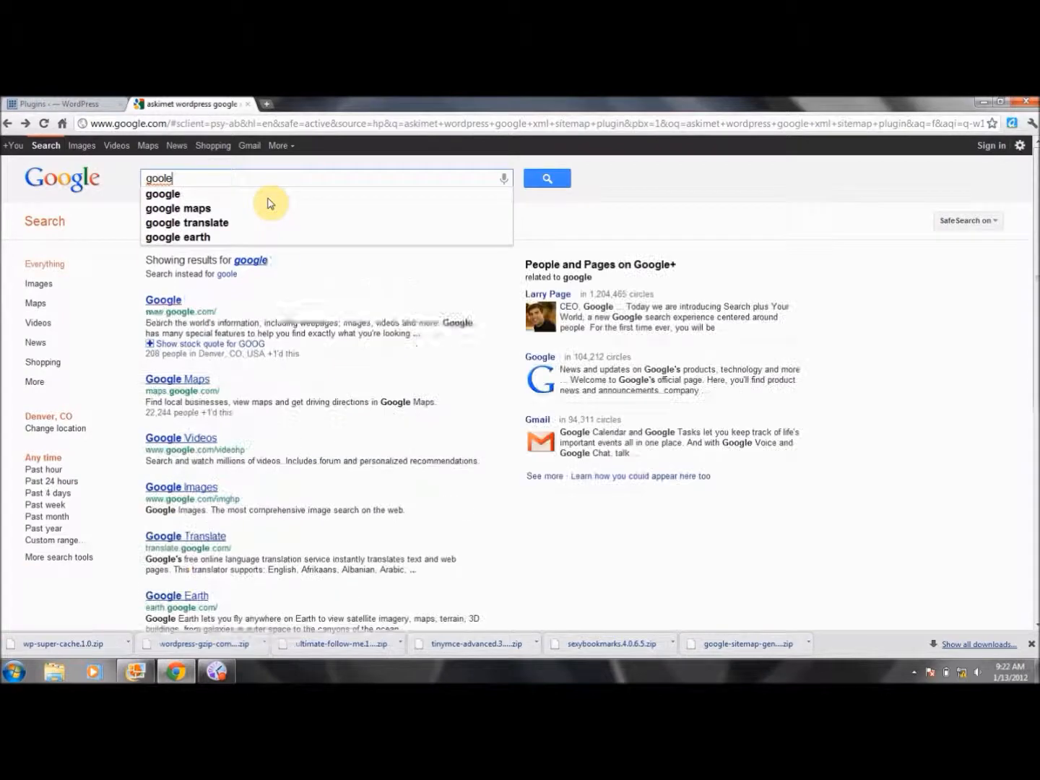
{"action": "type", "text": "gle sitemap gene"}
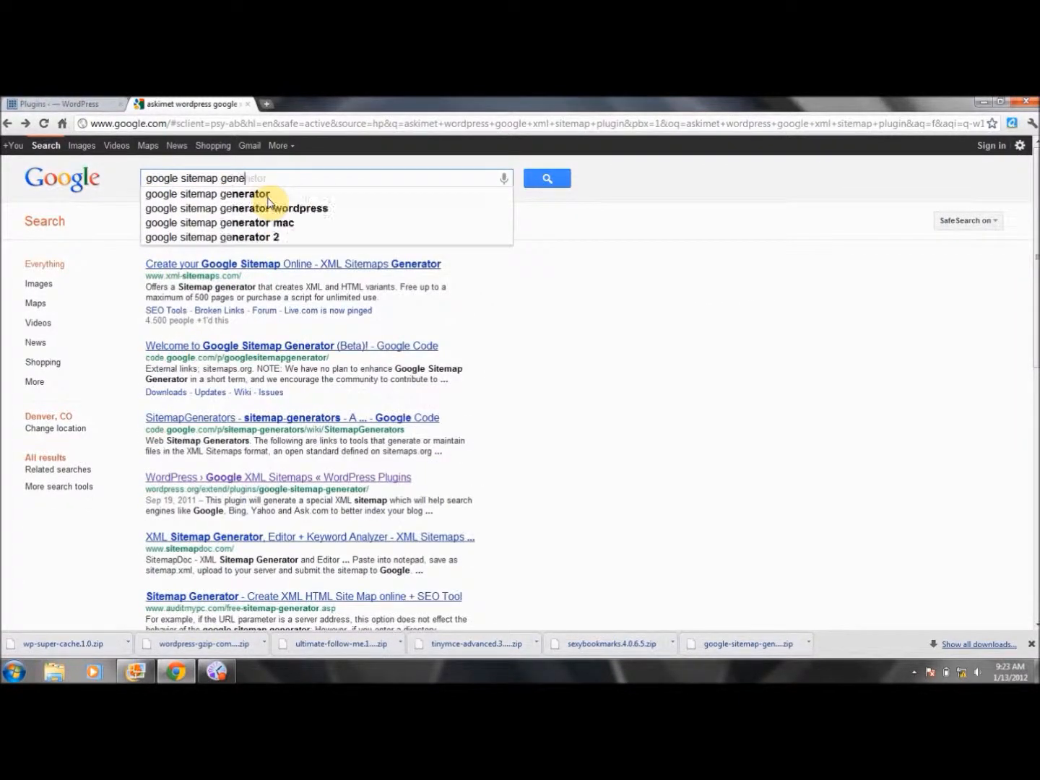
{"action": "type", "text": "rator plugin"}
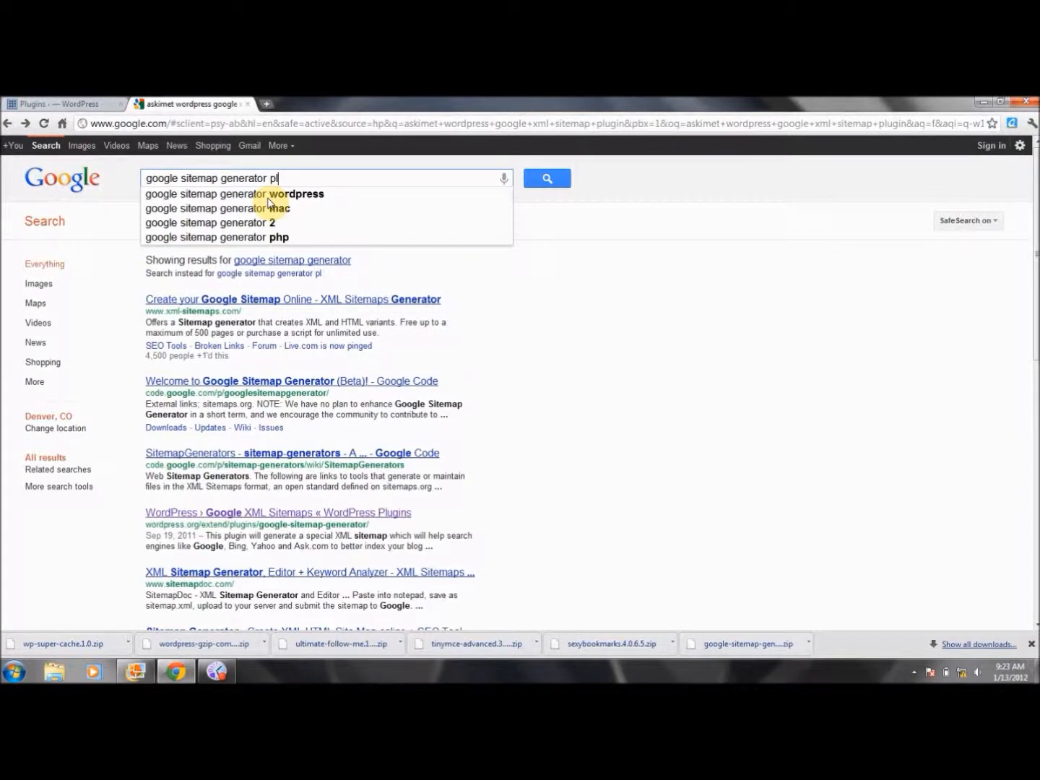
{"action": "key", "text": "Return"}
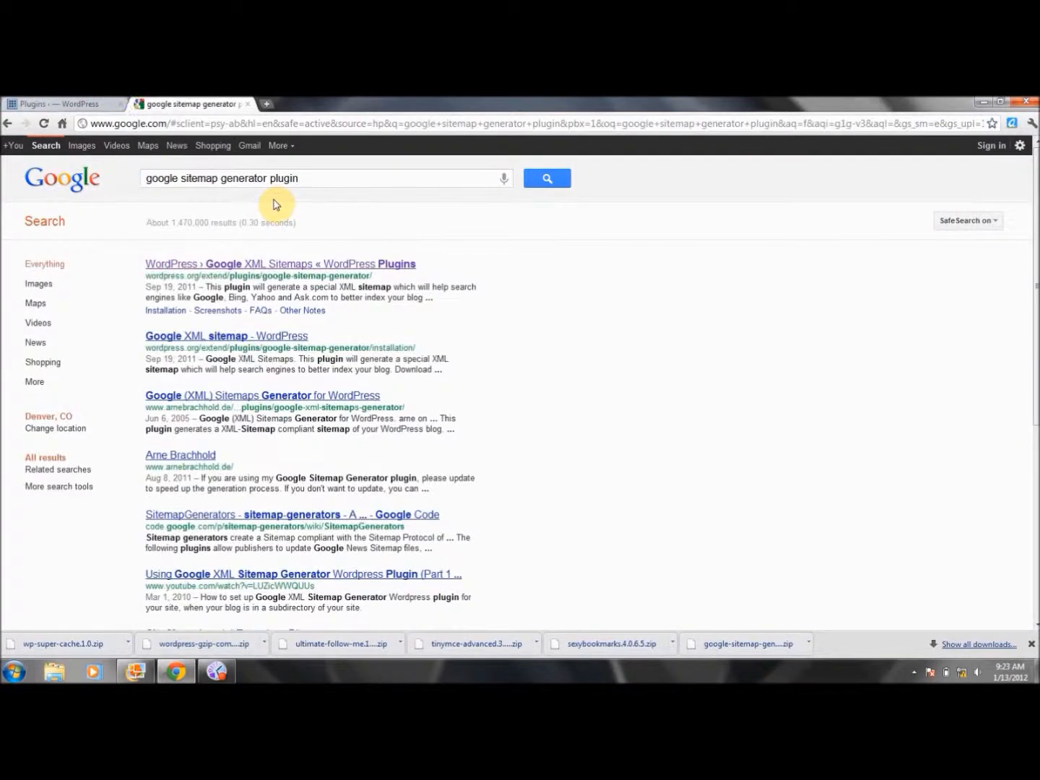
View the WordPress.org Google XML Sitemaps plugin page, then return to the results and its URL
{"action": "left_click", "coordinate": [300, 267]}
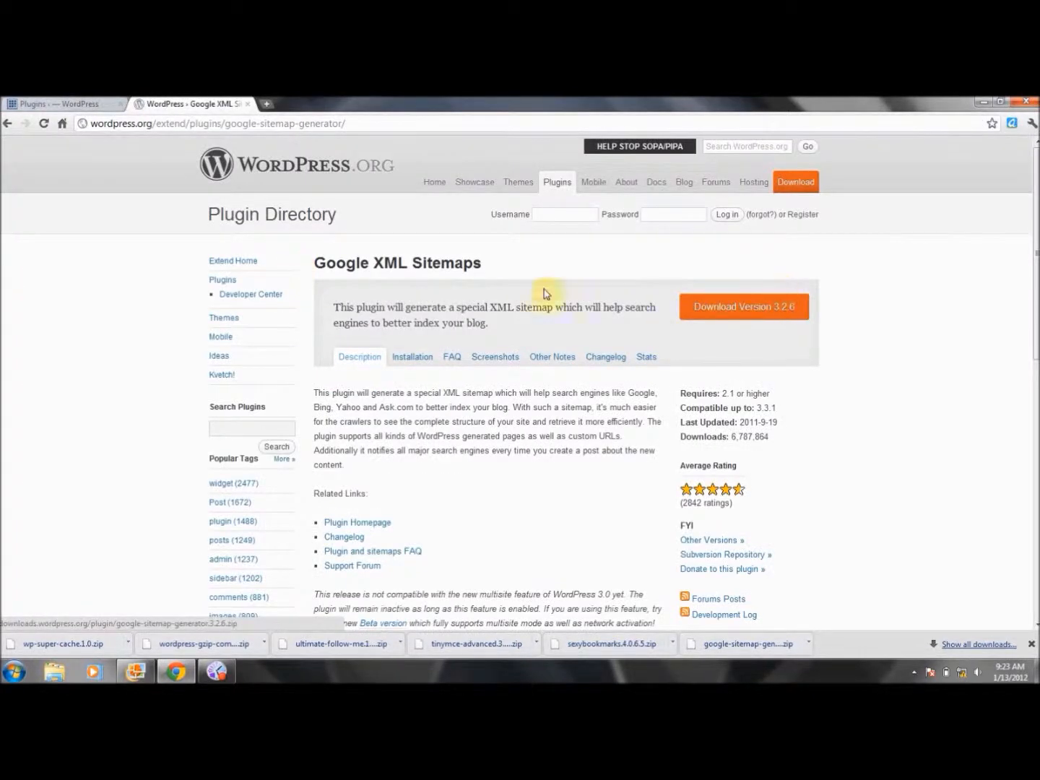
{"action": "left_click", "coordinate": [33, 103]}
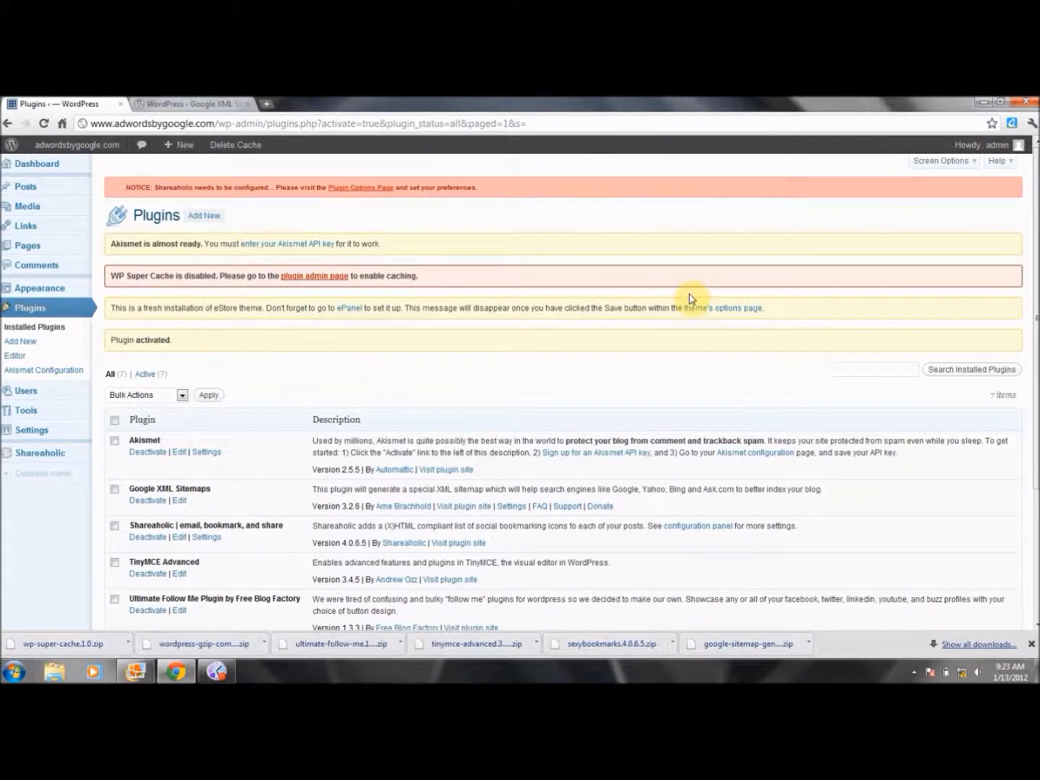
{"action": "left_click", "coordinate": [179, 103]}
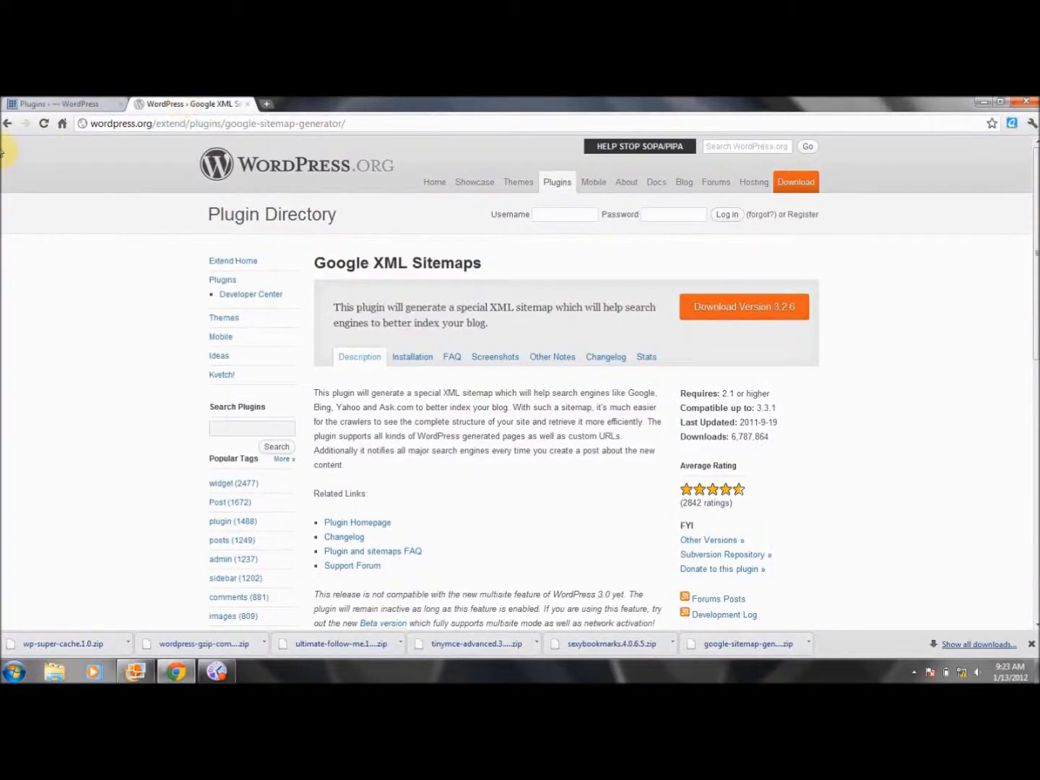
{"action": "left_click", "coordinate": [9, 127]}
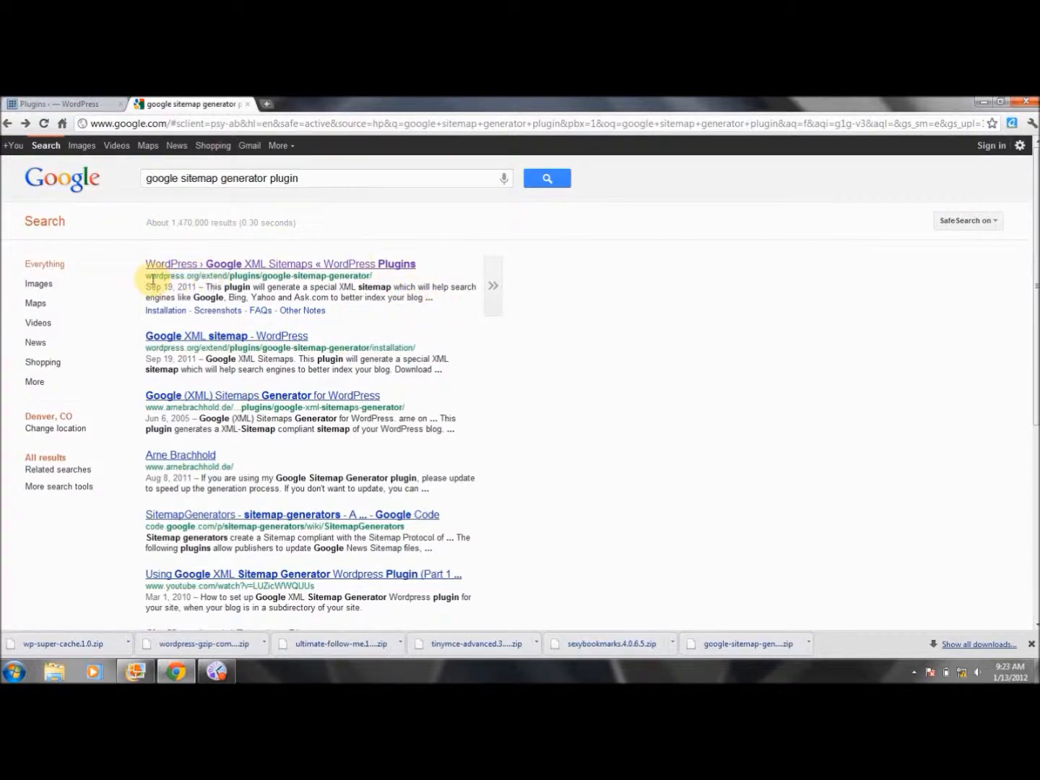
{"action": "left_click_drag", "start_coordinate": [204, 276], "coordinate": [388, 273]}
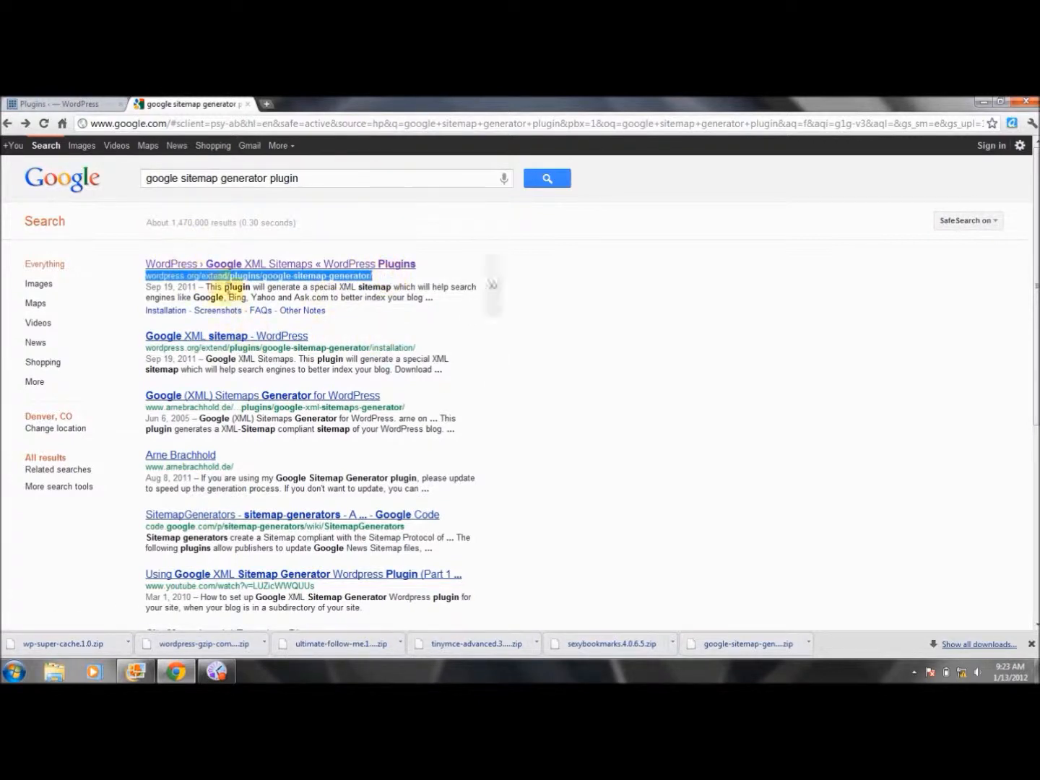
{"action": "left_click", "coordinate": [128, 272]}
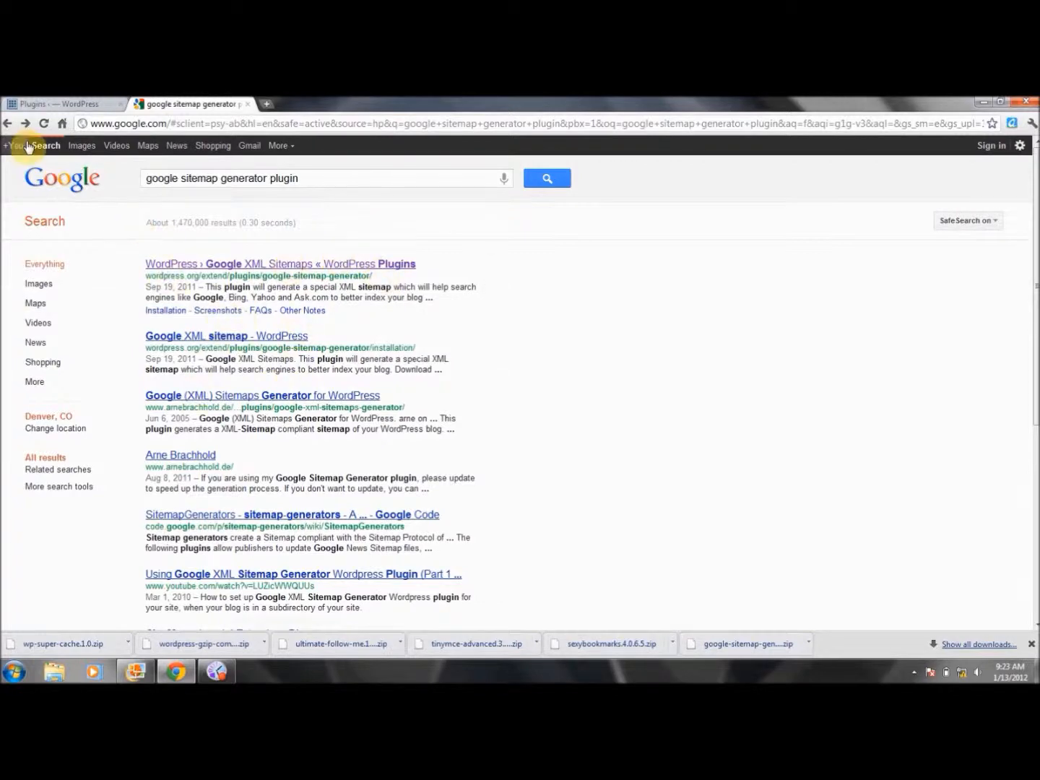
{"action": "left_click", "coordinate": [8, 124]}
Review the Plugins list and the site's General Settings page in WordPress admin
{"action": "left_click", "coordinate": [78, 106]}
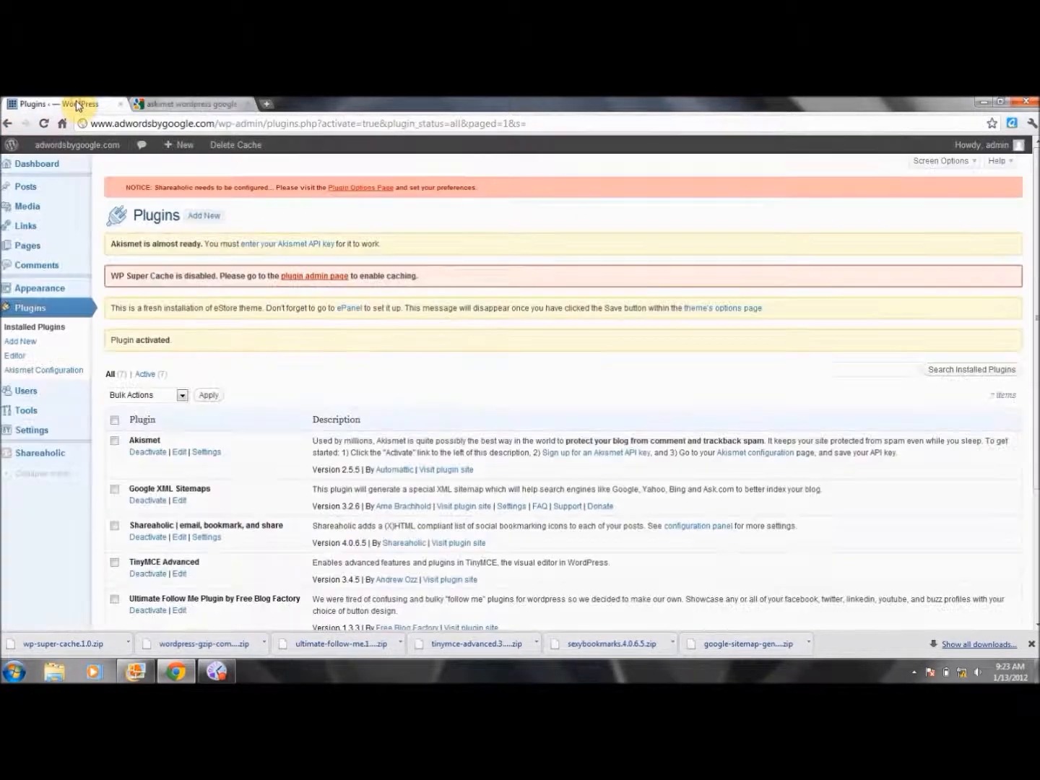
{"action": "scroll", "coordinate": [1035, 290], "scroll_direction": "down", "scroll_amount": 3}
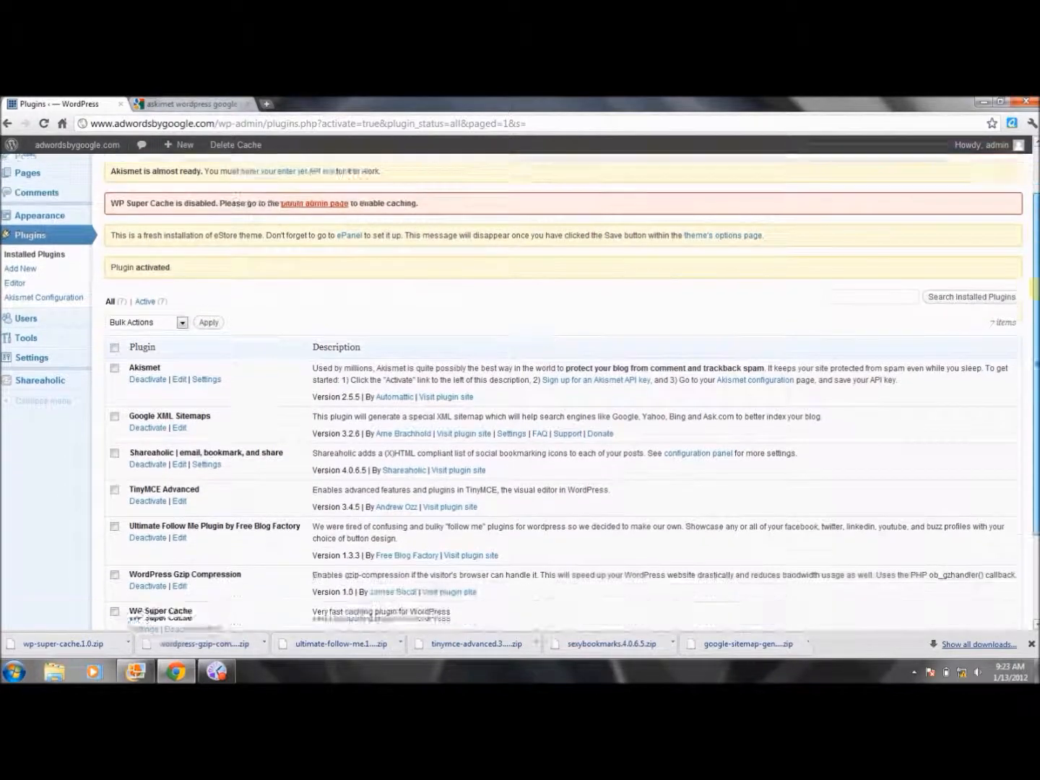
{"action": "mouse_move", "coordinate": [1037, 290]}
{"action": "left_mouse_down"}
{"action": "mouse_move", "coordinate": [1037, 350]}
{"action": "mouse_move", "coordinate": [1037, 318]}
{"action": "left_mouse_up"}
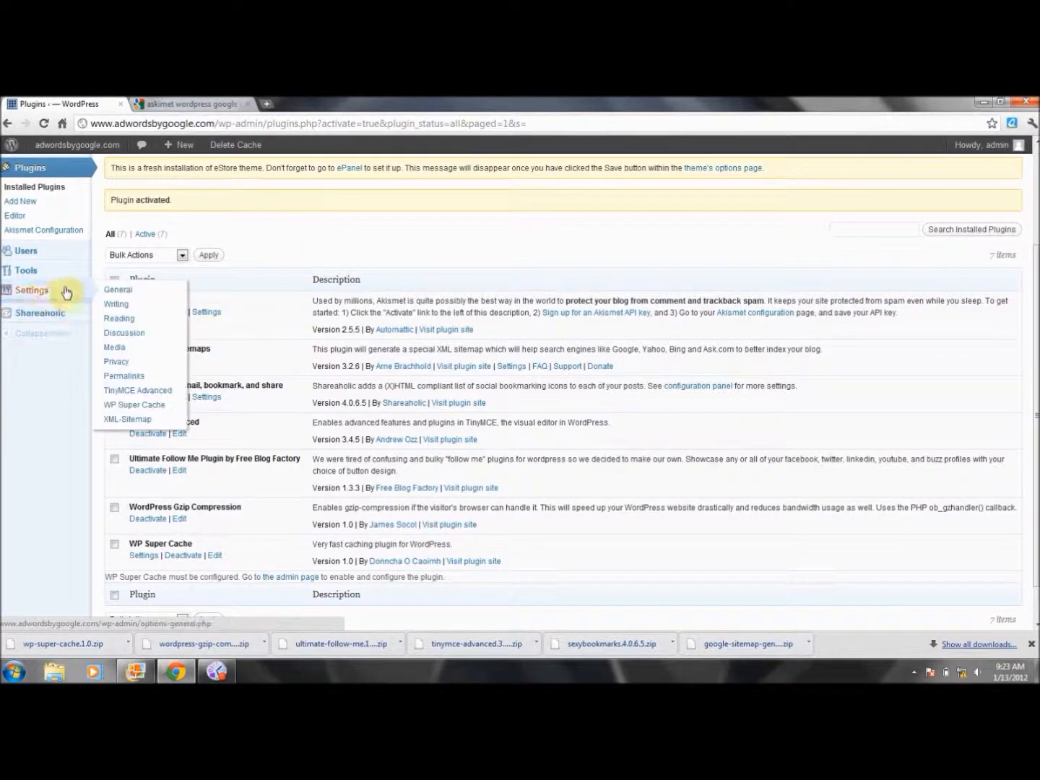
{"action": "left_click", "coordinate": [35, 291]}
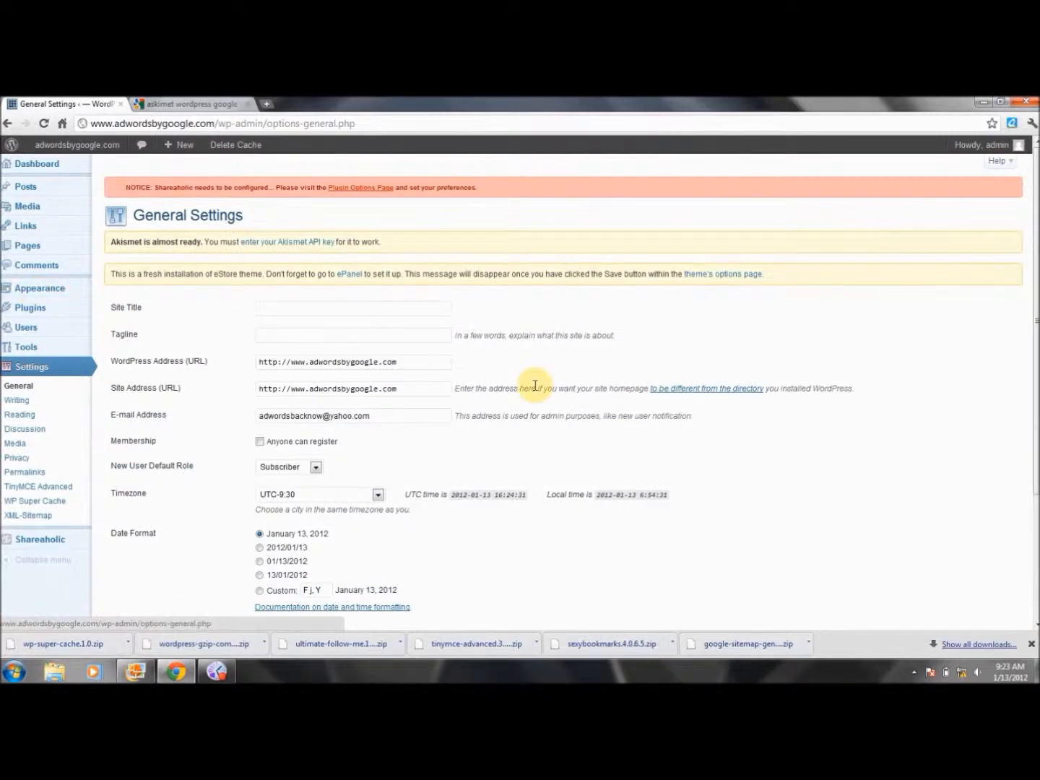
{"action": "scroll", "coordinate": [291, 275], "scroll_direction": "down", "scroll_amount": 4}
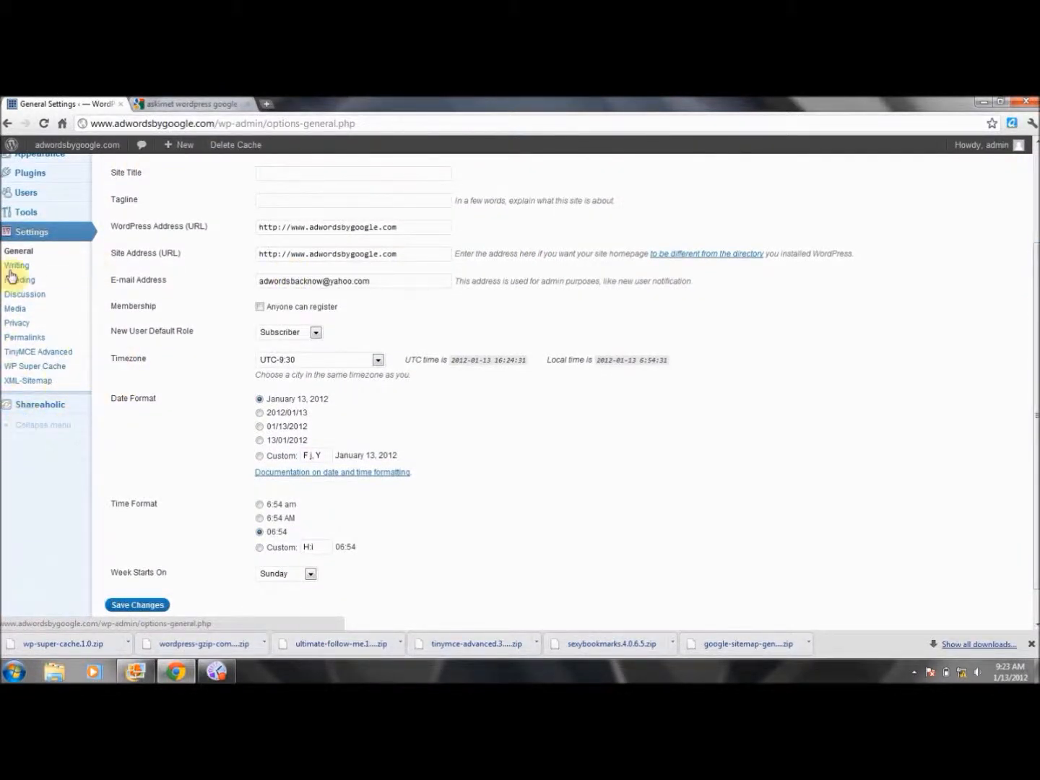
{"action": "left_click", "coordinate": [9, 124]}
{"action": "left_click", "coordinate": [9, 124]}
{"action": "left_click", "coordinate": [27, 126]}
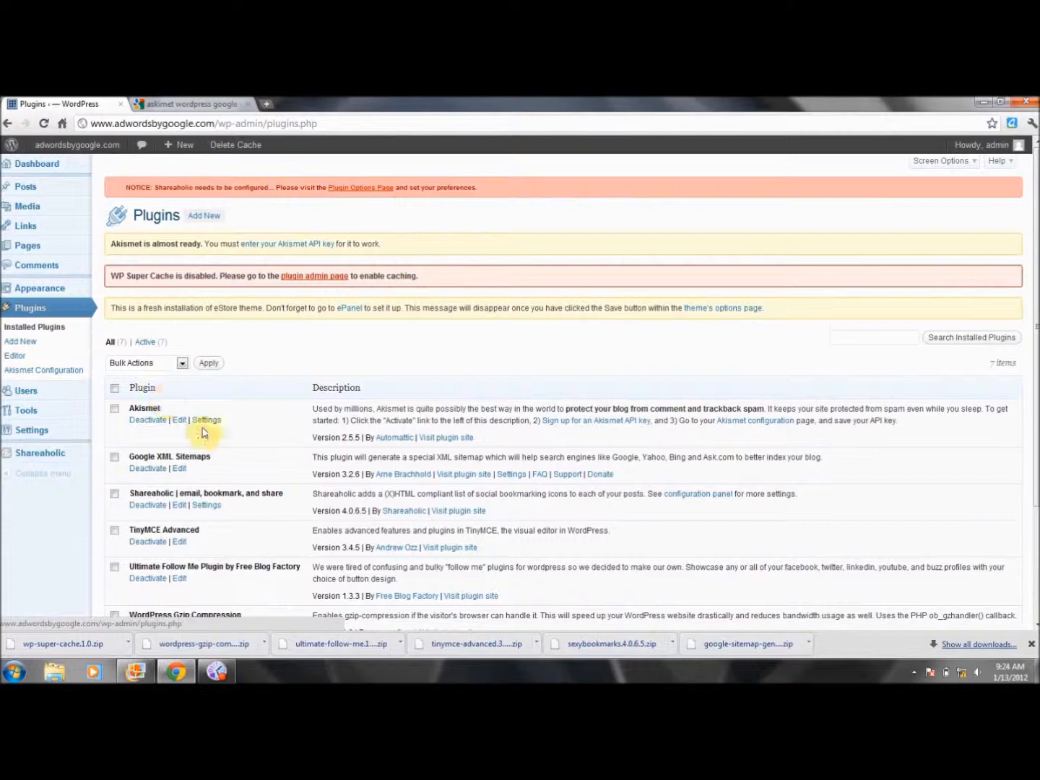
Inspect the Akismet plugin file in the editor, then return to the Plugins list
{"action": "left_click", "coordinate": [180, 426]}
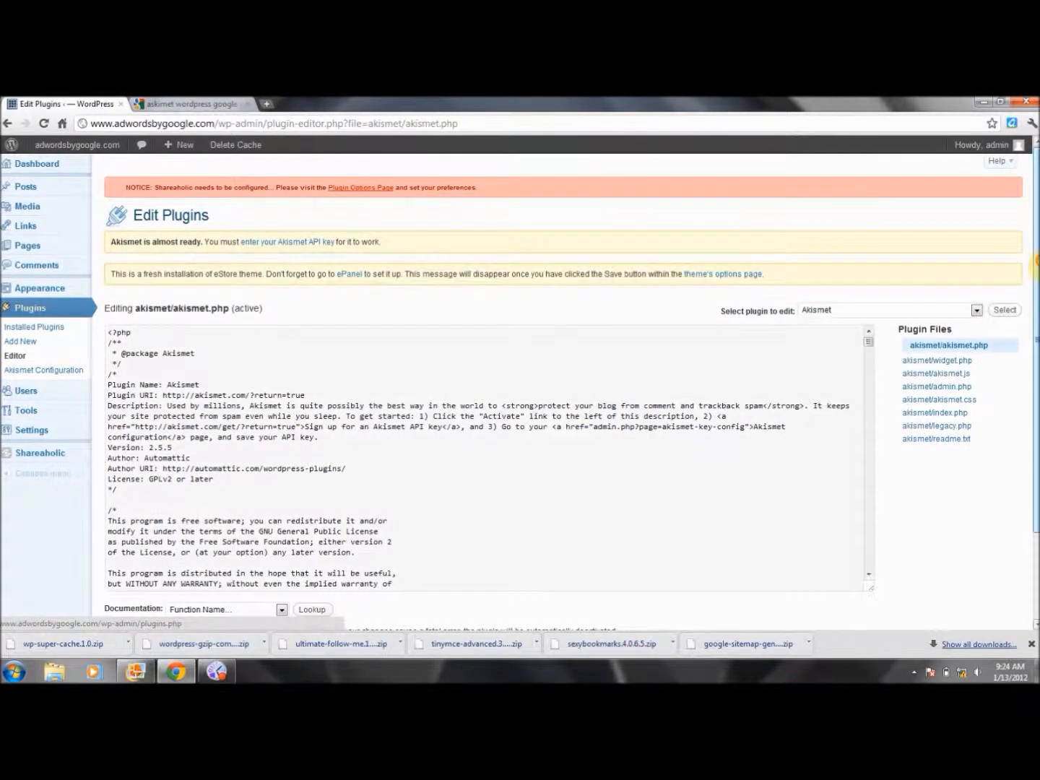
{"action": "scroll", "coordinate": [1034, 268], "scroll_direction": "down", "scroll_amount": 3}
{"action": "scroll", "coordinate": [1035, 267], "scroll_direction": "up", "scroll_amount": 3}
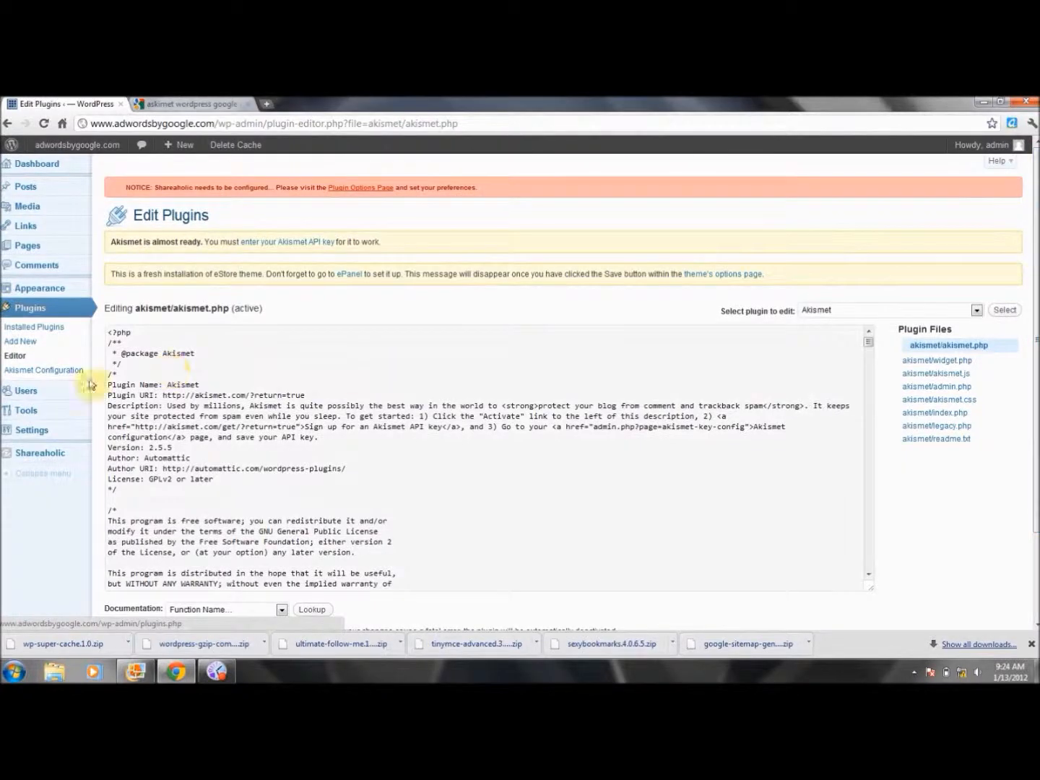
{"action": "left_click", "coordinate": [8, 124]}
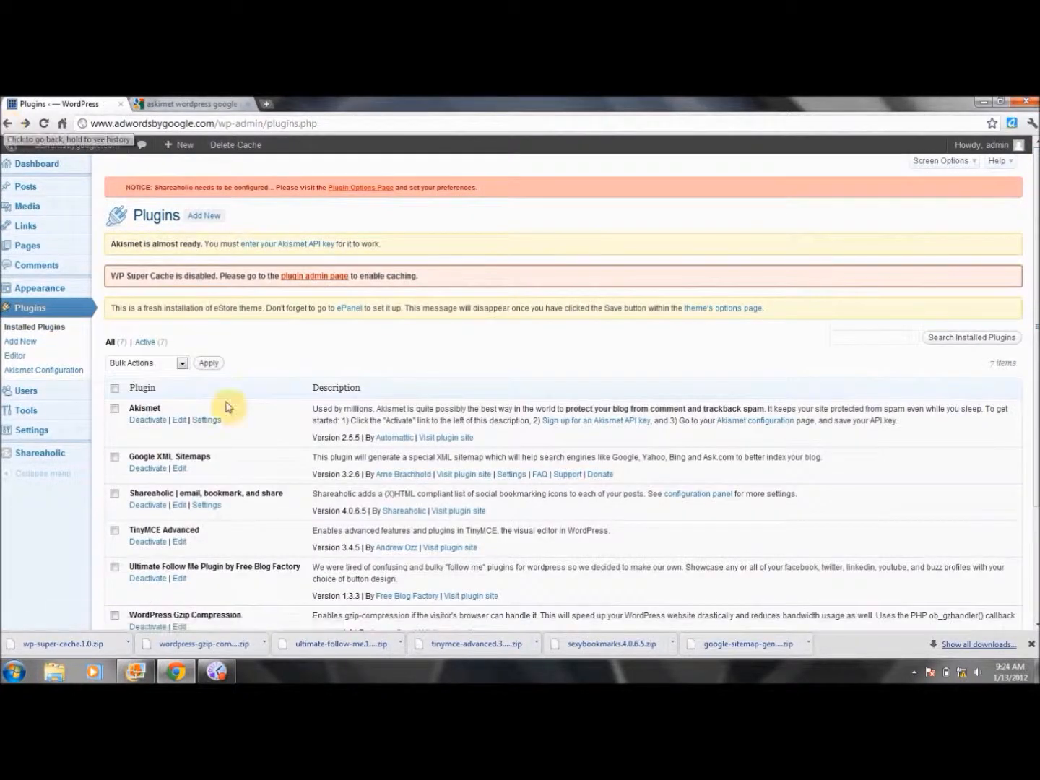
Open Akismet's Settings from the Plugins page and scroll through its API key configuration
{"action": "left_click", "coordinate": [205, 423]}
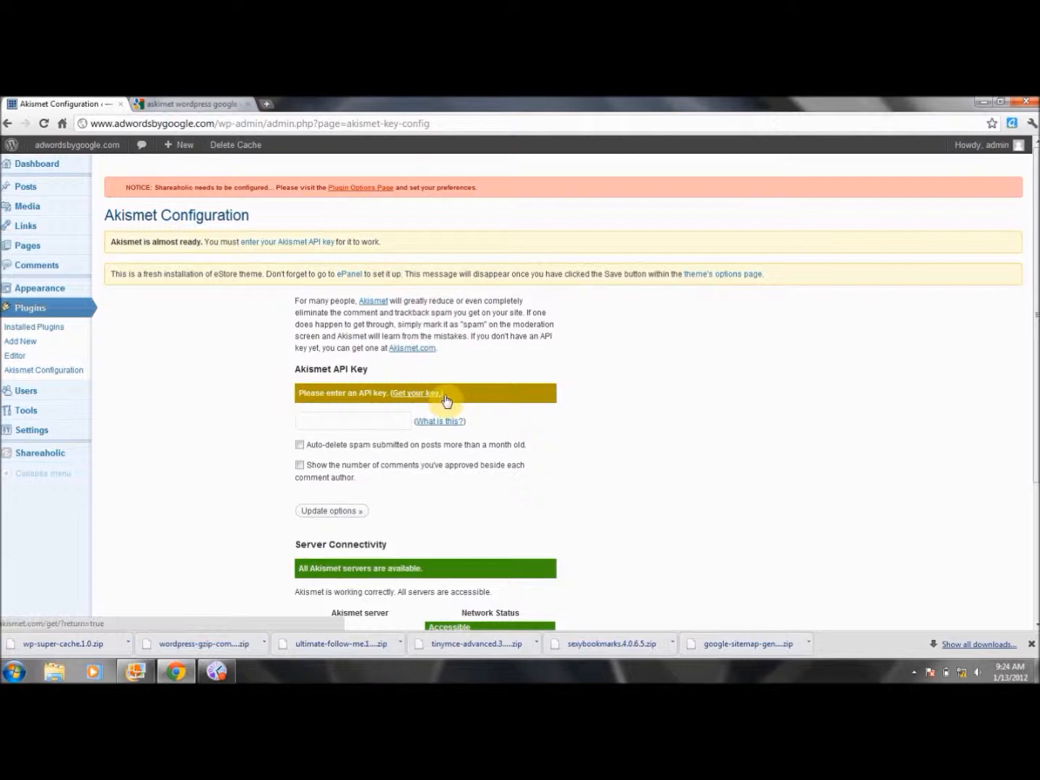
{"action": "scroll", "coordinate": [1035, 394], "scroll_direction": "down", "scroll_amount": 1}
{"action": "scroll", "coordinate": [1035, 394], "scroll_direction": "down", "scroll_amount": 1}
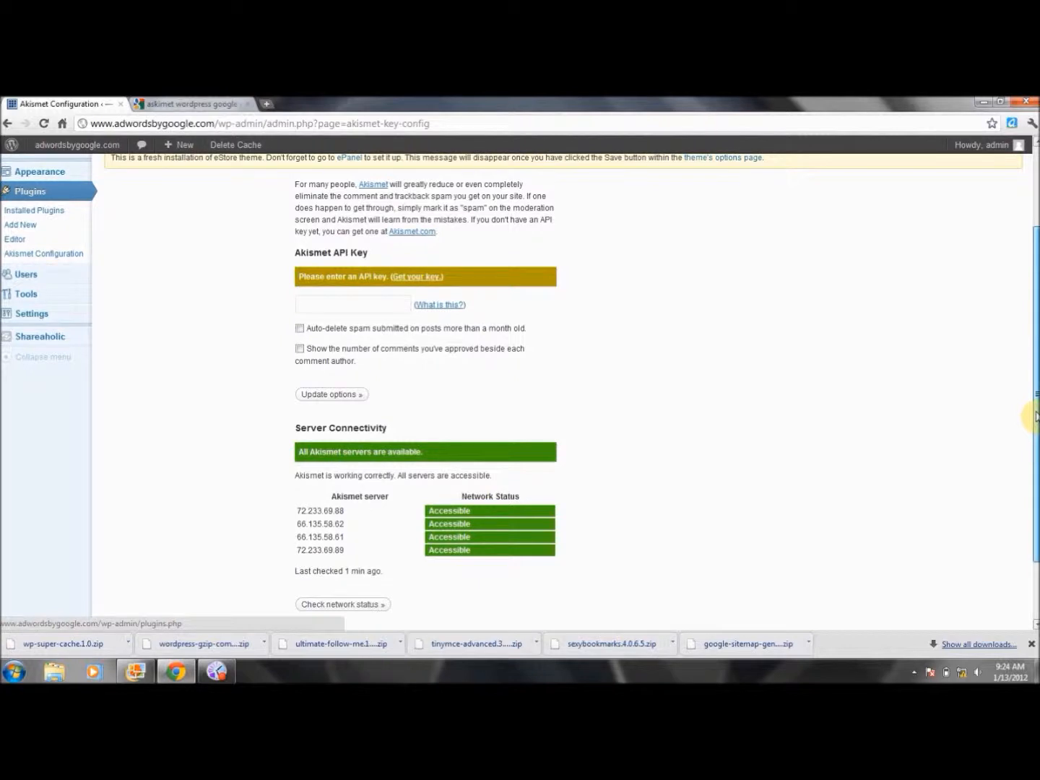
{"action": "scroll", "coordinate": [1035, 416], "scroll_direction": "up", "scroll_amount": 2}
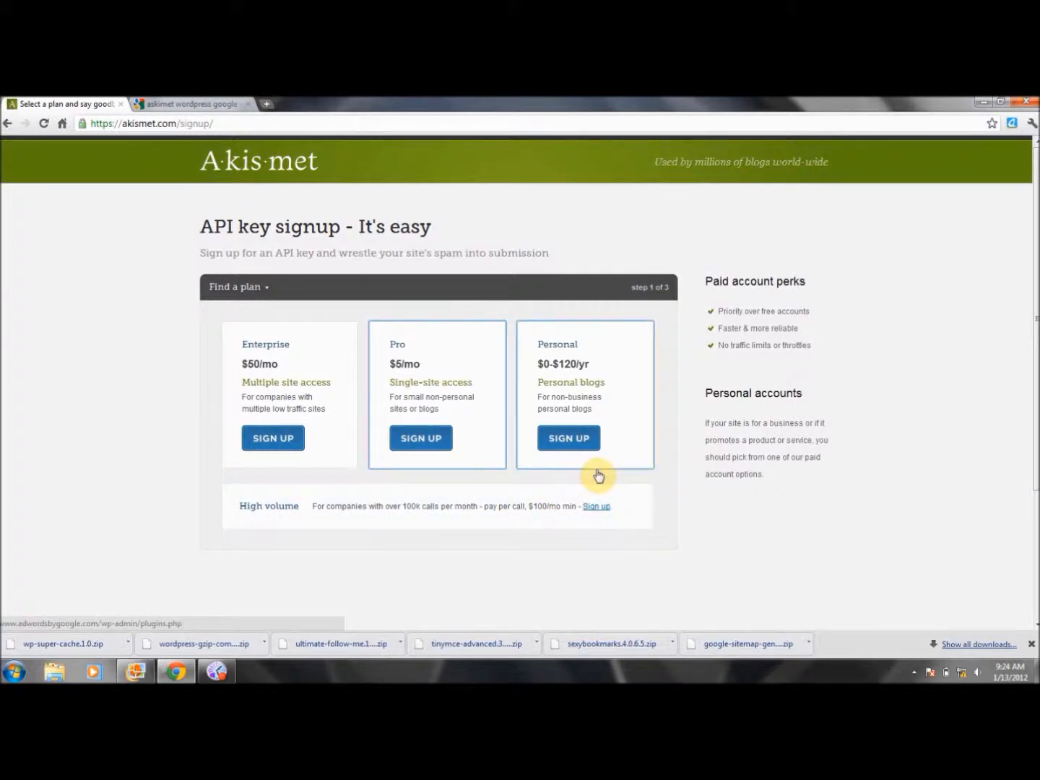
Choose the Personal plan with a $0 yearly contribution and enter the first and last name
{"action": "left_click", "coordinate": [564, 442]}
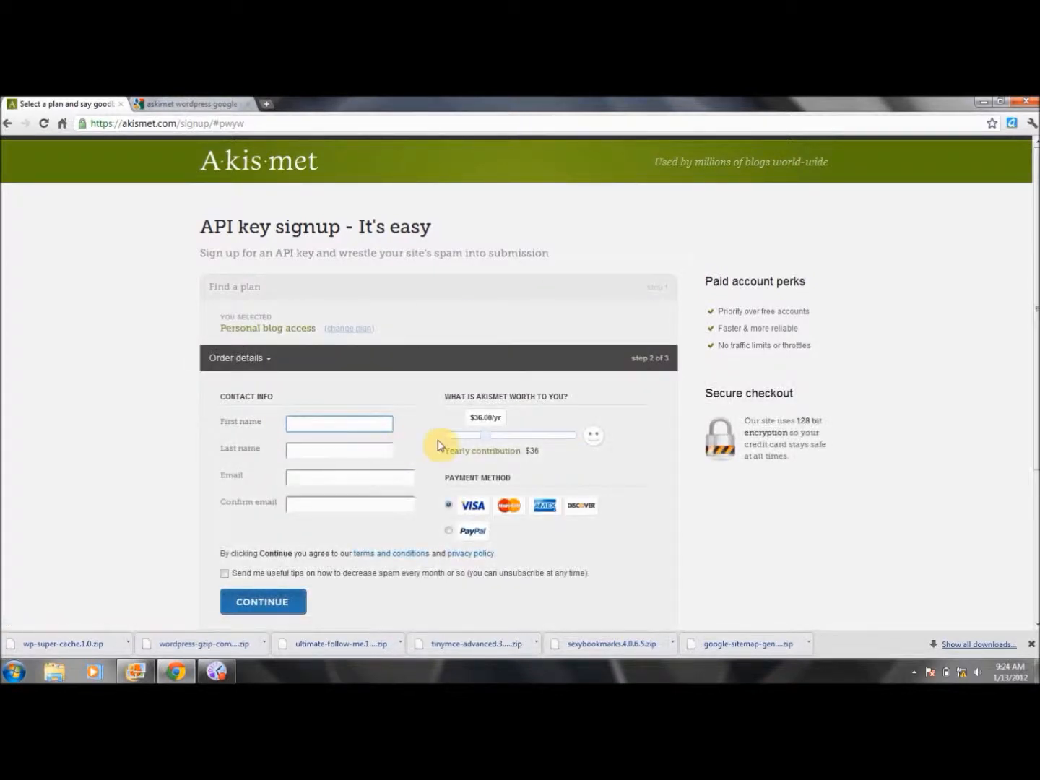
{"action": "left_click_drag", "start_coordinate": [486, 435], "coordinate": [441, 441]}
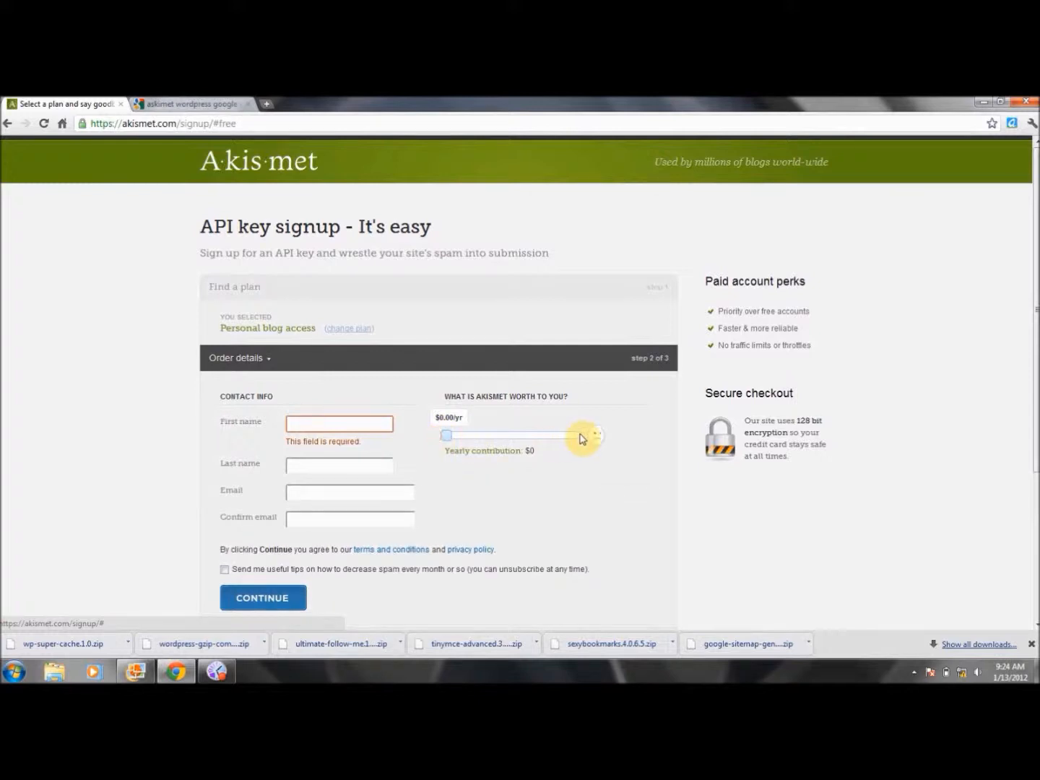
{"action": "left_click", "coordinate": [381, 425]}
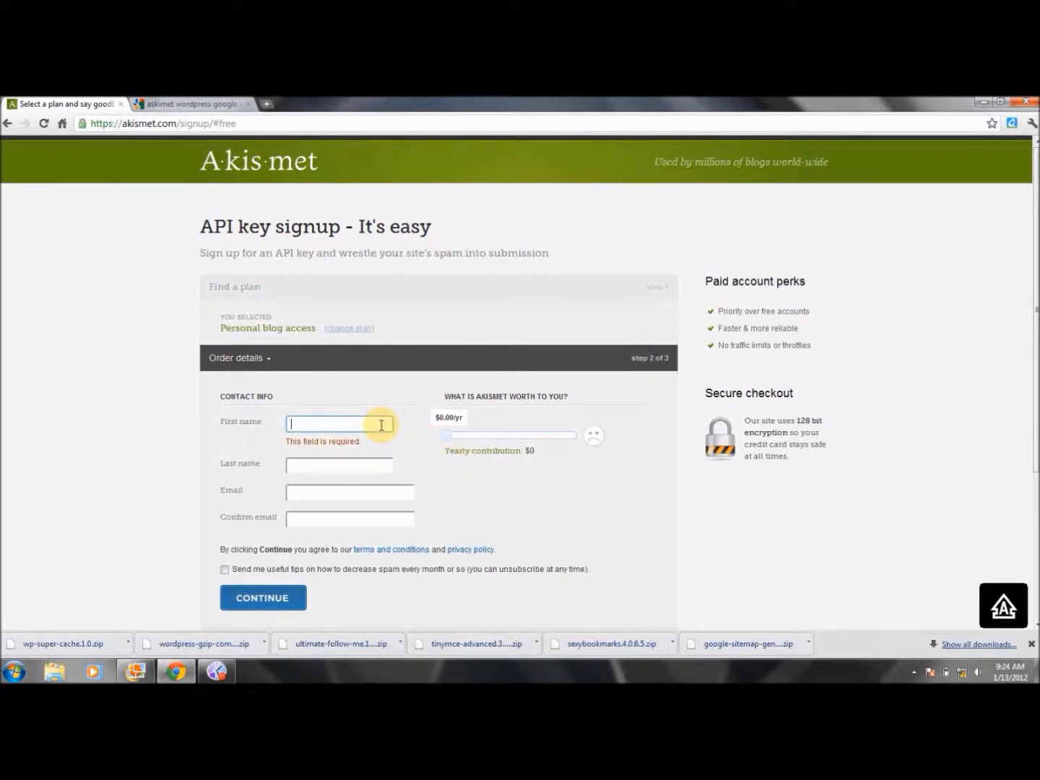
{"action": "key", "text": "Tab"}
Enter and confirm the e-mail address, then submit the Akismet signup
{"action": "key", "text": "Tab"}
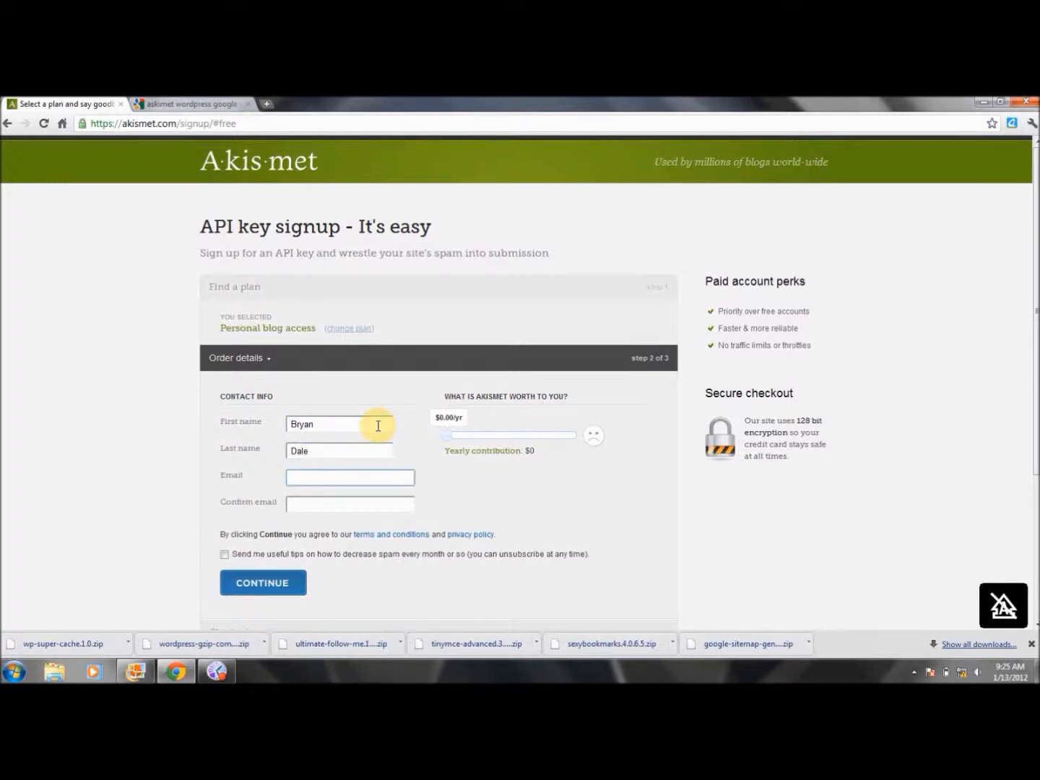
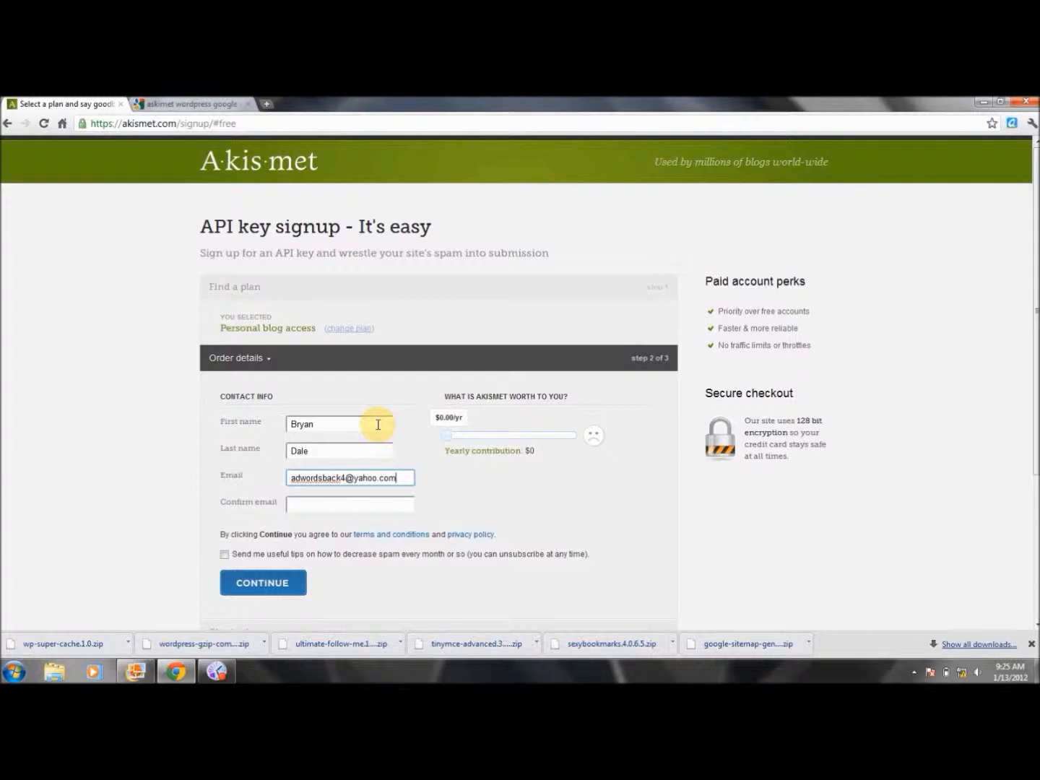
{"action": "key", "text": "Tab"}
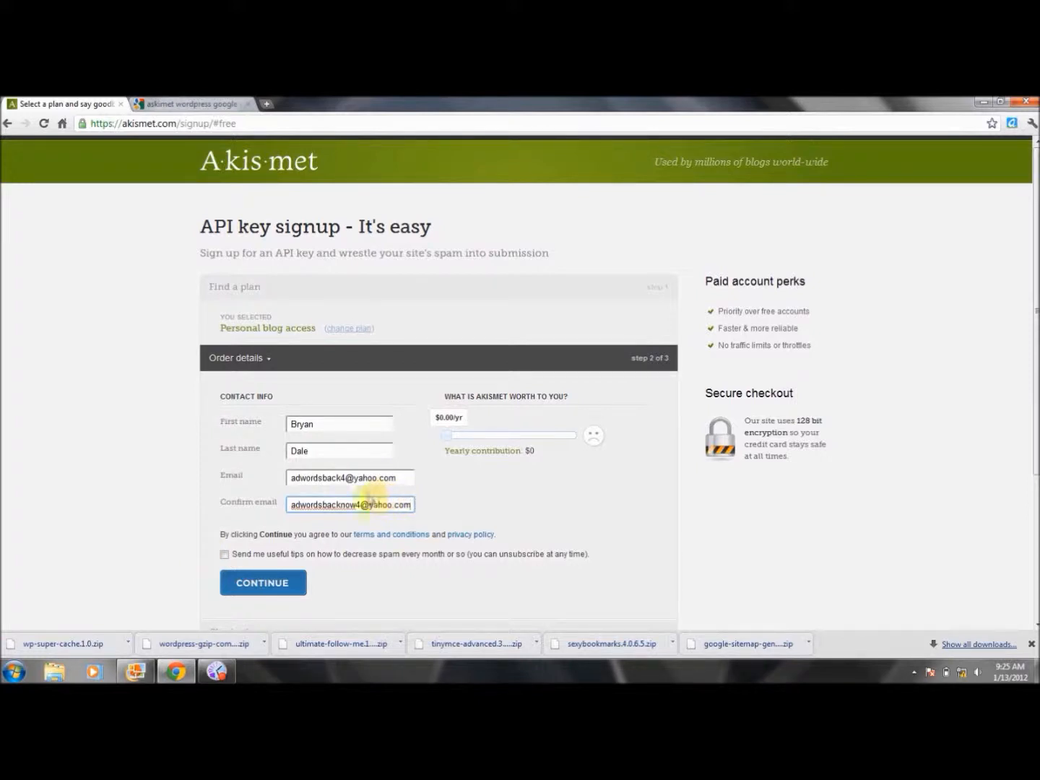
{"action": "left_click", "coordinate": [341, 479]}
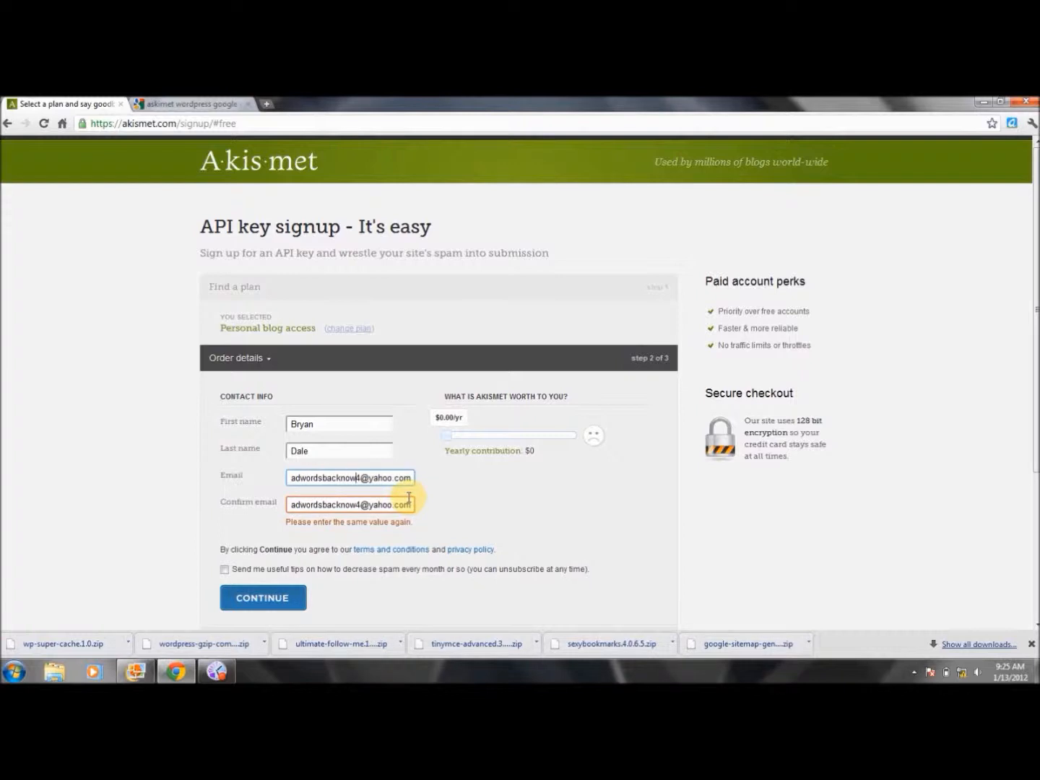
{"action": "left_click", "coordinate": [281, 597]}
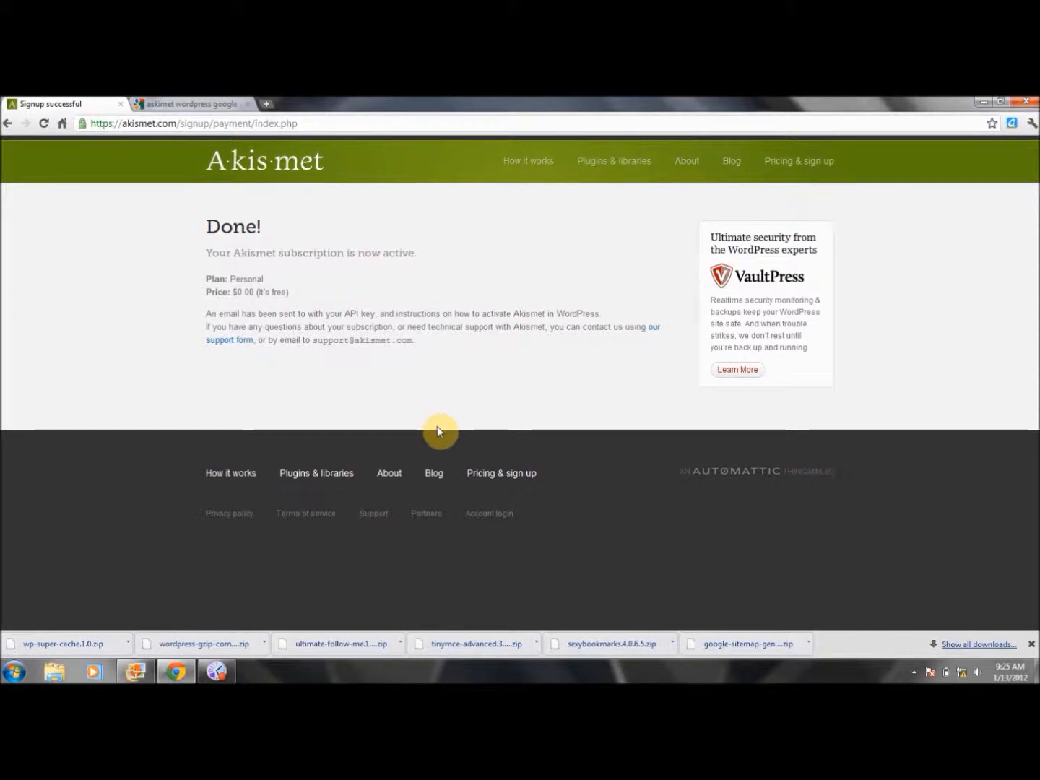
{"action": "left_click", "coordinate": [217, 105]}
Go to yahoo.com and open Yahoo Mail
{"action": "left_click", "coordinate": [224, 122]}
{"action": "key", "text": "BackSpace"}
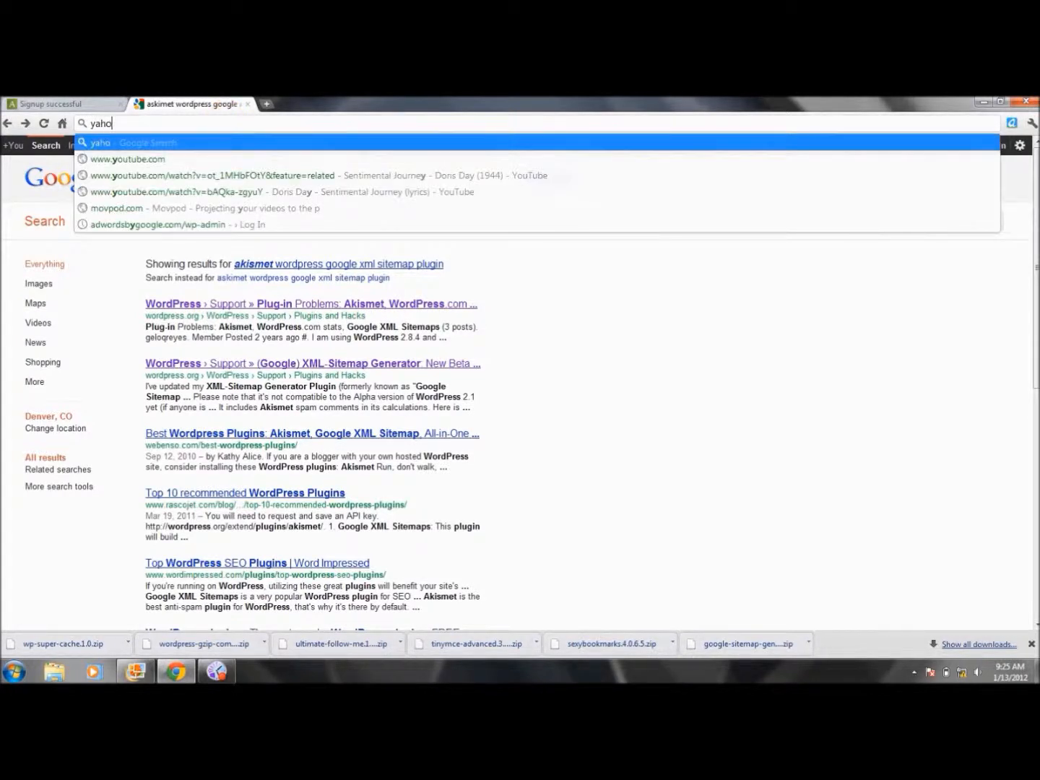
{"action": "type", "text": "com"}
{"action": "key", "text": "Return"}
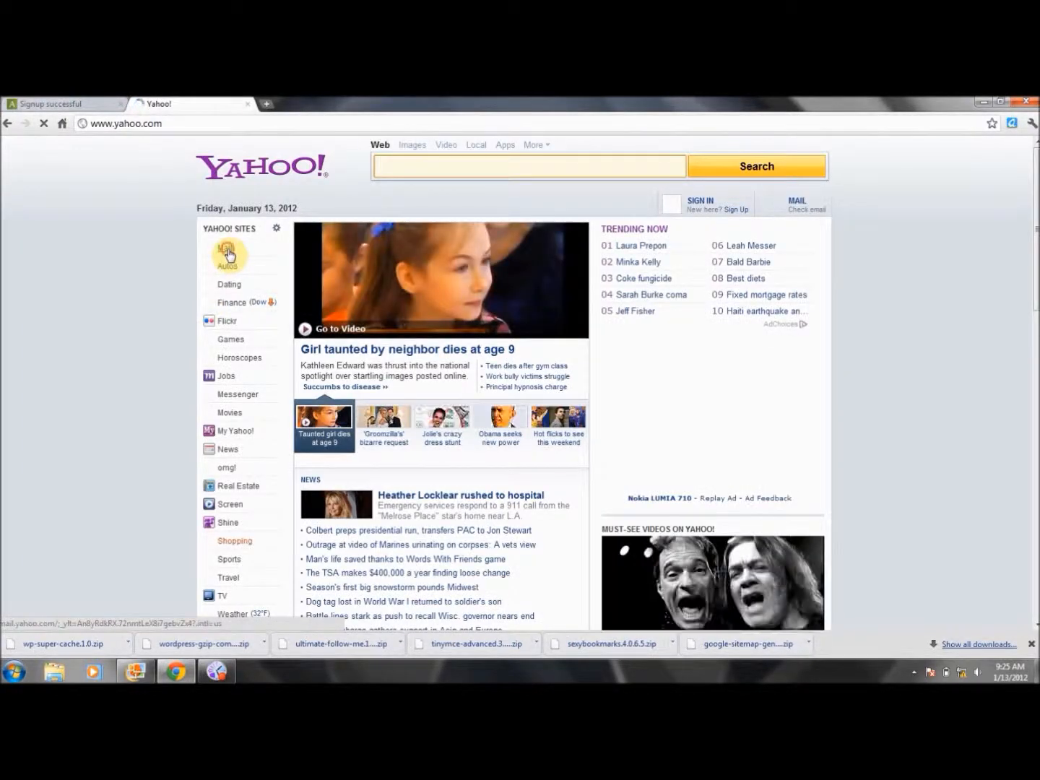
{"action": "left_click", "coordinate": [227, 251]}
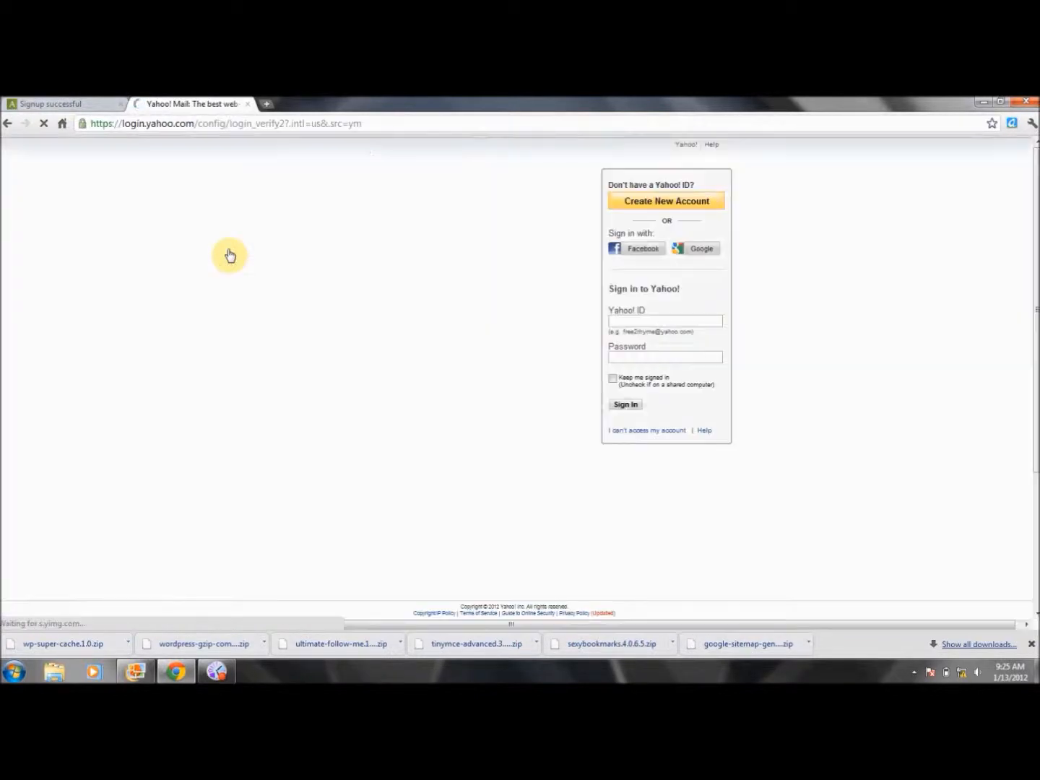
Sign in with the account's Yahoo ID, password and the verification code
{"action": "left_click", "coordinate": [654, 320]}
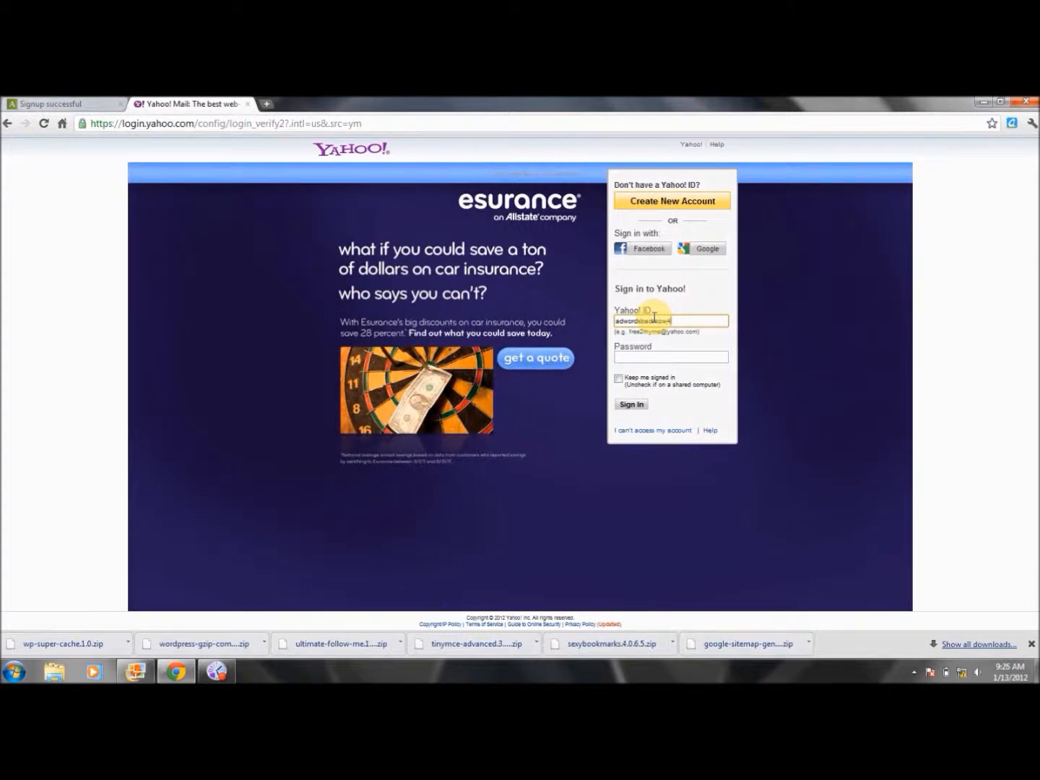
{"action": "key", "text": "Tab"}
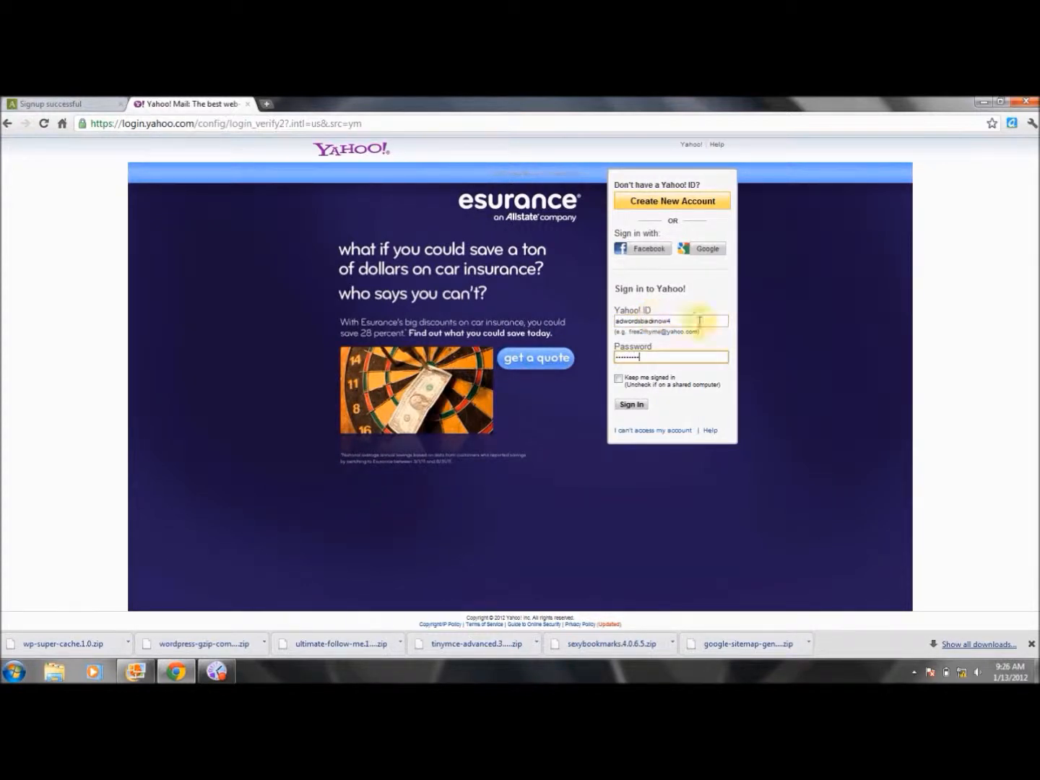
{"action": "left_click", "coordinate": [631, 405]}
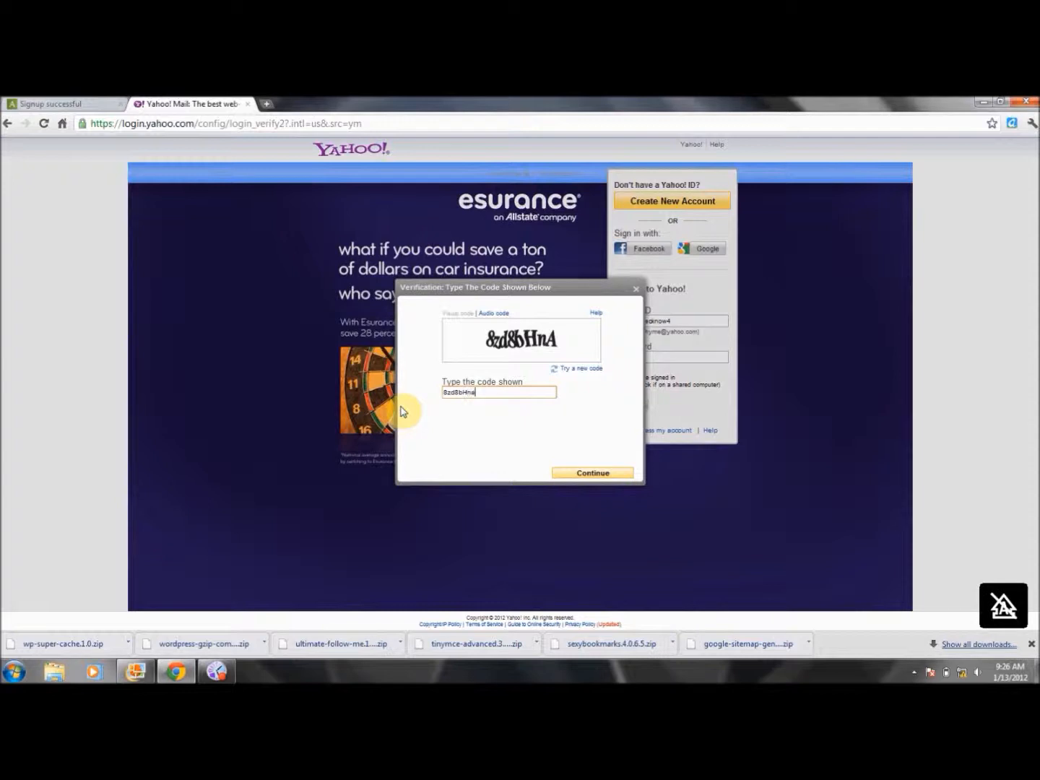
{"action": "left_click", "coordinate": [599, 477]}
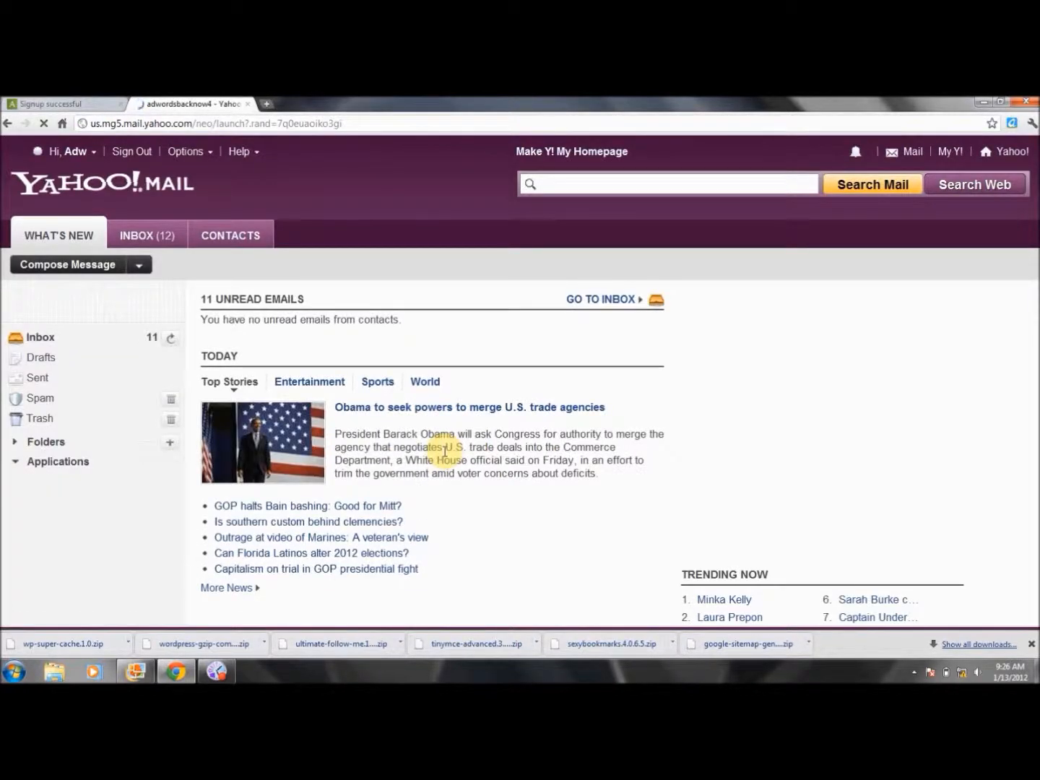
Open the 'Your Akismet API key' email in the inbox and copy the API key
{"action": "left_click", "coordinate": [53, 340]}
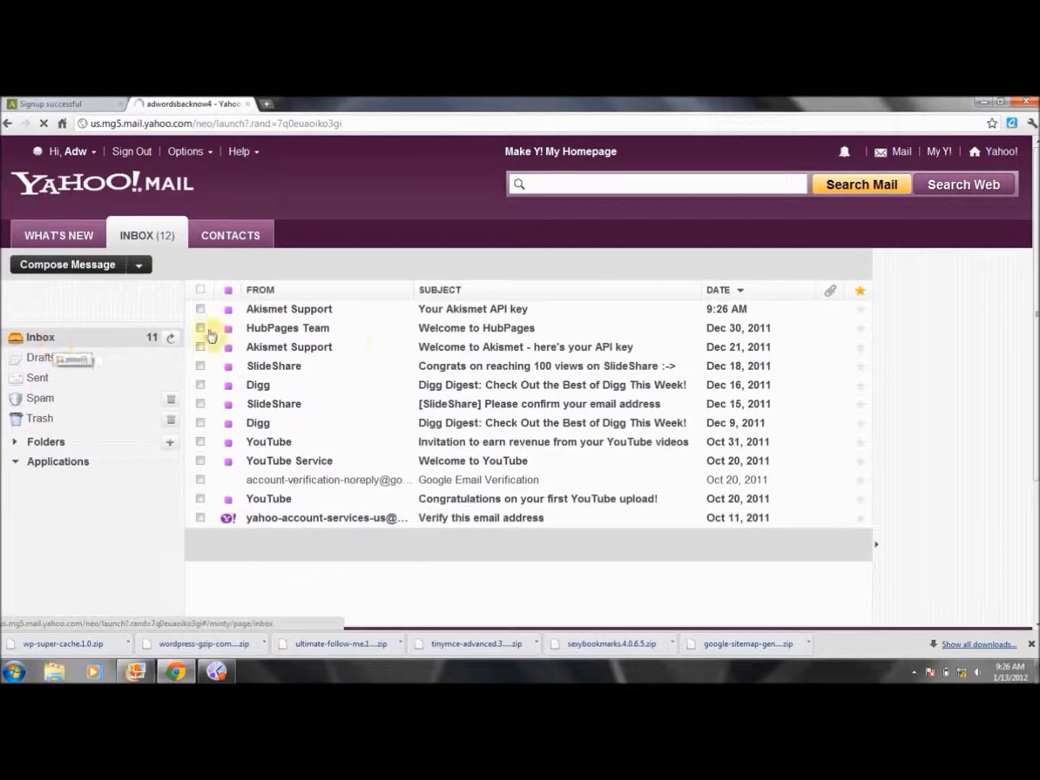
{"action": "left_click", "coordinate": [437, 310]}
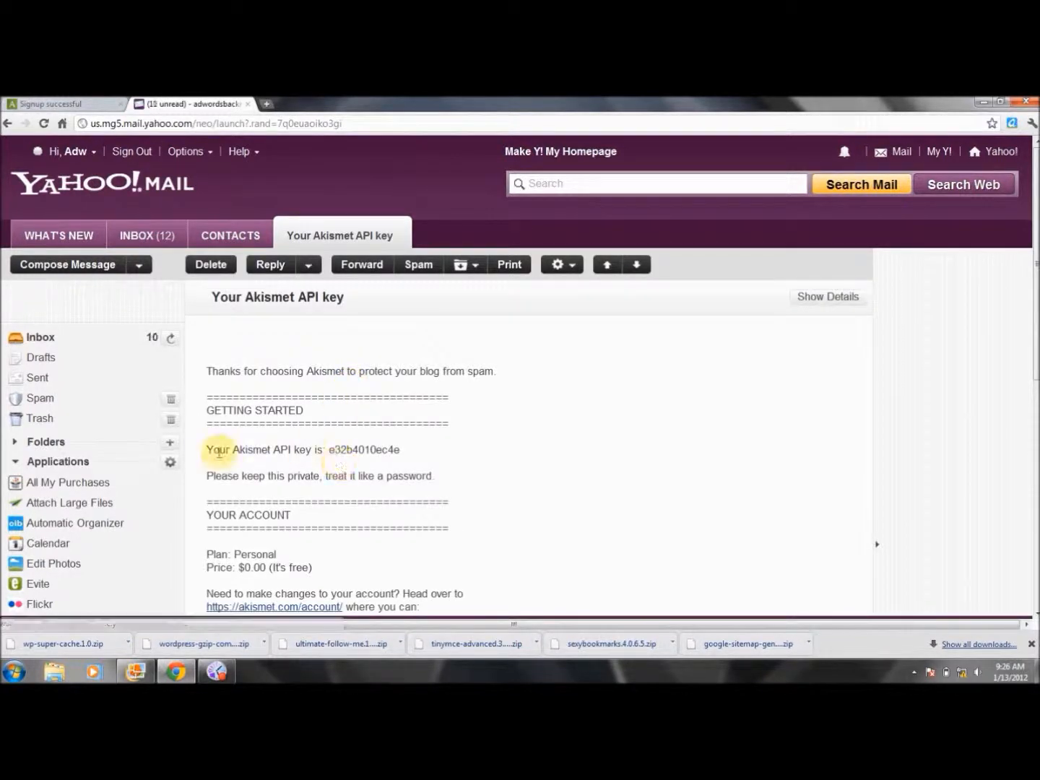
{"action": "left_click_drag", "start_coordinate": [330, 449], "coordinate": [404, 449]}
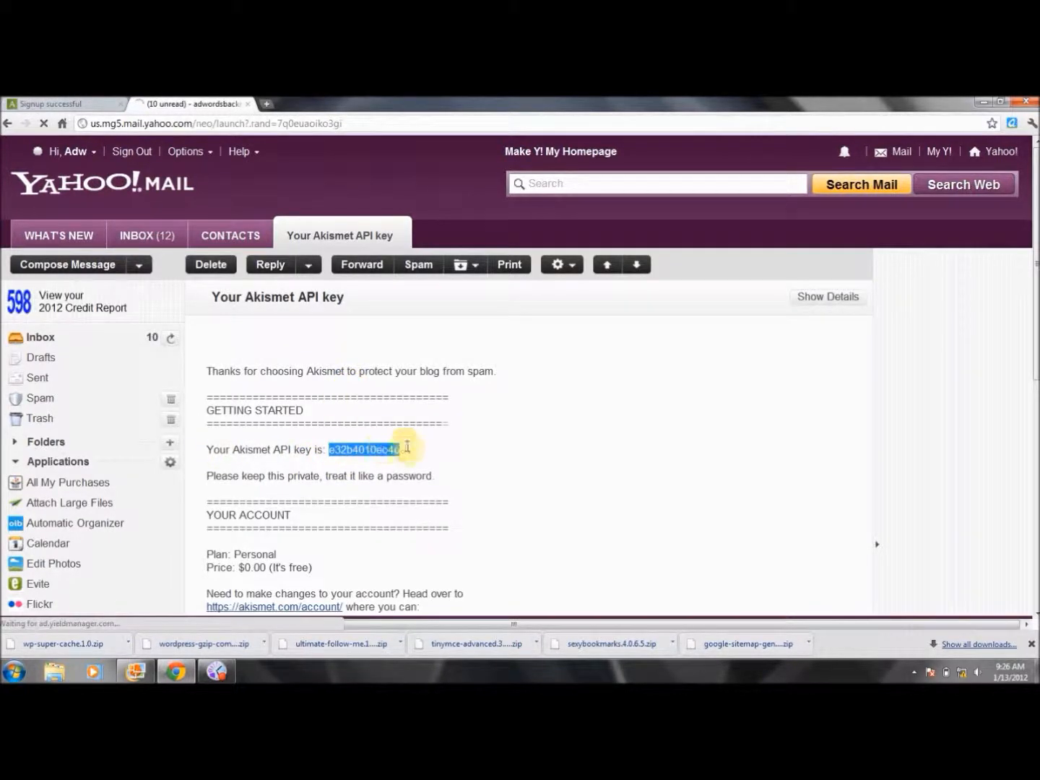
{"action": "right_click", "coordinate": [388, 451]}
{"action": "left_click", "coordinate": [409, 461]}
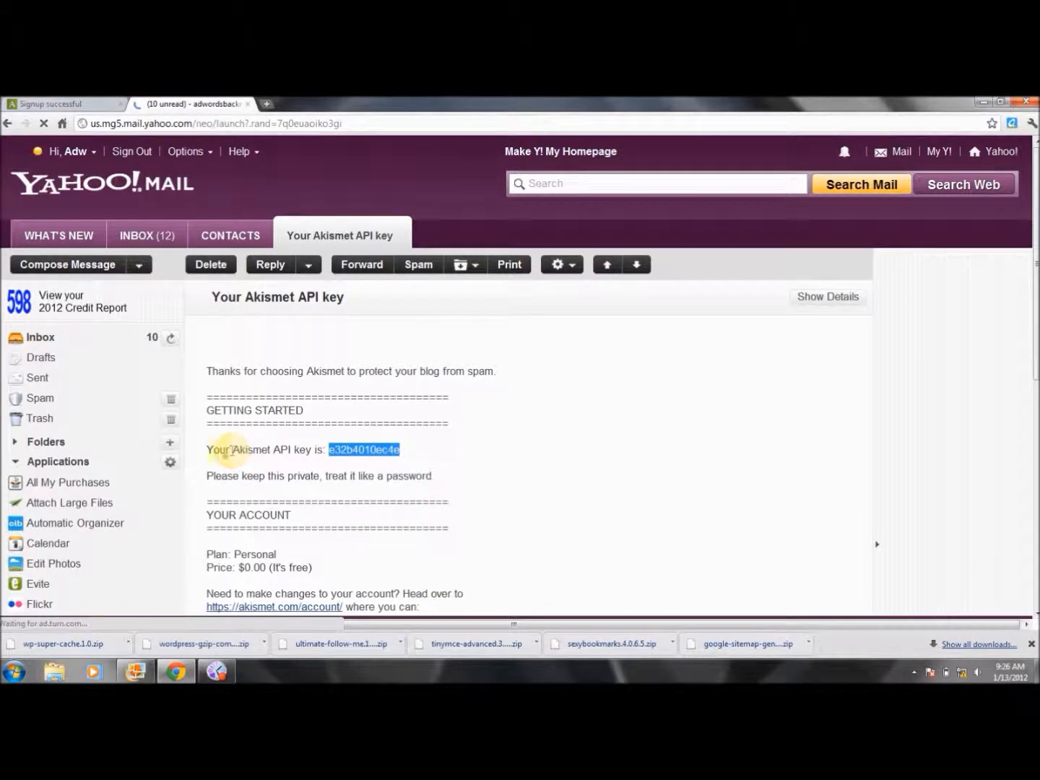
{"action": "key", "text": "ctrl+Tab"}
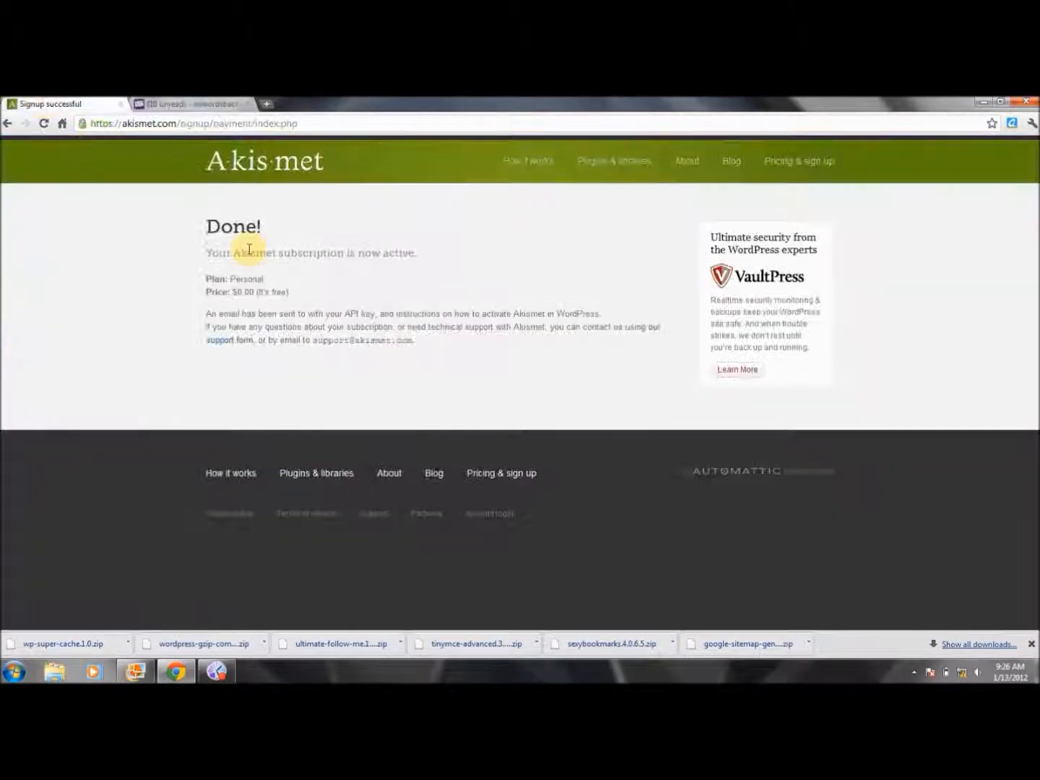
Paste the API key into Akismet Configuration, enable auto-deleting month-old spam, and update options
{"action": "left_click", "coordinate": [7, 124]}
{"action": "left_click", "coordinate": [8, 125]}
{"action": "left_click", "coordinate": [8, 127]}
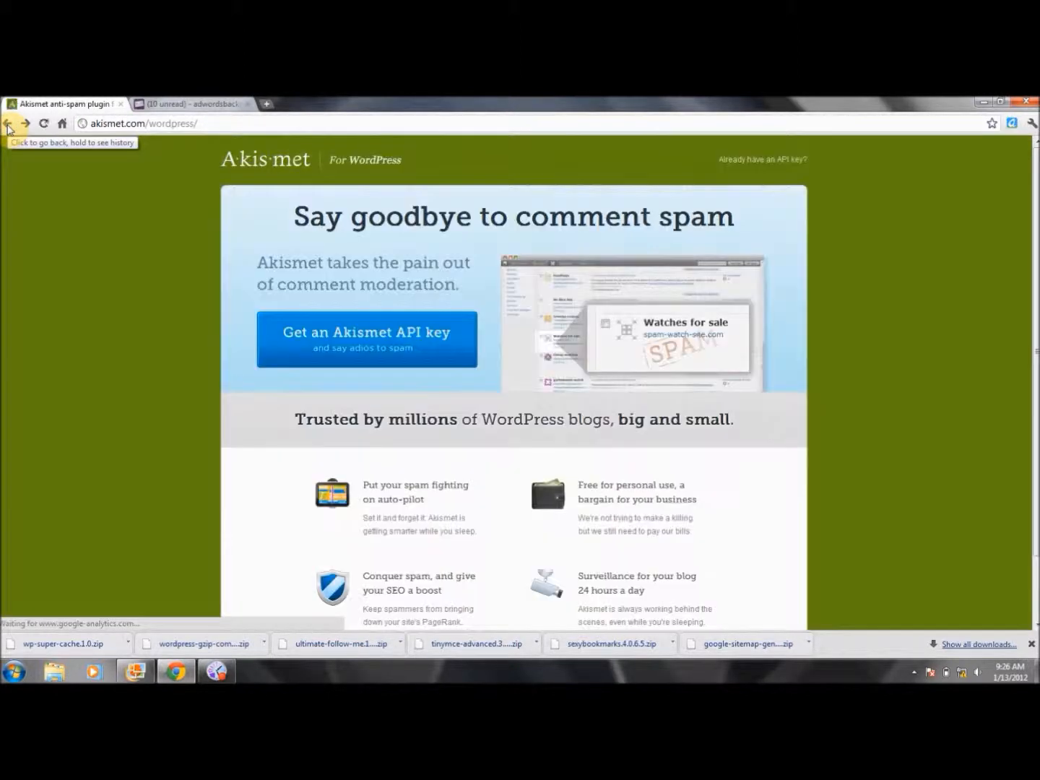
{"action": "left_click", "coordinate": [8, 125]}
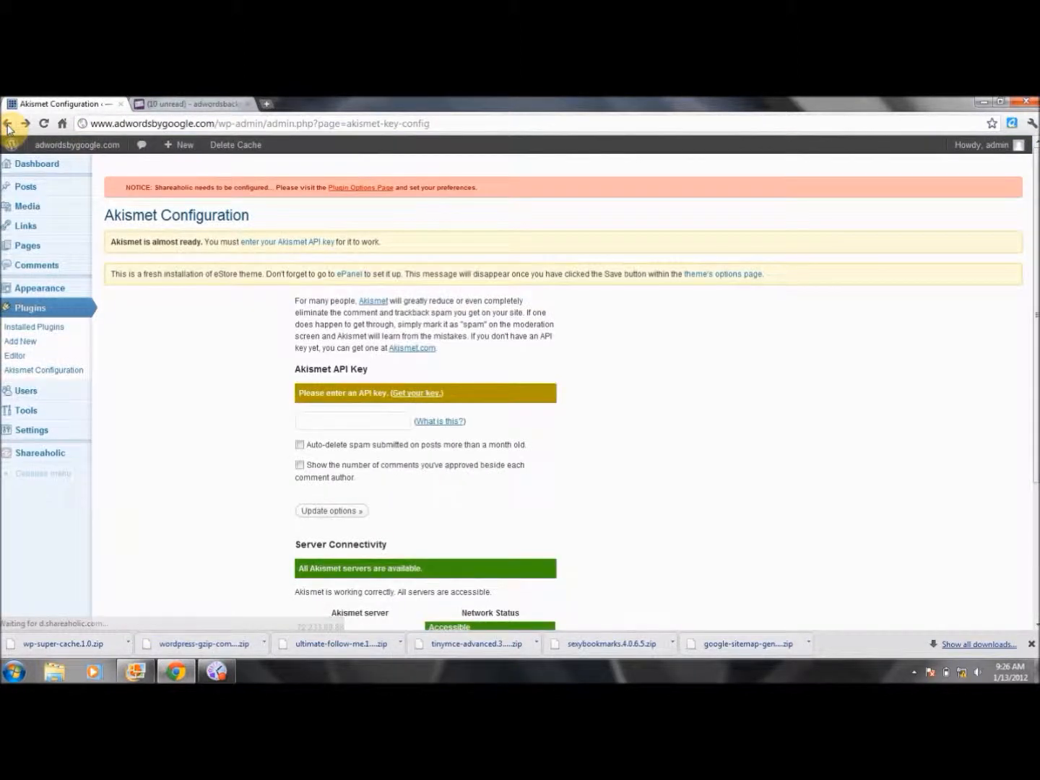
{"action": "left_click", "coordinate": [338, 422]}
{"action": "right_click", "coordinate": [342, 422]}
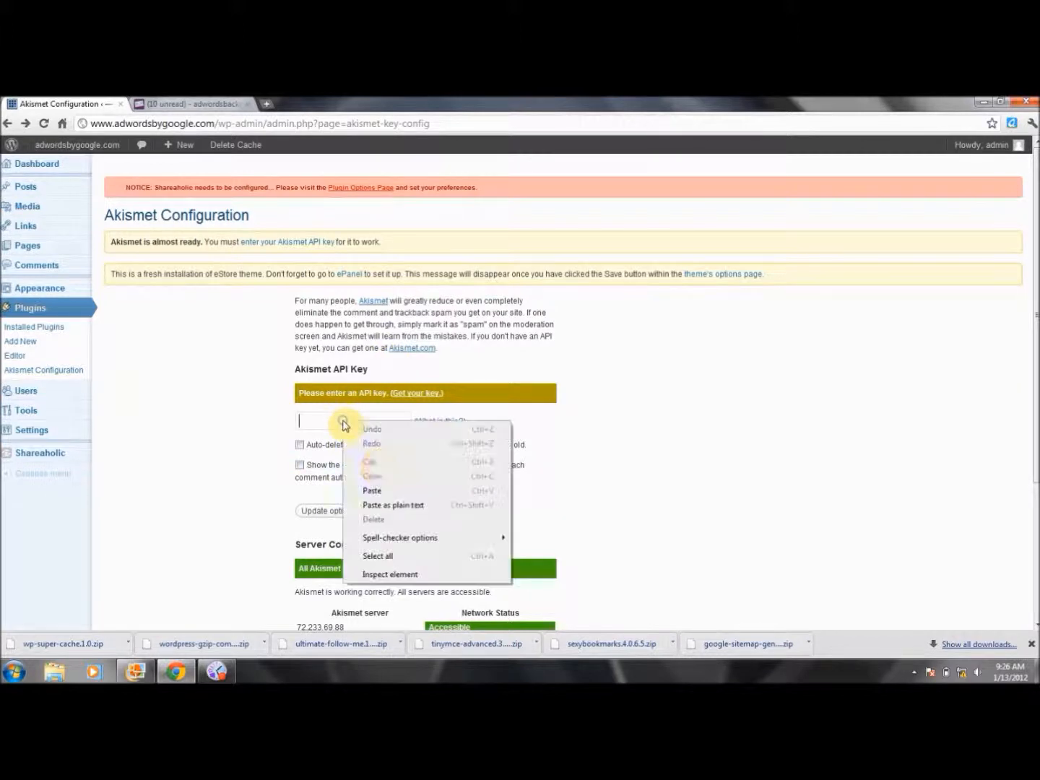
{"action": "left_click", "coordinate": [374, 491]}
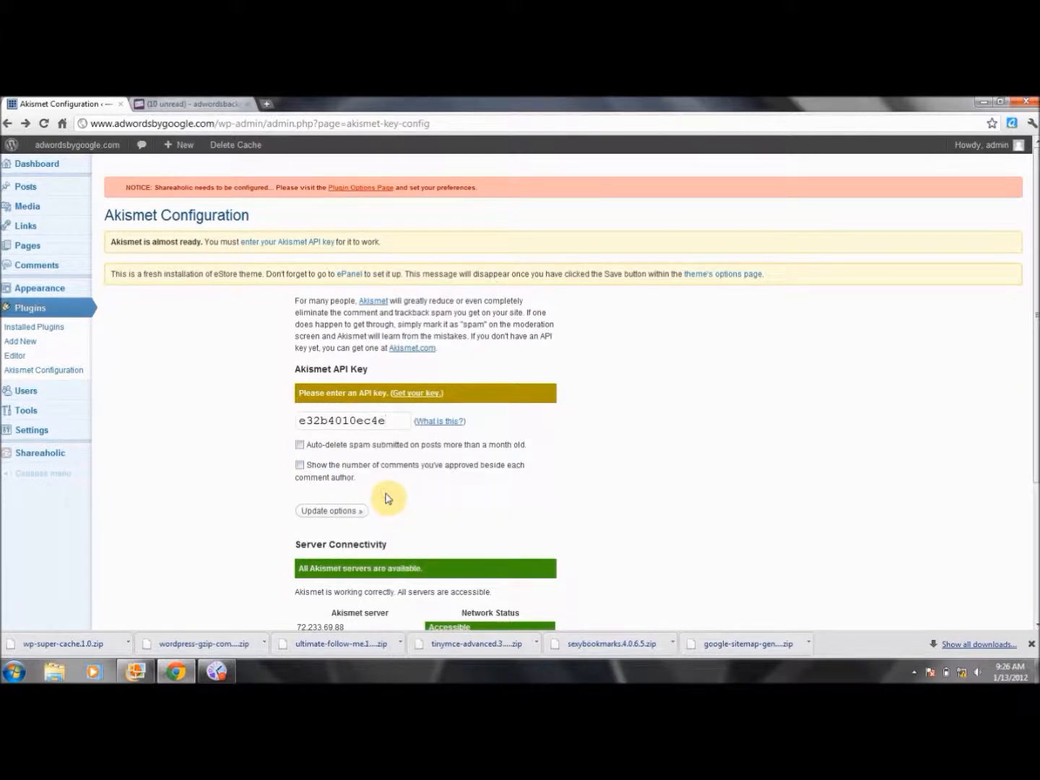
{"action": "left_click", "coordinate": [300, 445]}
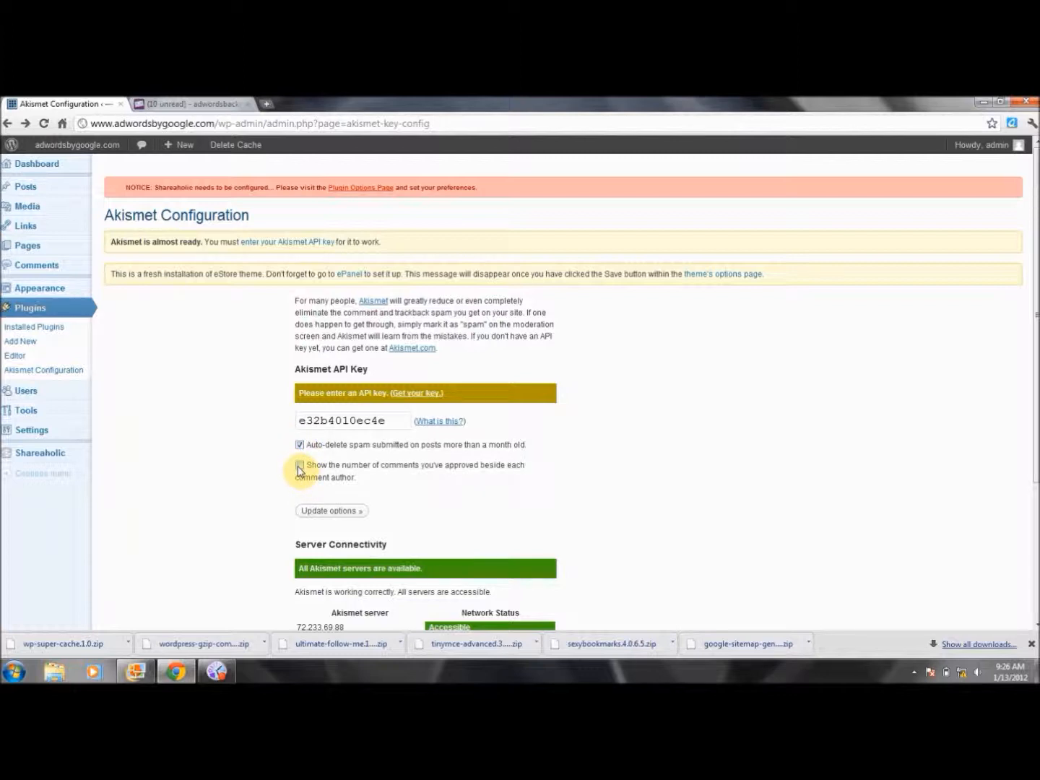
{"action": "left_click", "coordinate": [331, 510]}
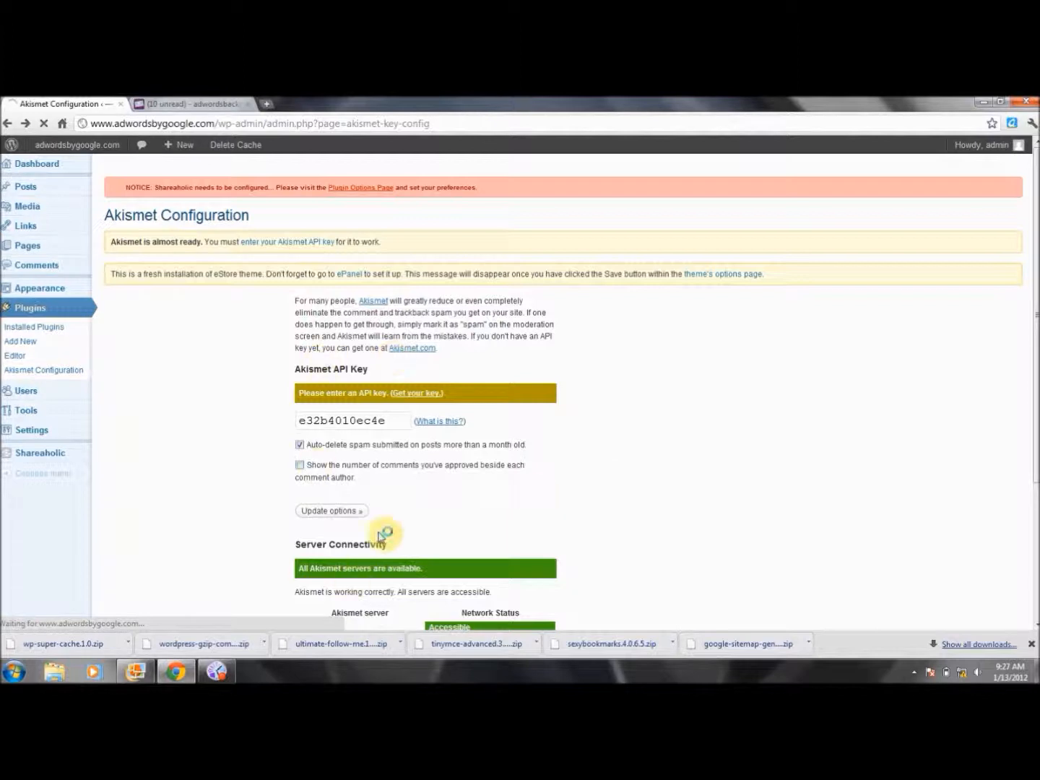